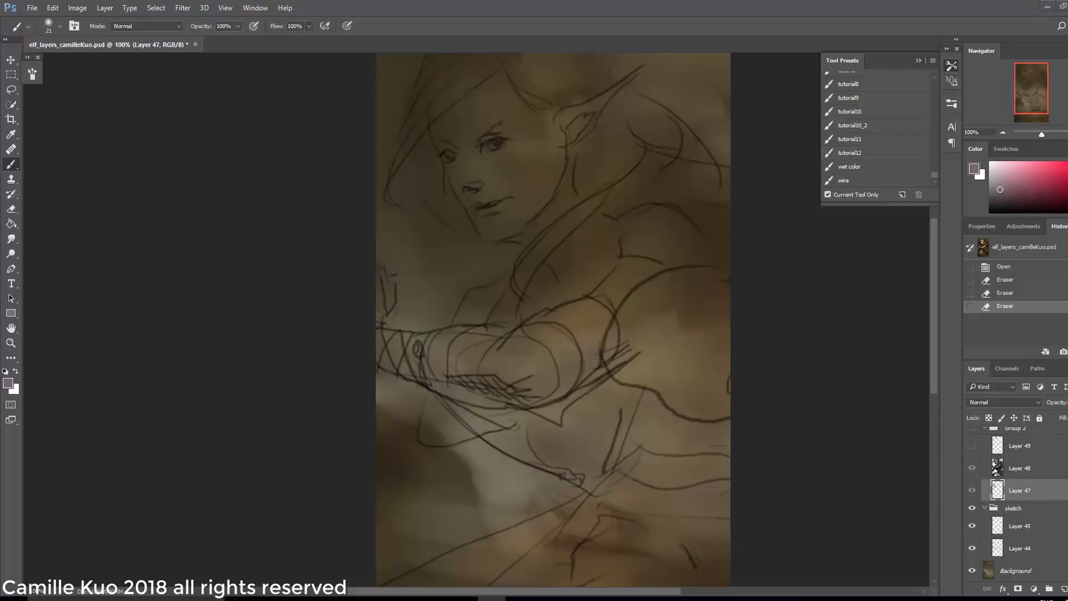
- Merge the two sketch layers into one and add a new empty layer beneath the sketch group
click(971, 508)
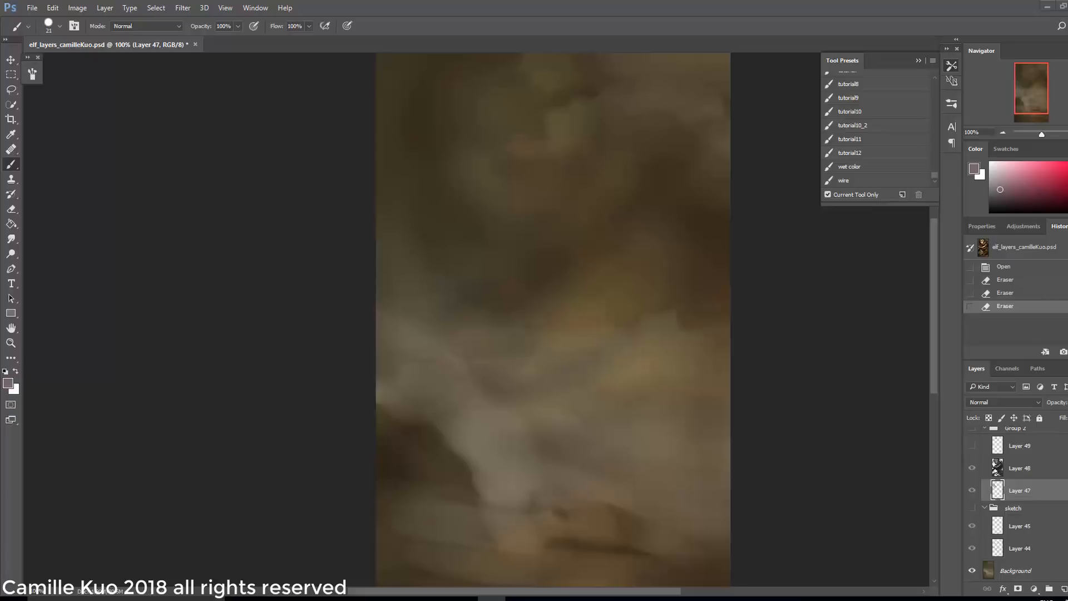
click(971, 508)
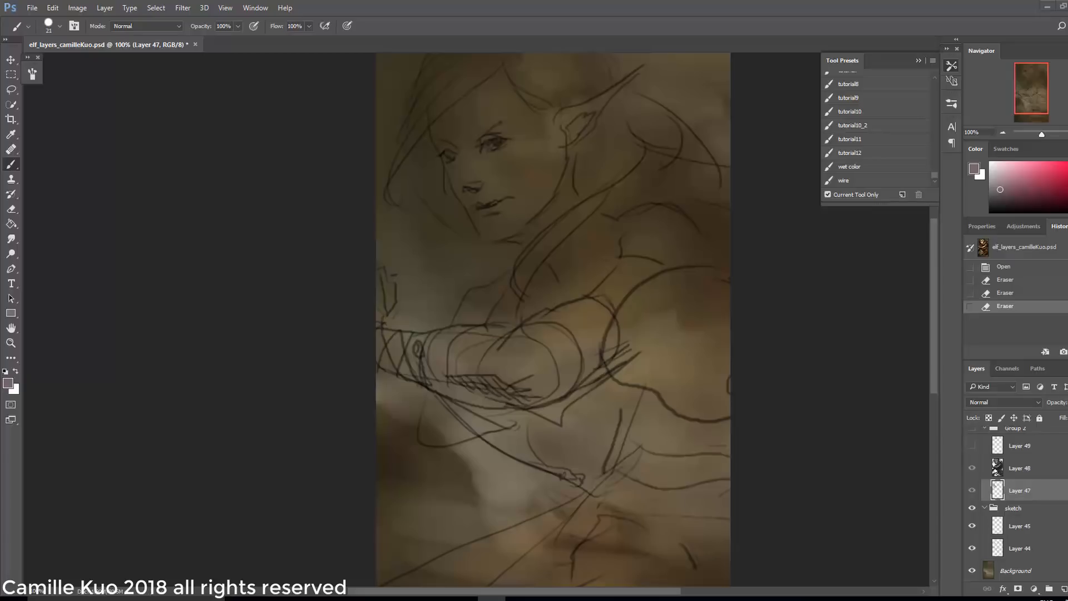
key(ctrl+e)
key(ctrl+shift+alt+n)
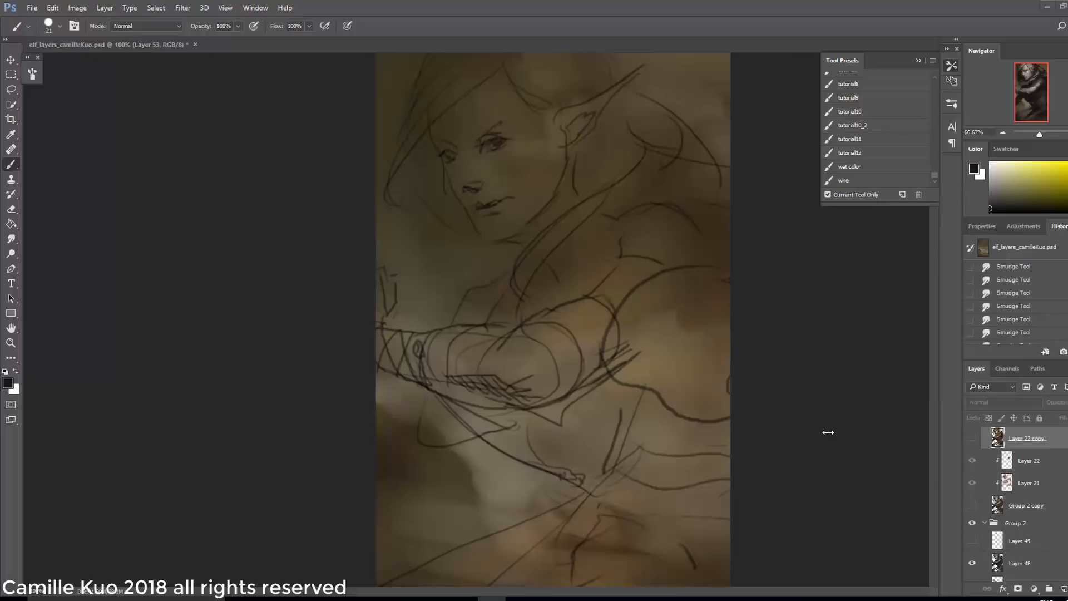
- Block in the head, hair and shoulders as a near-black silhouette on the new layer with a hard elliptical brush
click(59, 26)
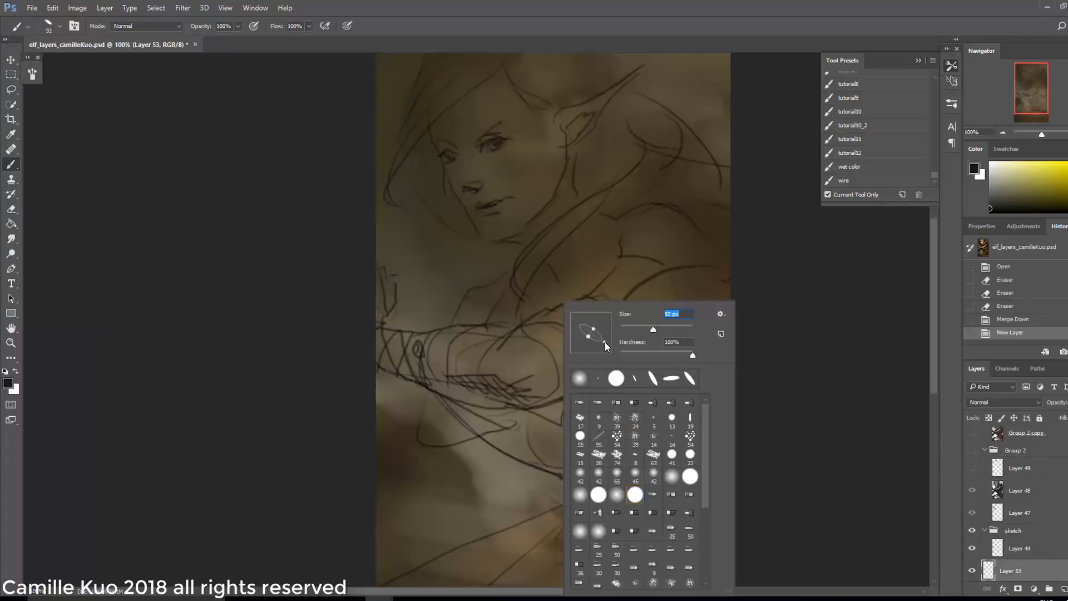
key(bracketleft)
key(bracketleft)
key(bracketleft)
mouse_move(443, 82)
mouse_down()
mouse_move(484, 224)
mouse_move(519, 231)
mouse_move(496, 131)
mouse_move(424, 119)
mouse_move(389, 208)
mouse_up()
right_click(466, 109)
right_click(622, 169)
mouse_move(623, 169)
mouse_down()
mouse_move(605, 255)
mouse_move(453, 350)
mouse_up()
drag(645, 222, 634, 261)
mouse_move(662, 111)
mouse_down()
mouse_move(560, 334)
mouse_move(384, 357)
mouse_up()
- Extend the near-black silhouette over the torso, hips and legs, adjusting the tip angle of the elliptical brush
mouse_move(489, 365)
mouse_down()
mouse_move(523, 382)
mouse_move(561, 440)
mouse_move(583, 448)
mouse_move(638, 432)
mouse_move(703, 475)
mouse_up()
drag(628, 384, 635, 308)
right_click(636, 302)
click(688, 379)
drag(593, 400, 491, 477)
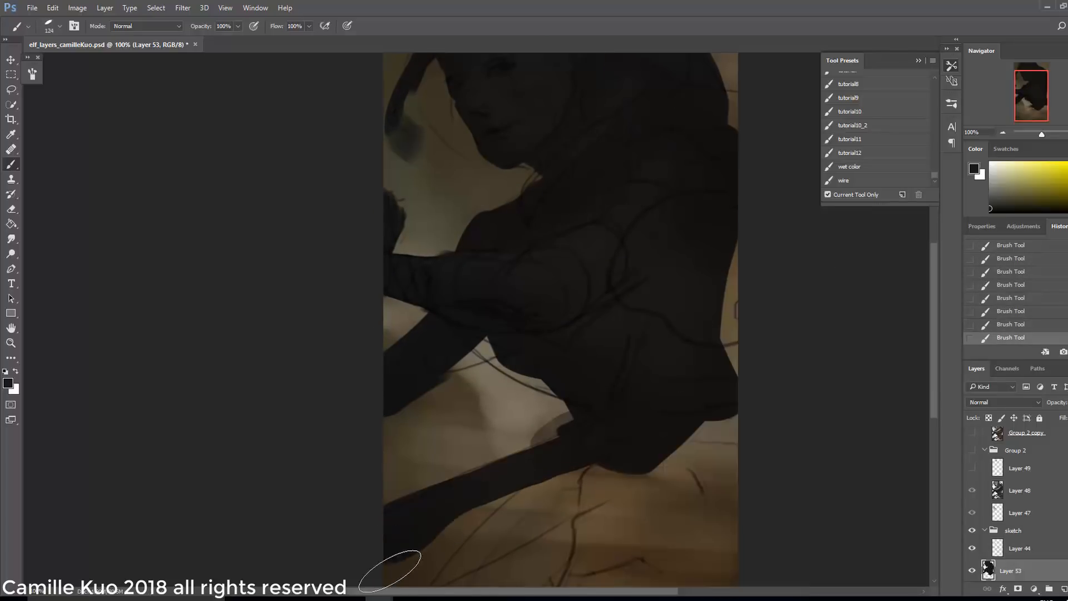
drag(547, 514, 538, 470)
drag(601, 417, 484, 528)
drag(715, 423, 656, 500)
drag(584, 167, 580, 409)
- Fill in the dark hair shape behind the head and along the shoulder
right_click(637, 221)
drag(734, 248, 700, 248)
drag(641, 188, 620, 205)
mouse_move(608, 177)
mouse_down()
mouse_move(652, 265)
mouse_move(695, 295)
mouse_up()
- Carve gaps between the loose hair strands behind the head with an elliptical eraser
key(e)
right_click(665, 244)
right_click(693, 272)
right_click(699, 295)
drag(778, 325, 772, 325)
drag(709, 271, 703, 276)
right_click(703, 277)
drag(745, 317, 737, 329)
mouse_move(694, 253)
mouse_down()
mouse_move(715, 300)
mouse_move(670, 295)
mouse_up()
right_click(706, 288)
- Repaint the loose hair strands and touch up the silhouette edges with a much smaller dark brush
key(b)
right_click(694, 311)
mouse_move(723, 325)
mouse_down()
mouse_move(720, 298)
mouse_move(688, 246)
mouse_up()
key(bracketleft)
key(bracketleft)
key(bracketleft)
key(bracketleft)
key(bracketleft)
key(bracketleft)
drag(688, 245, 695, 267)
click(996, 311)
click(995, 337)
drag(568, 439, 616, 323)
drag(536, 262, 511, 290)
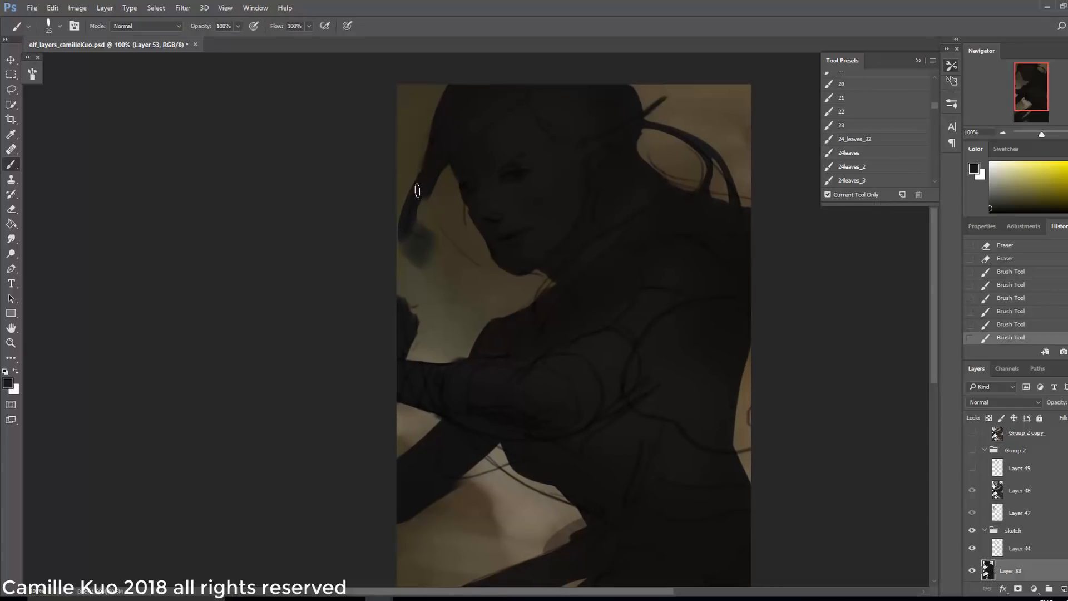
- Select the background around the head from Layer 44 with the Magic Wand, erase the spill on Layer 53, and deselect
key(alt+bracketright)
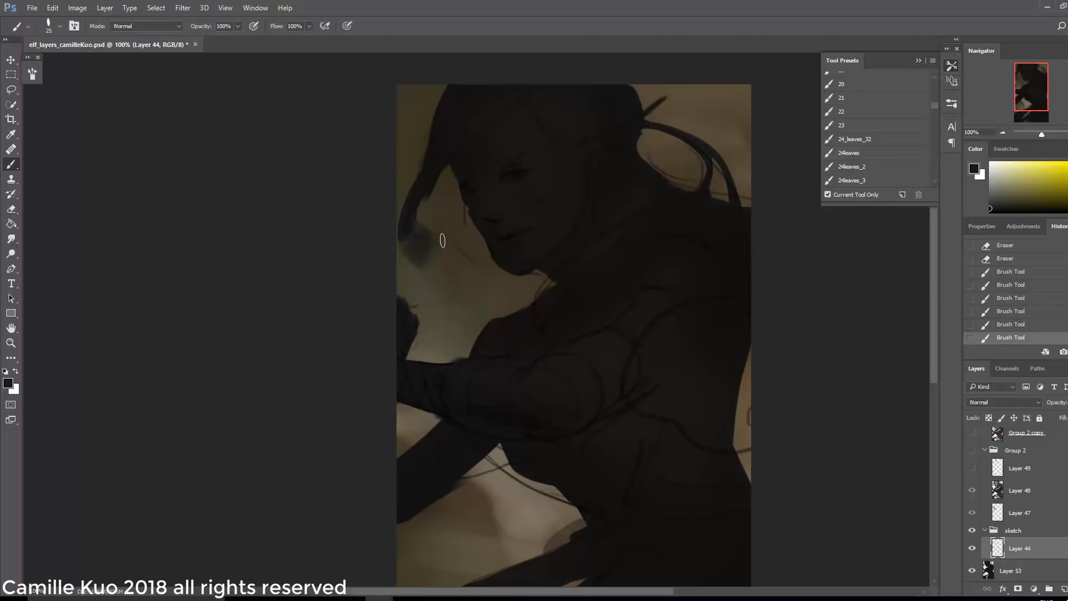
click(11, 104)
click(55, 112)
click(449, 277)
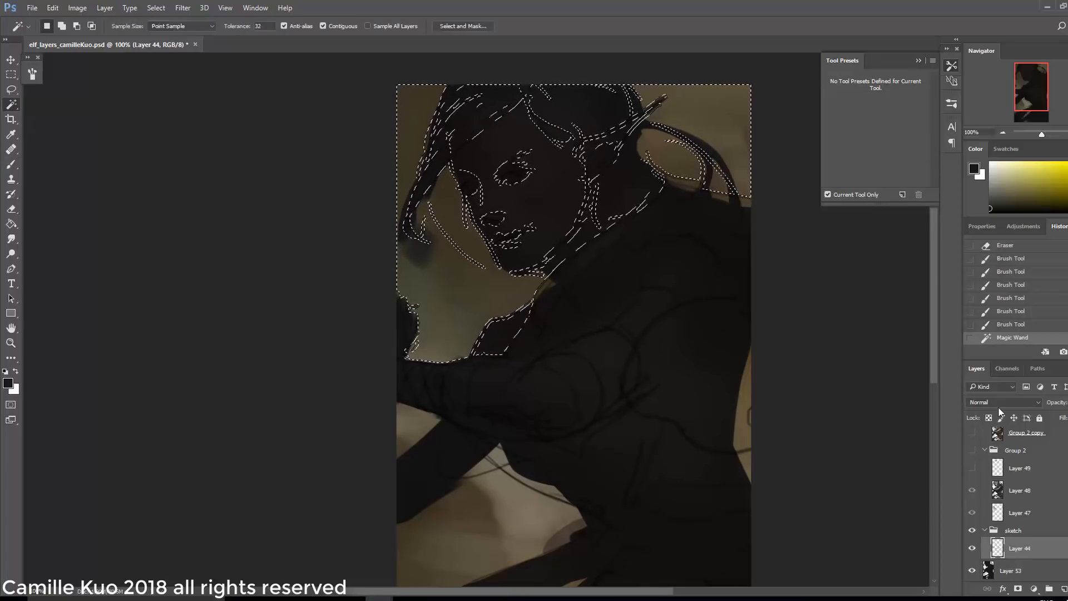
click(1005, 325)
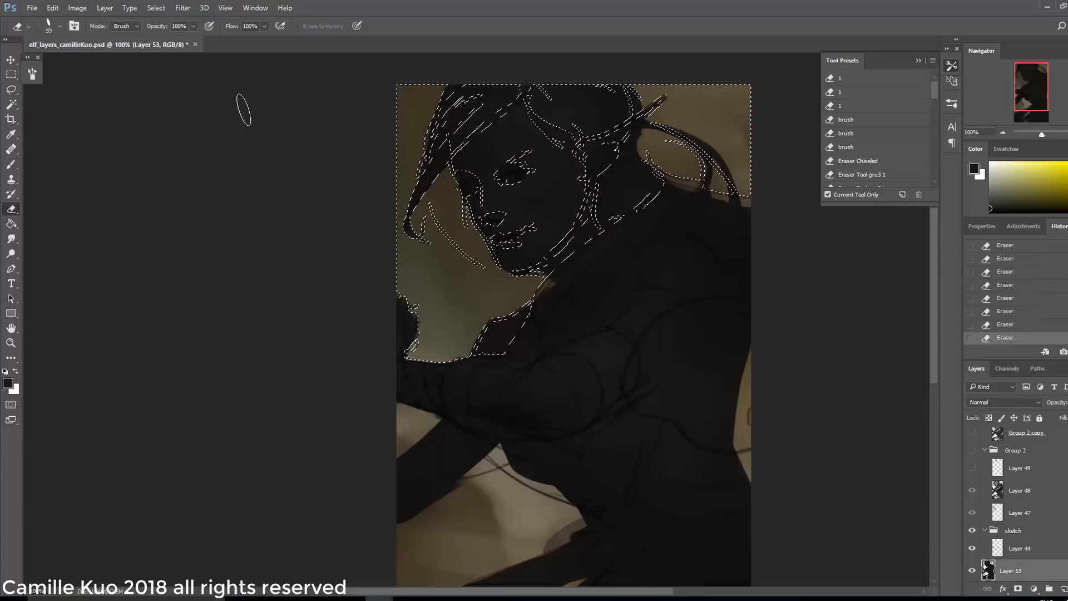
click(11, 74)
key(ctrl+shift+i)
key(ctrl+d)
- Paint the hair edge behind the head back in with near-black strokes
key(b)
drag(648, 134, 664, 167)
drag(654, 144, 671, 180)
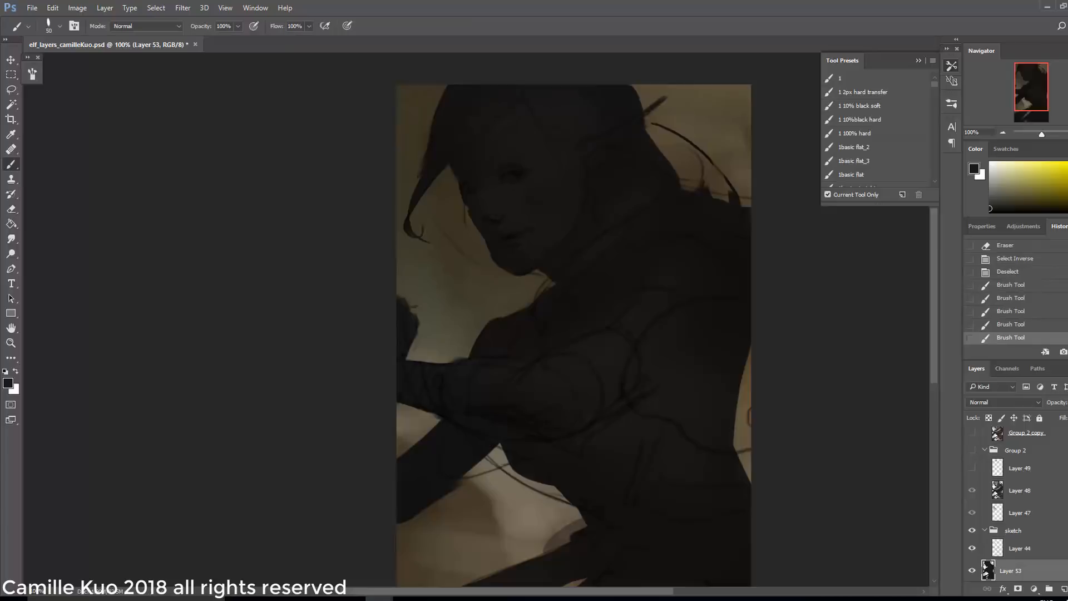
mouse_move(835, 368)
mouse_down()
mouse_move(842, 261)
mouse_move(853, 254)
mouse_up()
- Magic Wand the gap between the lower body shapes from Layer 44, erase the silhouette there on Layer 53, and deselect
key(w)
click(548, 503)
key(alt+bracketright)
click(548, 503)
key(e)
mouse_move(528, 523)
mouse_down()
mouse_move(551, 503)
mouse_move(498, 557)
mouse_move(578, 467)
mouse_up()
click(1010, 570)
mouse_move(523, 570)
mouse_down()
mouse_move(578, 539)
mouse_move(534, 562)
mouse_up()
drag(548, 542, 576, 559)
key(ctrl+d)
- Refine the silhouette along the front hair and face with a small elliptical brush
key(b)
right_click(649, 381)
double_click(665, 400)
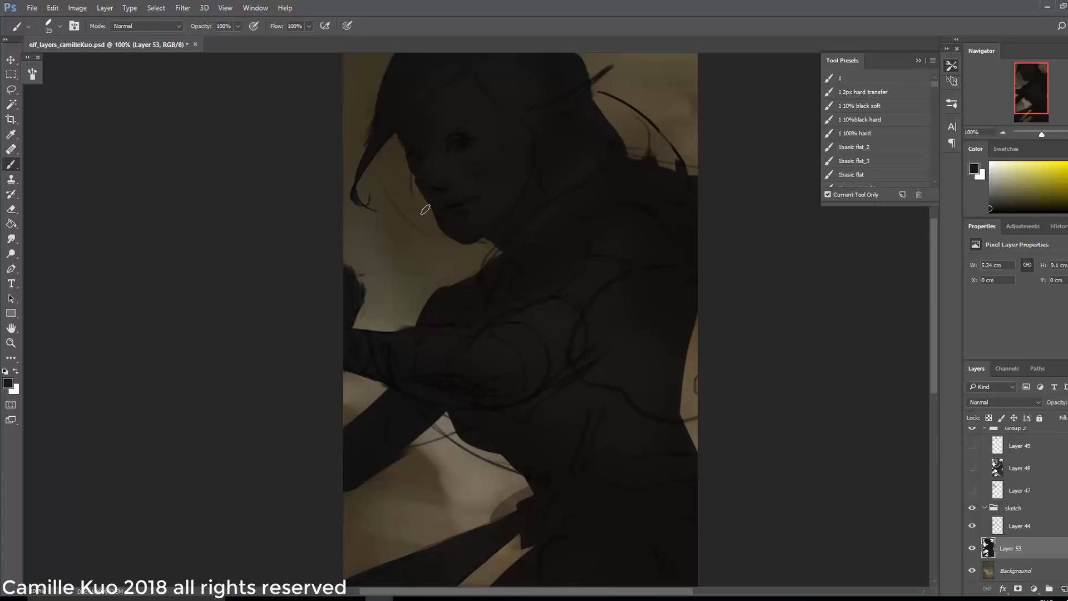
right_click(425, 210)
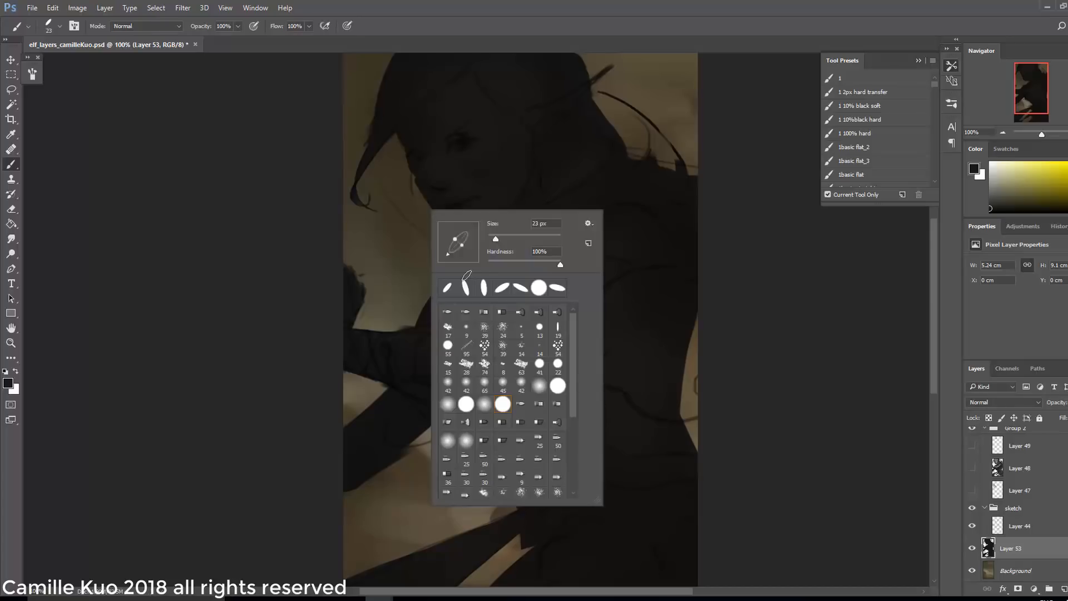
drag(402, 157, 406, 170)
key(e)
key(b)
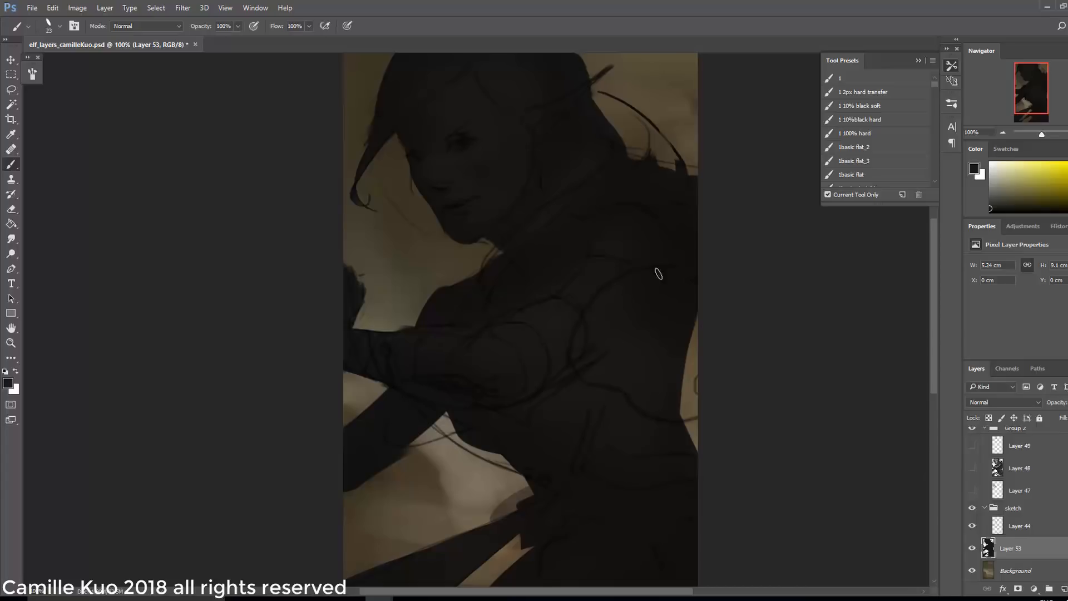
- Rework the long loose hair strands behind the head with thin dark strokes, undoing the unwanted ones
drag(613, 220, 614, 251)
mouse_move(597, 126)
mouse_down()
mouse_move(633, 141)
mouse_move(663, 197)
mouse_up()
key(ctrl+z)
drag(597, 124, 688, 217)
key(ctrl+z)
key(ctrl+z)
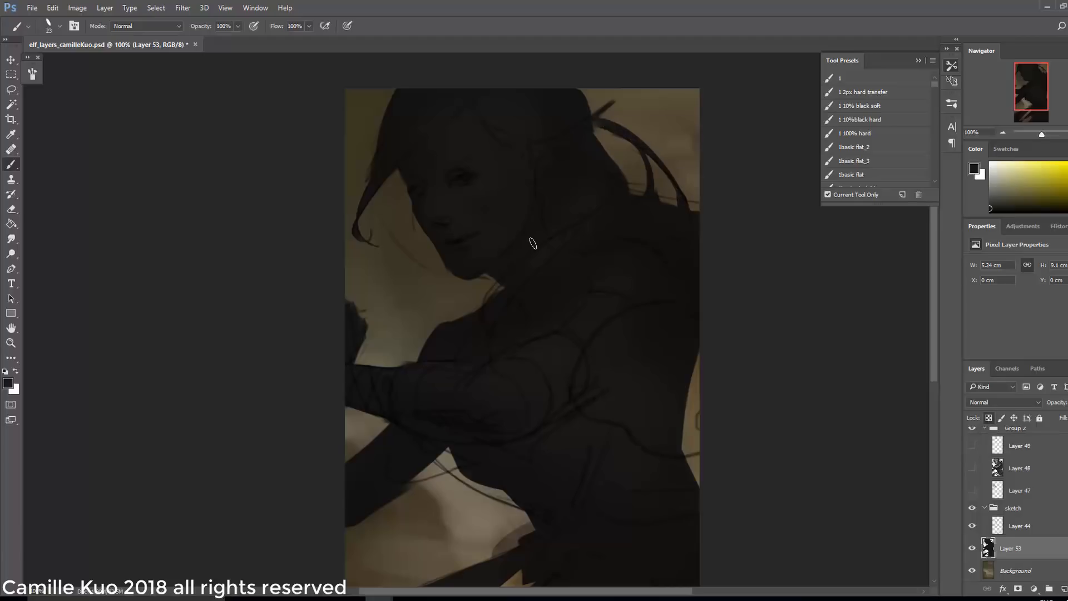
- Try broad light grey strokes across the head with a 25 px hard round brush
right_click(512, 237)
text(25)
key(Return)
drag(590, 108, 506, 173)
drag(528, 101, 590, 196)
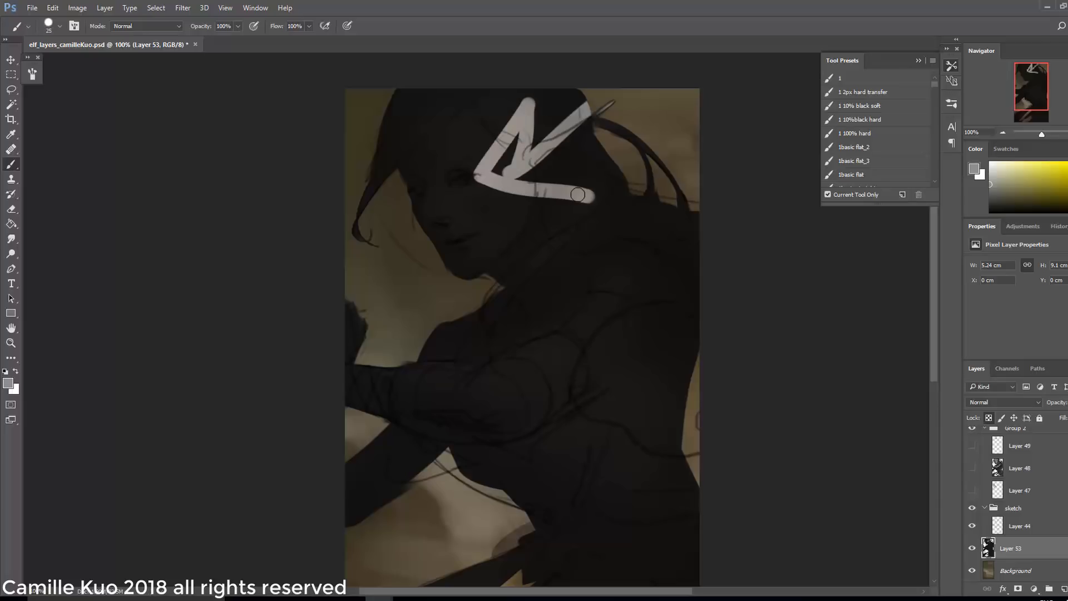
key(ctrl+z)
- Lighten the face and the bent arm in grey with a soft round brush enlarged to 155 px
right_click(537, 232)
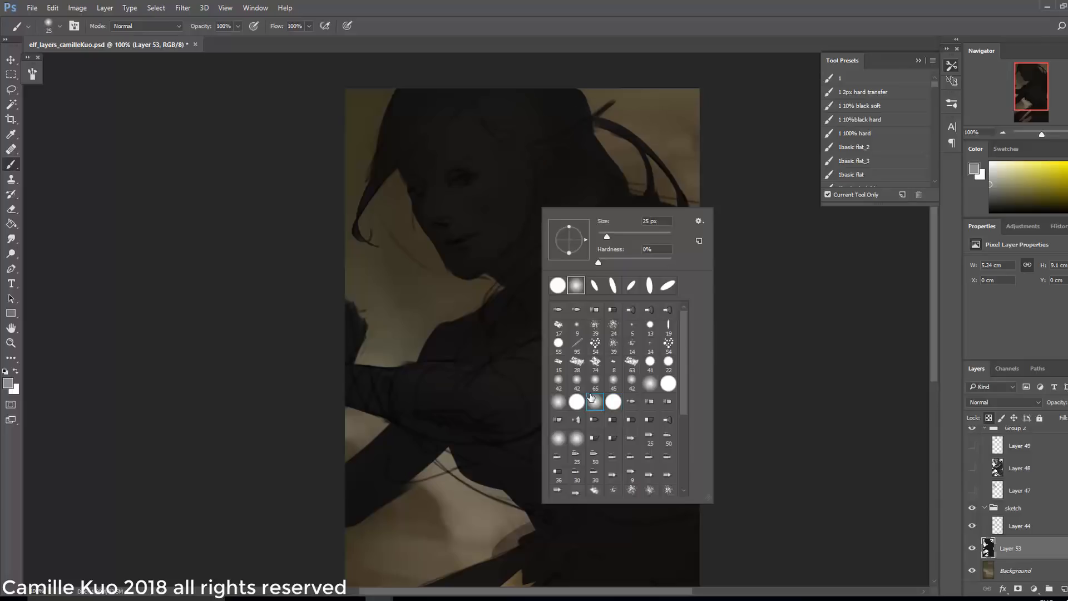
drag(606, 237, 643, 236)
drag(467, 131, 485, 173)
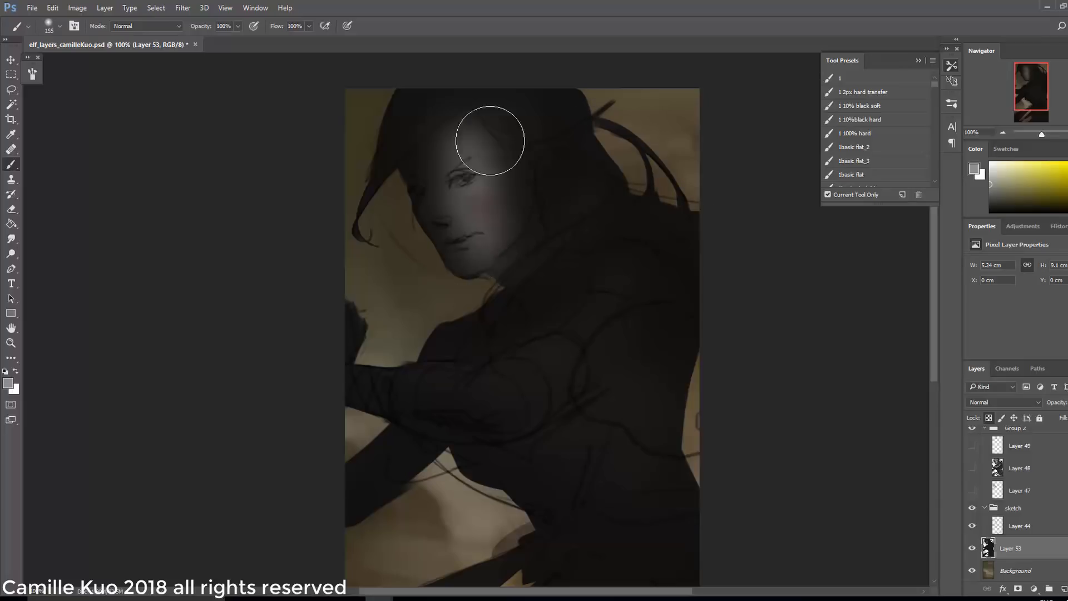
drag(483, 234, 536, 226)
mouse_move(543, 377)
mouse_down()
mouse_move(593, 347)
mouse_move(469, 382)
mouse_move(317, 369)
mouse_up()
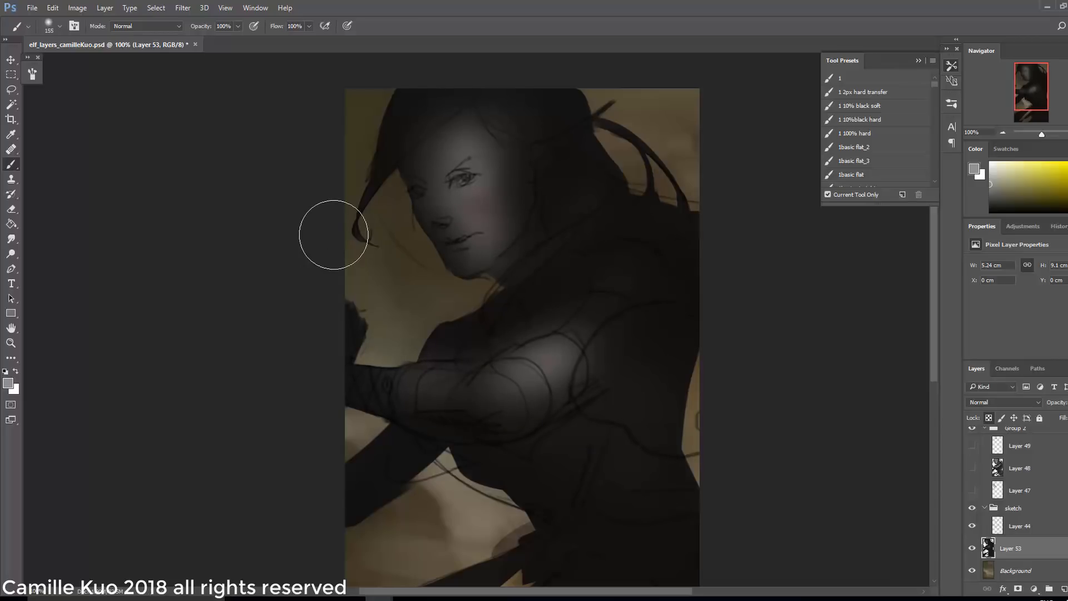
mouse_move(565, 382)
mouse_down()
mouse_move(575, 321)
mouse_move(565, 302)
mouse_up()
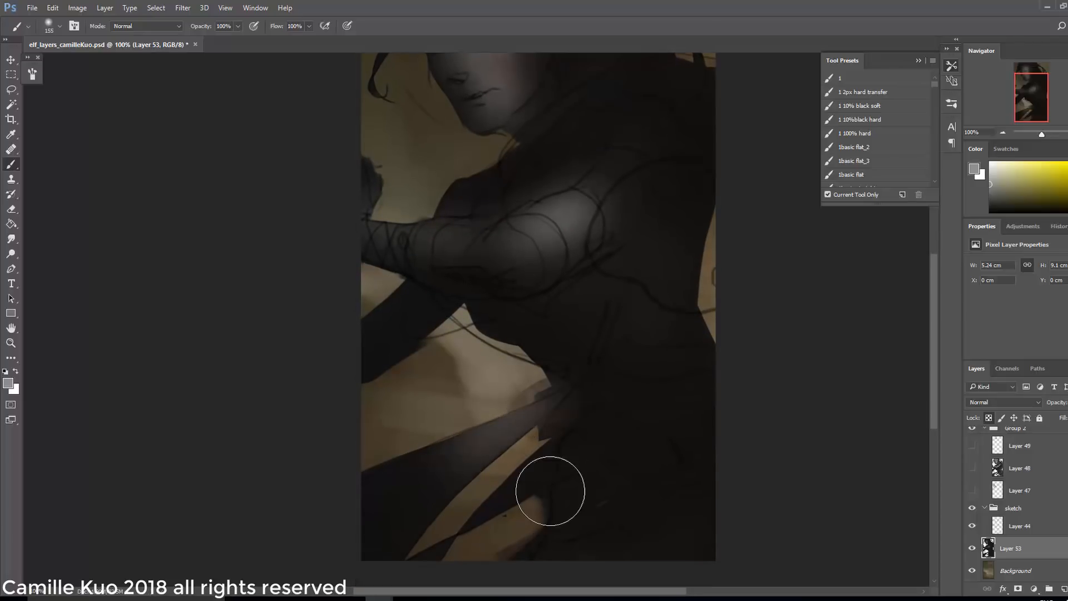
- Flatten and tilt the soft brush tip and brush soft grey light onto the thigh and lower body
right_click(666, 405)
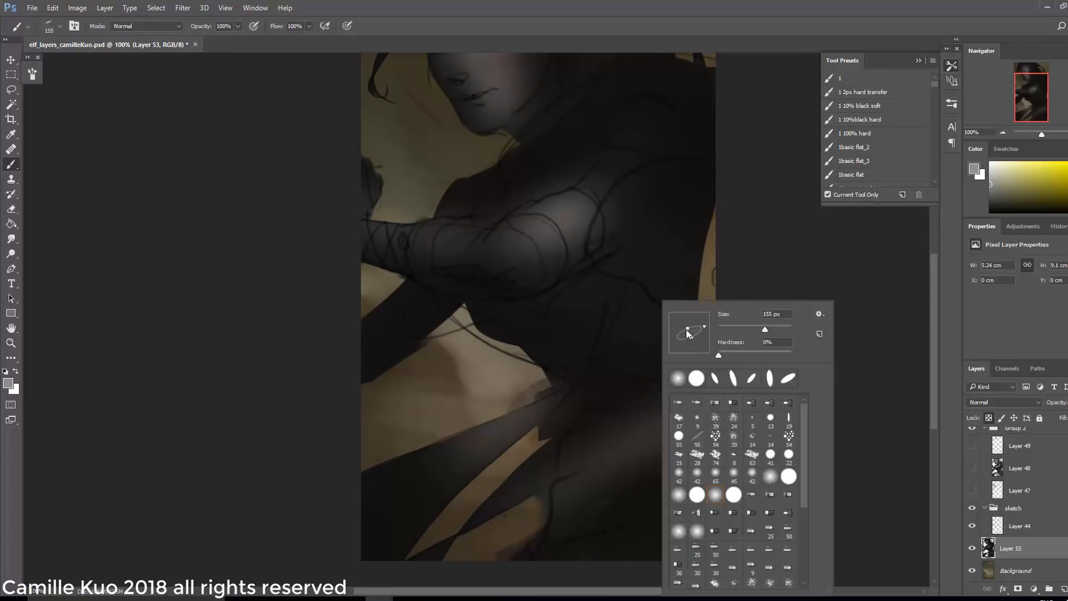
drag(686, 325, 688, 329)
drag(561, 466, 723, 386)
key(ctrl+z)
right_click(676, 407)
drag(640, 440, 588, 459)
drag(676, 518, 574, 539)
drag(596, 339, 591, 466)
- Brush soft grey light over the waist, back and shoulder, adjusting the brush tip's angle and size
right_click(645, 422)
click(677, 331)
drag(612, 426, 651, 494)
right_click(650, 288)
drag(678, 317, 685, 311)
drag(753, 318, 761, 318)
drag(596, 268, 667, 295)
key(ctrl+alt+z)
drag(599, 270, 639, 243)
- Paint the collar around the neck in light grey with a flattened brush, correcting strokes and unlocking the layer's transparency
right_click(646, 247)
mouse_move(623, 188)
mouse_down()
mouse_move(647, 245)
mouse_move(551, 317)
mouse_up()
click(679, 324)
key(ctrl+z)
right_click(639, 229)
drag(726, 259, 721, 258)
drag(614, 212, 514, 356)
key(ctrl+z)
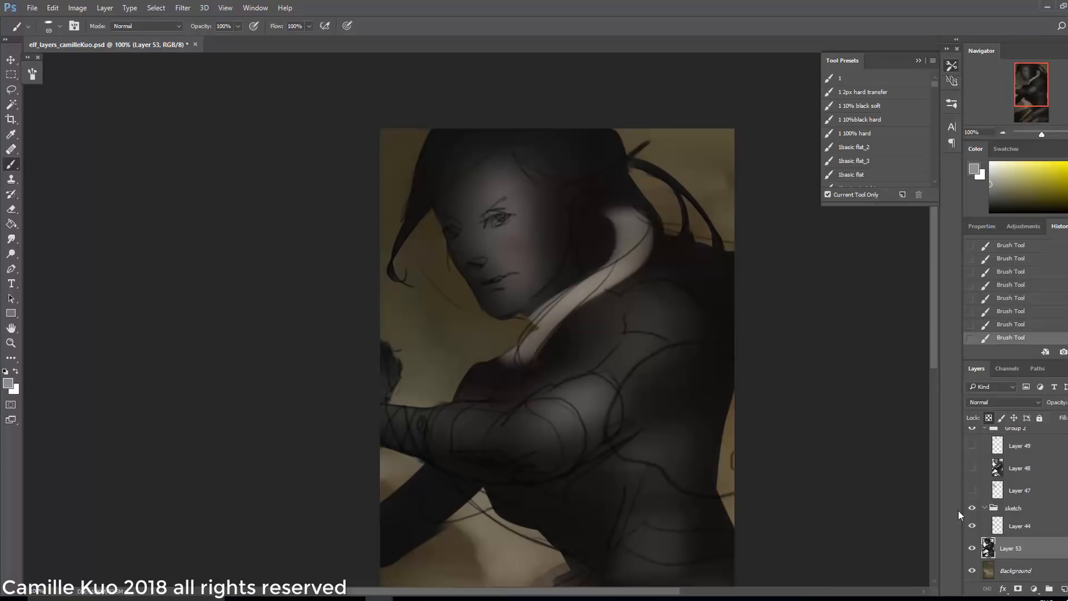
right_click(585, 310)
mouse_move(624, 332)
mouse_down()
mouse_move(620, 323)
mouse_move(650, 329)
mouse_up()
drag(537, 320, 516, 362)
- Set the brush spacing to 9% and rotate the elliptical tip to a steeper angle
right_click(656, 297)
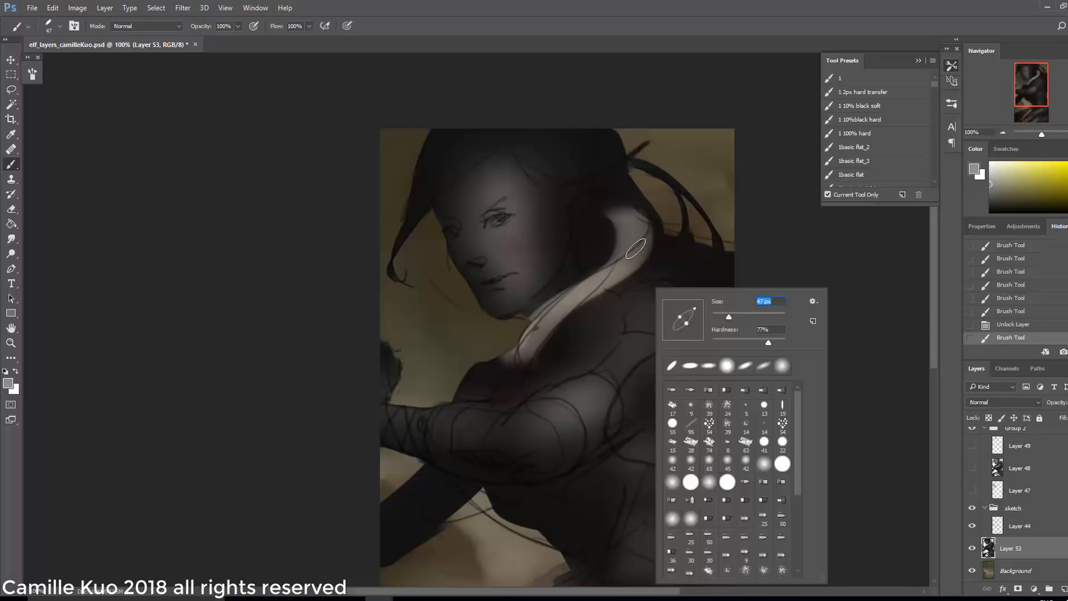
click(34, 76)
click(32, 73)
click(31, 73)
drag(141, 264, 133, 263)
right_click(604, 292)
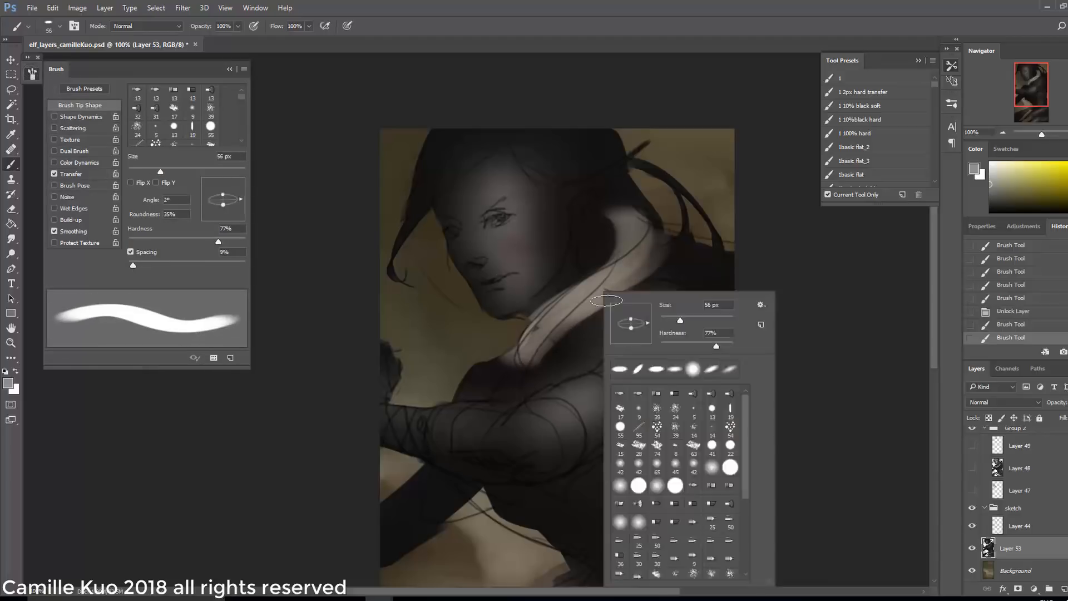
drag(653, 324, 633, 342)
key(Return)
- Rework the collar's highlights using a sampled tone made lighter, undoing the unwanted strokes
key(ctrl+alt+z)
key(ctrl+alt+z)
alt+click(544, 352)
key(ctrl+shift+z)
drag(991, 178, 956, 176)
drag(648, 236, 551, 355)
key(ctrl+alt+z)
key(ctrl+alt+z)
- Lock the layer's transparency and brush light streaks over the front hair with a re-angled elliptical tip
right_click(619, 172)
double_click(673, 365)
drag(567, 155, 448, 185)
key(/)
drag(484, 139, 454, 178)
right_click(535, 179)
double_click(623, 256)
drag(483, 141, 423, 211)
- Lower the brush flow to 39% and add lighter strands to the front hair beside the forehead
click(308, 27)
drag(309, 39, 277, 41)
drag(471, 159, 422, 206)
drag(445, 151, 410, 207)
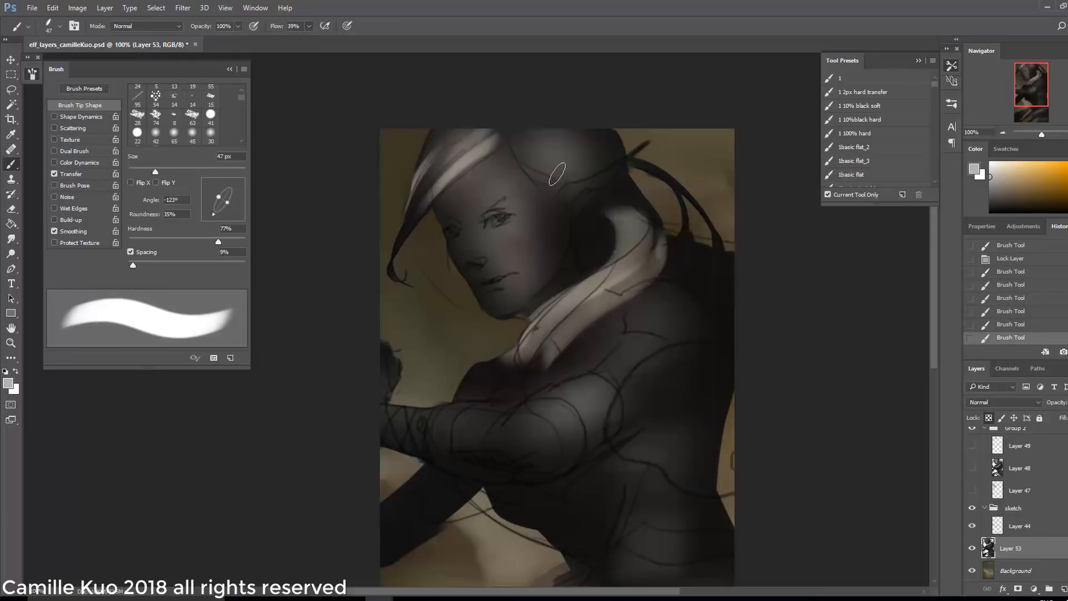
- Enlarge the elliptical brush and paint light strands into the hair between the forehead and the ear
right_click(561, 173)
drag(577, 207, 591, 207)
key(Return)
drag(512, 140, 559, 181)
mouse_move(528, 133)
mouse_down()
mouse_move(556, 175)
mouse_move(577, 166)
mouse_up()
- Rotate the brush tip to a new angle and lighten the inside of the collar behind the jaw
right_click(654, 231)
drag(689, 271, 696, 259)
drag(603, 224, 597, 261)
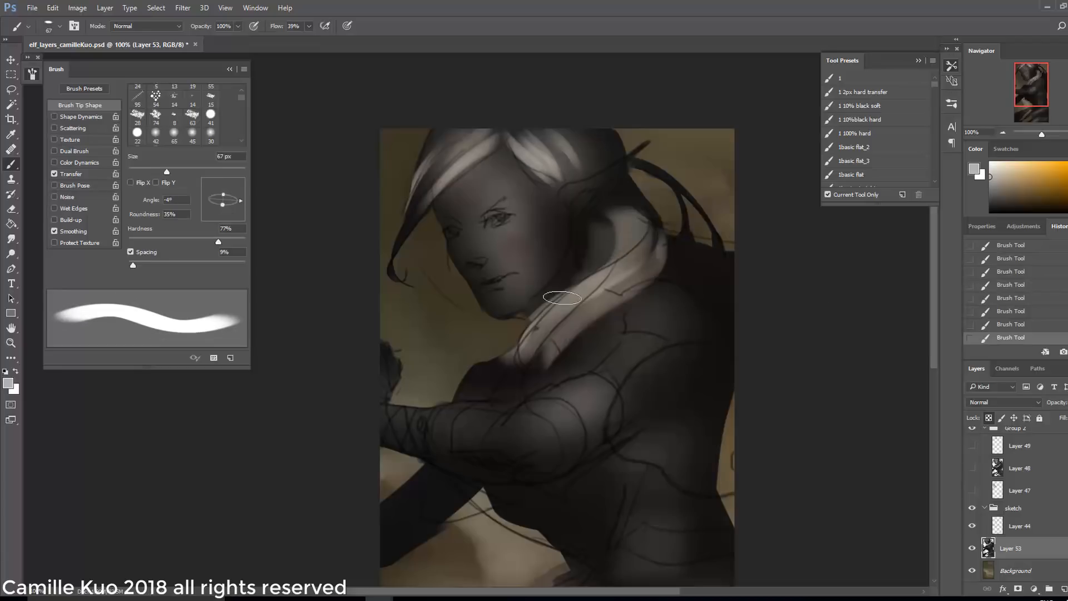
- Paint light tones along the upper arm, shoulder and forearm, adjusting the elliptical tip's size and angle for each form
drag(600, 436, 558, 425)
right_click(635, 300)
mouse_move(718, 328)
mouse_down()
mouse_move(734, 328)
mouse_move(676, 323)
mouse_up()
mouse_move(590, 389)
mouse_down()
mouse_move(545, 412)
mouse_move(617, 376)
mouse_move(653, 328)
mouse_move(659, 340)
mouse_up()
right_click(613, 323)
mouse_move(414, 421)
mouse_down()
mouse_move(508, 420)
mouse_move(482, 431)
mouse_up()
- Set the tip to 58 px at a 0° angle and add highlights around the elbow and upper arm
right_click(614, 299)
drag(660, 338, 662, 332)
drag(720, 328, 692, 328)
drag(525, 436, 508, 449)
mouse_move(565, 401)
mouse_down()
mouse_move(565, 298)
mouse_move(561, 395)
mouse_up()
- Sample a dark tone from the arm and shade between the upper arm and forearm with a resized, re-angled tip
alt+click(605, 409)
right_click(608, 411)
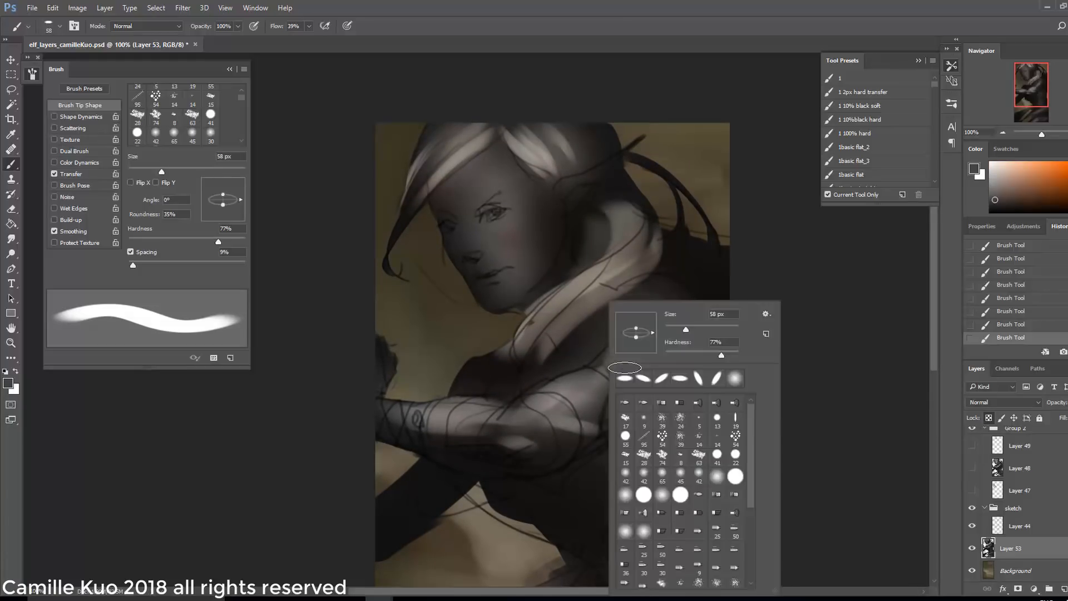
drag(650, 335, 643, 349)
drag(686, 328, 704, 329)
drag(567, 420, 532, 429)
- Highlight the forehead with a sampled light tone, undoing one stroke and re-angling the elliptical tip to -130°
right_click(547, 165)
drag(582, 211, 565, 211)
click(484, 180)
alt+click(531, 180)
drag(489, 159, 470, 208)
key(ctrl+z)
right_click(504, 188)
drag(522, 233, 520, 231)
mouse_move(493, 161)
mouse_down()
mouse_move(473, 183)
mouse_move(484, 191)
mouse_up()
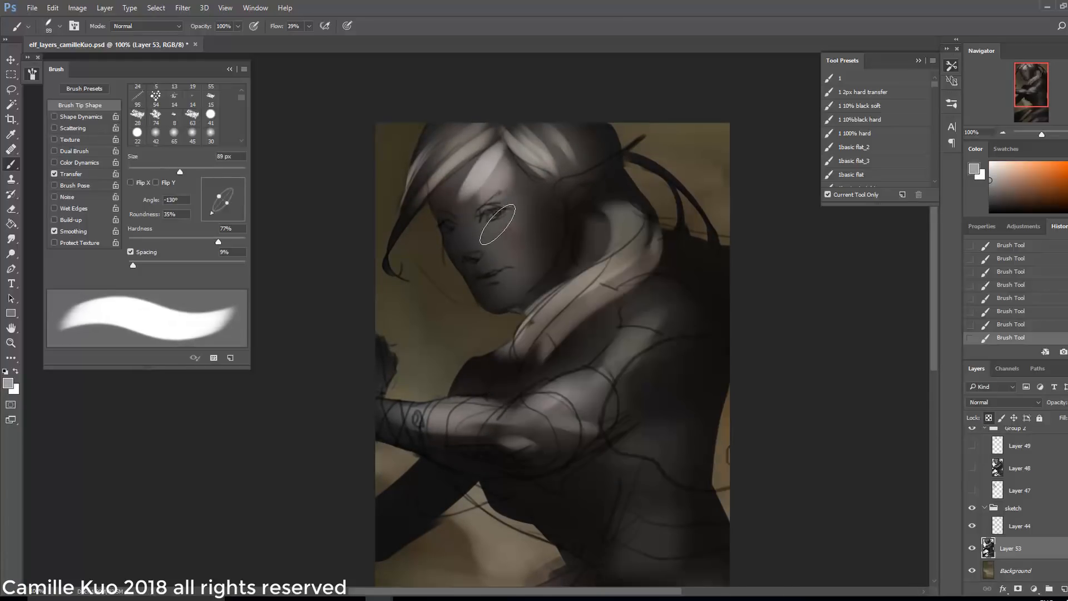
- Highlight the cheekbone below the near eye and reduce the brush size to 28 px
right_click(518, 208)
drag(606, 236, 590, 237)
click(532, 239)
text(28)
key(Return)
- Paint light strokes down the bridge of the nose, re-angling the 28 px tip between strokes
right_click(517, 226)
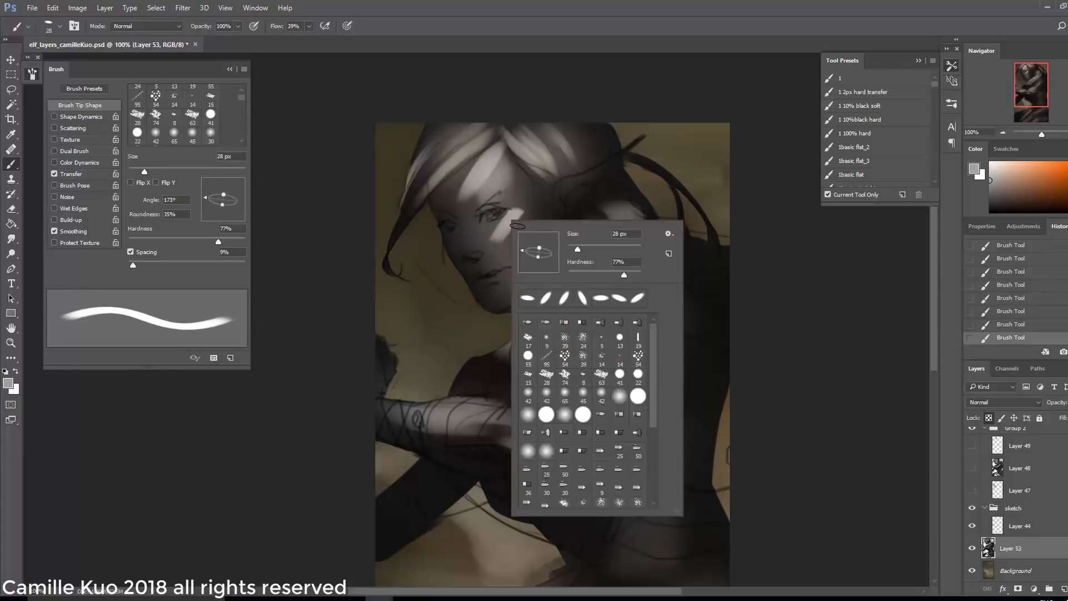
drag(483, 229, 490, 242)
right_click(523, 224)
drag(589, 254, 595, 253)
drag(483, 232, 472, 244)
right_click(515, 223)
drag(588, 252, 580, 253)
click(527, 260)
drag(476, 221, 467, 244)
- Reduce the tip to 23 px, rotate it to -63°, and highlight the side and tip of the nose
right_click(508, 221)
click(544, 268)
click(474, 225)
mouse_move(574, 251)
mouse_down()
mouse_move(586, 251)
mouse_move(566, 260)
mouse_up()
right_click(499, 239)
click(541, 281)
click(456, 255)
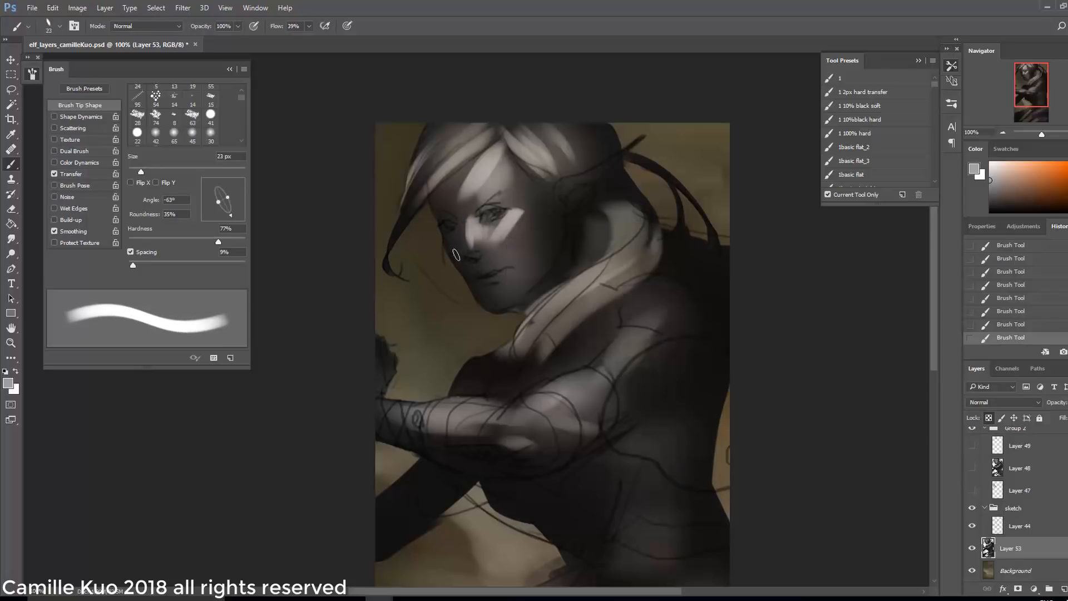
- Enlarge the brush to 51 px and lighten the brow area above the near eye
right_click(488, 205)
drag(555, 203, 565, 203)
click(484, 201)
alt+right_click(493, 193)
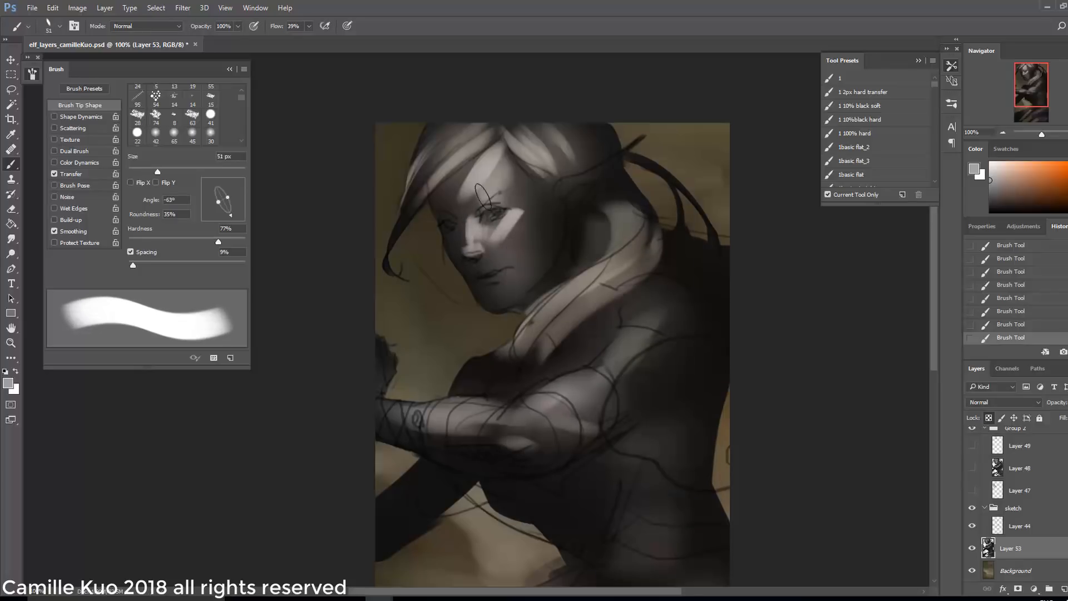
- Rotate the tip and paint light tones on the lower cheek and around the mouth
right_click(514, 234)
click(590, 267)
click(592, 273)
mouse_move(497, 258)
mouse_down()
mouse_move(514, 254)
mouse_move(517, 297)
mouse_up()
alt+right_click(500, 277)
- Sample a dark tone from the mouth and define the lips with a 17 px tip angled at 4°
right_click(531, 287)
click(609, 313)
alt+click(504, 271)
right_click(511, 272)
double_click(563, 350)
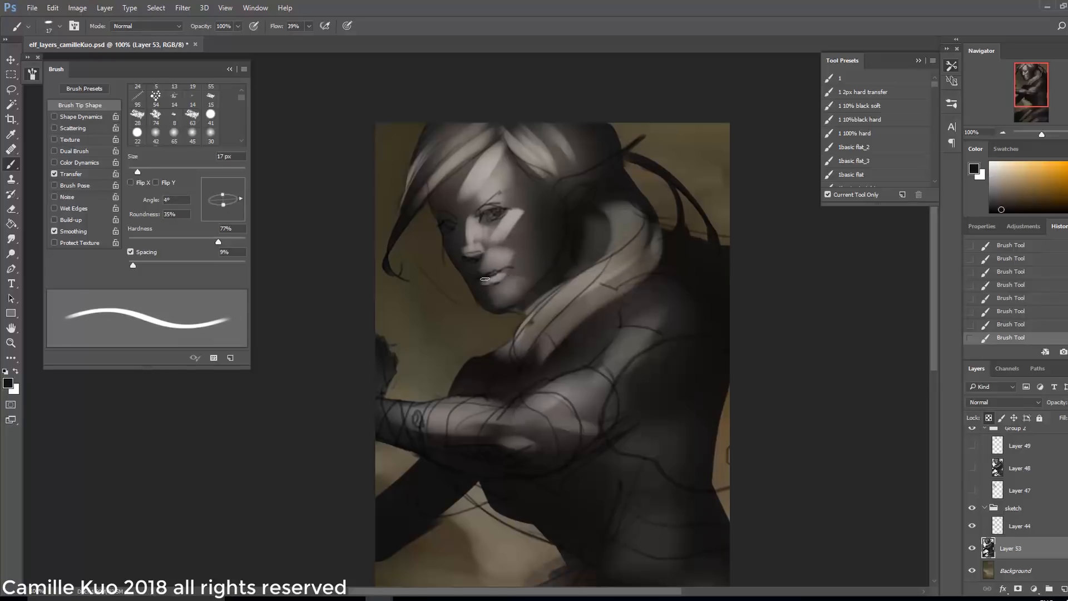
- Darken the eye sockets and redraw the near eyebrow with the dark tone, reducing the brush to 12 px
alt+right_click(519, 218)
drag(503, 213, 489, 215)
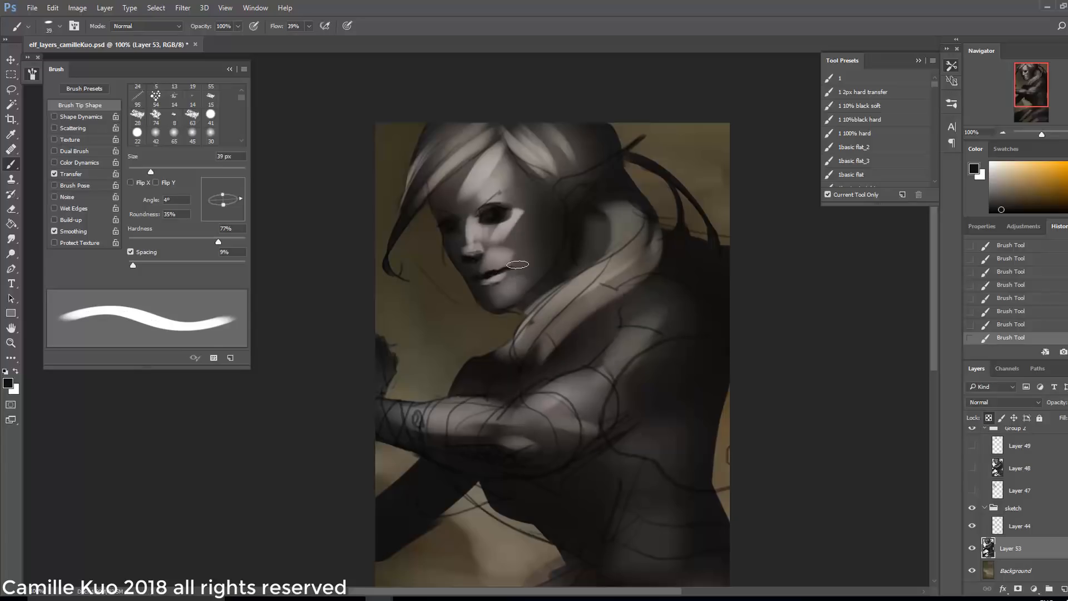
alt+right_click(480, 204)
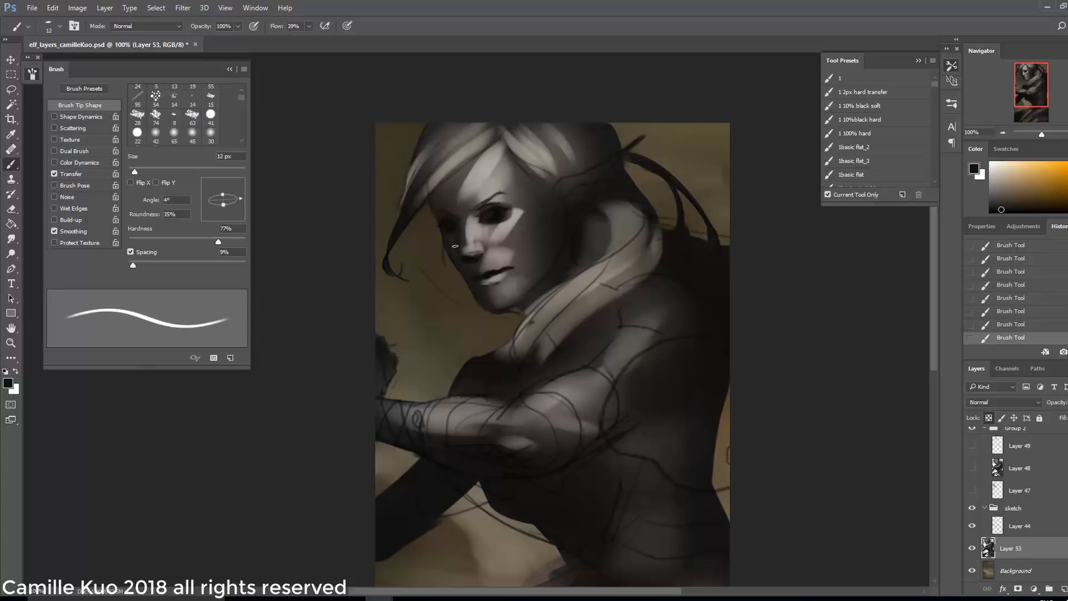
- Paint the pointed ear's rim and inner folds in a sampled light tone with a re-angled elliptical tip
alt+click(511, 224)
alt+click(567, 183)
right_click(571, 183)
click(645, 282)
drag(568, 213, 591, 196)
right_click(569, 207)
click(625, 284)
click(521, 409)
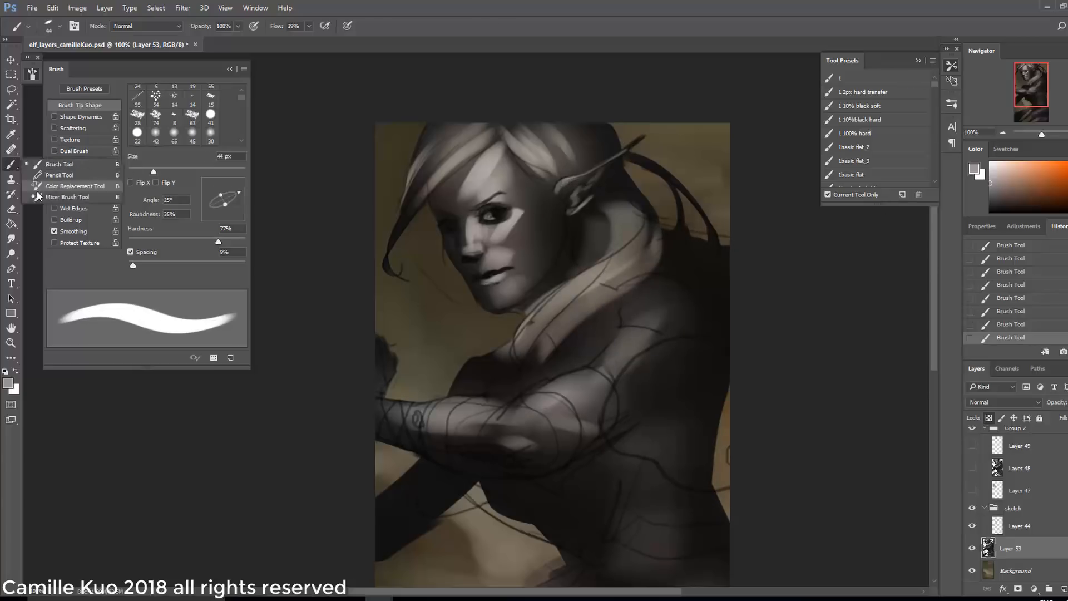
- Switch to the Mixer Brush with a textured 78 px tip and start blending the forehead
drag(11, 164, 56, 201)
right_click(544, 214)
click(587, 238)
click(633, 244)
click(506, 170)
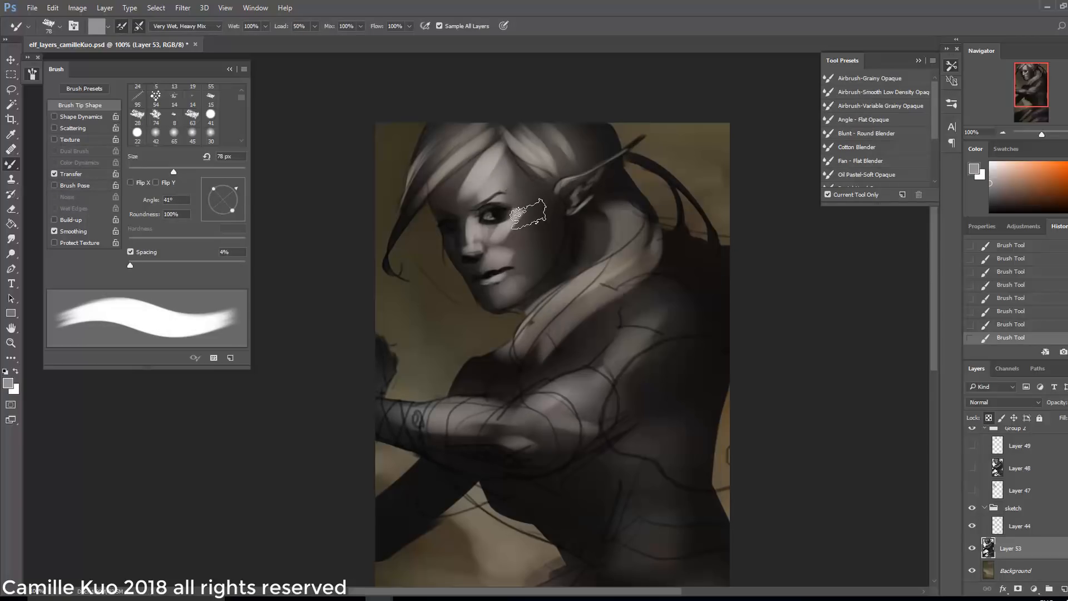
- Blend the forehead, cheek and front hair with the Mixer Brush, undoing the unwanted strokes
drag(498, 158, 525, 216)
key(ctrl+z)
mouse_move(501, 166)
mouse_down()
mouse_move(489, 157)
mouse_move(512, 214)
mouse_move(506, 197)
mouse_up()
mouse_move(503, 187)
mouse_down()
mouse_move(519, 238)
mouse_move(509, 253)
mouse_up()
drag(445, 174, 467, 189)
key(ctrl+alt+z)
key(ctrl+alt+z)
- Enlarge the Mixer Brush and blend the tones of the shoulder and upper arm
key(])
key(])
key(])
key(])
drag(648, 322, 589, 411)
- Shrink the Mixer Brush and blend the cheek, nose and eye area, checking the last stroke with undo
key([)
key([)
key([)
key([)
key([)
drag(525, 200, 539, 217)
drag(475, 233, 460, 197)
key(ctrl+z)
key(ctrl+z)
- Hide the sketch layer and smooth the facial features with the Mixer Brush reduced to 18 px
click(972, 526)
click(971, 526)
key([)
key([)
click(972, 525)
key([)
key([)
key([)
key([)
right_click(489, 255)
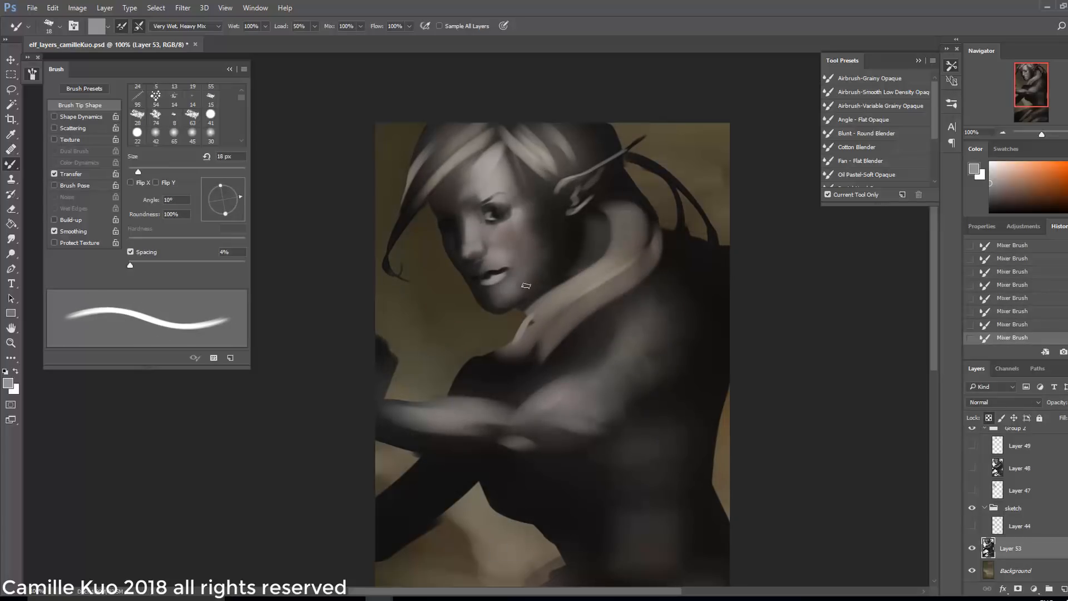
- Return to the regular Brush and refine the shadowed side of the face, erasing a spot at its outer edge
key(shift+b)
alt+click(482, 261)
mouse_move(481, 257)
mouse_down()
mouse_move(488, 245)
mouse_move(445, 222)
mouse_up()
right_click(461, 220)
key(e)
click(457, 258)
key(b)
- Refine the lips and the underside of the nose with small re-angled elliptical tips
mouse_move(489, 281)
mouse_down()
mouse_move(528, 321)
mouse_move(576, 317)
mouse_move(551, 332)
mouse_up()
right_click(508, 287)
drag(504, 272, 483, 279)
right_click(509, 278)
drag(575, 308, 569, 309)
click(477, 257)
drag(548, 320, 556, 281)
right_click(497, 250)
click(477, 256)
- Sample tones from the near eye and adjust the brush tip for painting its lid
alt+click(498, 213)
right_click(509, 216)
alt+click(506, 212)
mouse_move(554, 238)
mouse_down()
mouse_move(546, 267)
mouse_move(578, 234)
mouse_up()
right_click(510, 223)
- Define the near eye with a sampled dark tone using a 9 px tip at a 0° angle
right_click(518, 205)
click(504, 209)
alt+click(491, 209)
alt+click(492, 210)
right_click(508, 202)
click(551, 234)
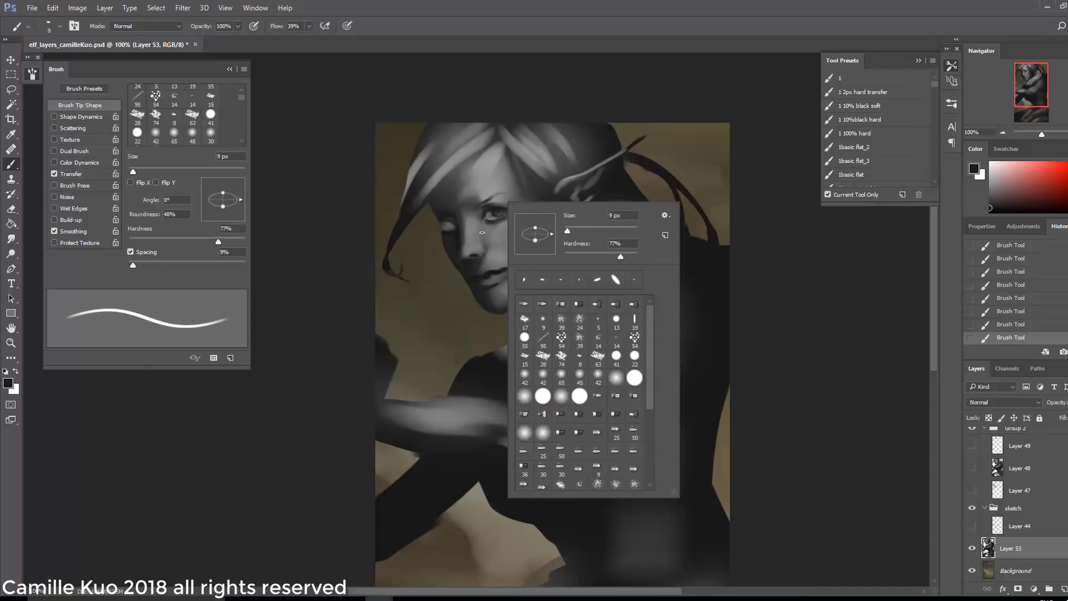
- Sample a light tone from the forehead and paint below the near eye with an 18 px brush
alt+click(488, 161)
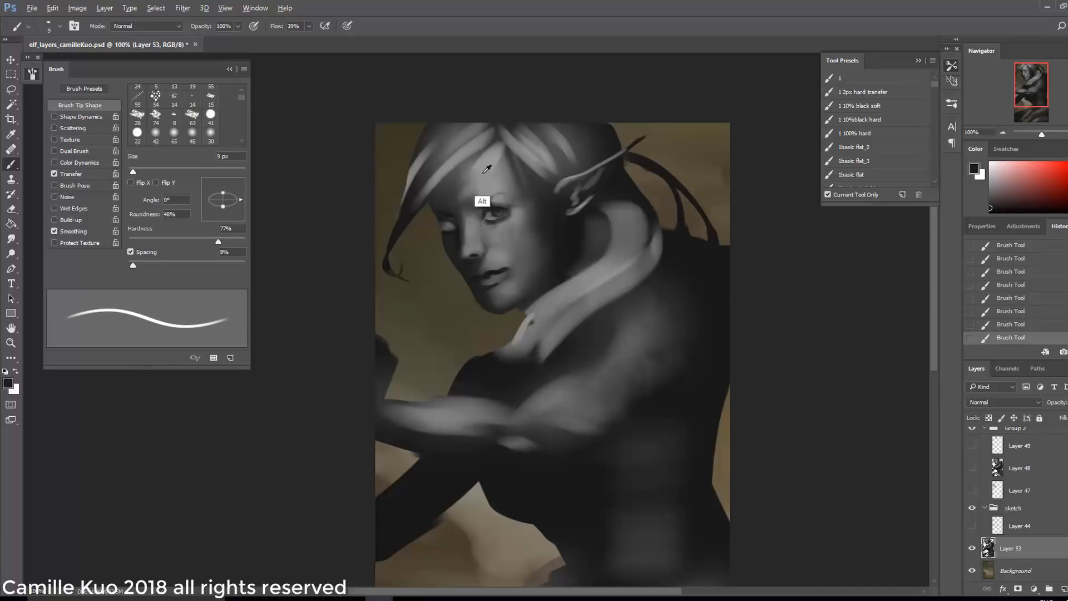
right_click(497, 227)
drag(560, 259, 566, 258)
click(477, 222)
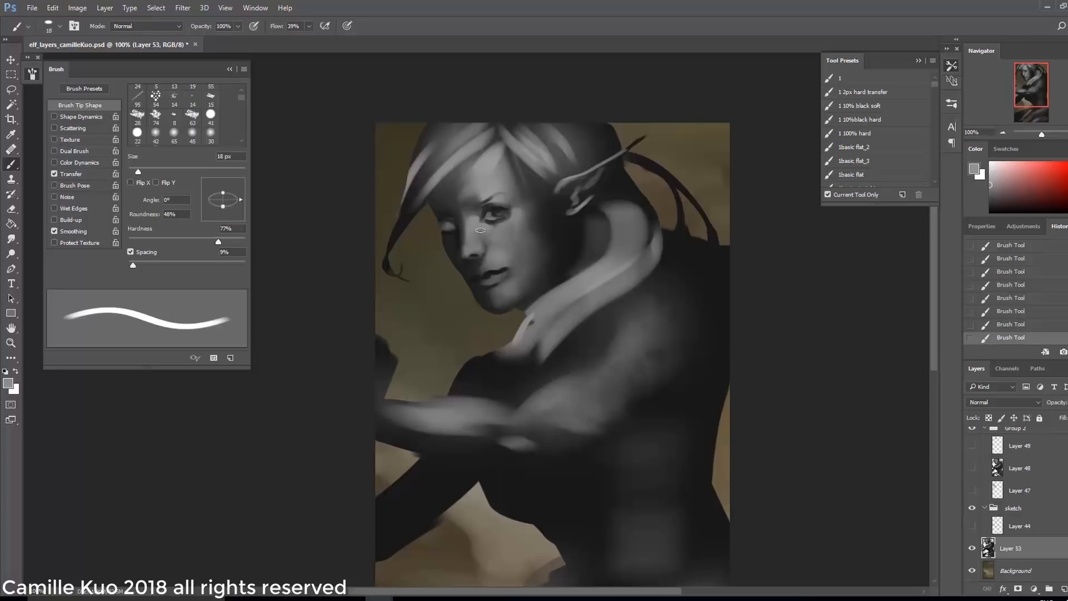
- Rotate the tip to 45° at 9 px and lighten the inner corner of the near eye
right_click(507, 227)
click(546, 247)
click(572, 255)
click(501, 236)
right_click(502, 220)
click(563, 248)
click(484, 222)
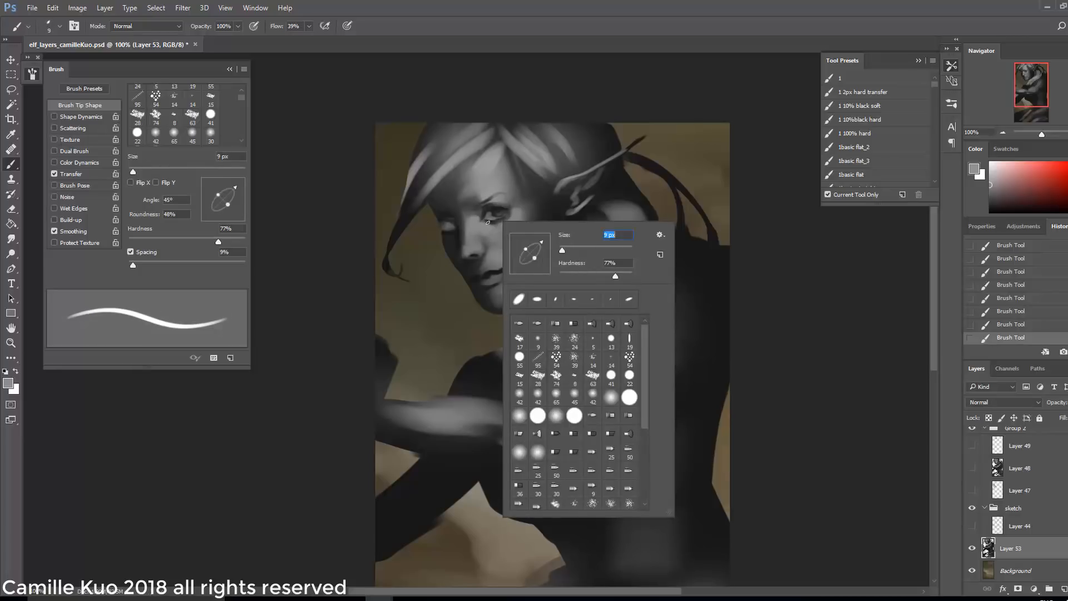
- Refine the near eye's outer lid in a dark tone with a 7 px tip angled at -174°
right_click(524, 206)
click(543, 243)
click(517, 212)
right_click(516, 207)
drag(578, 239, 577, 239)
click(506, 212)
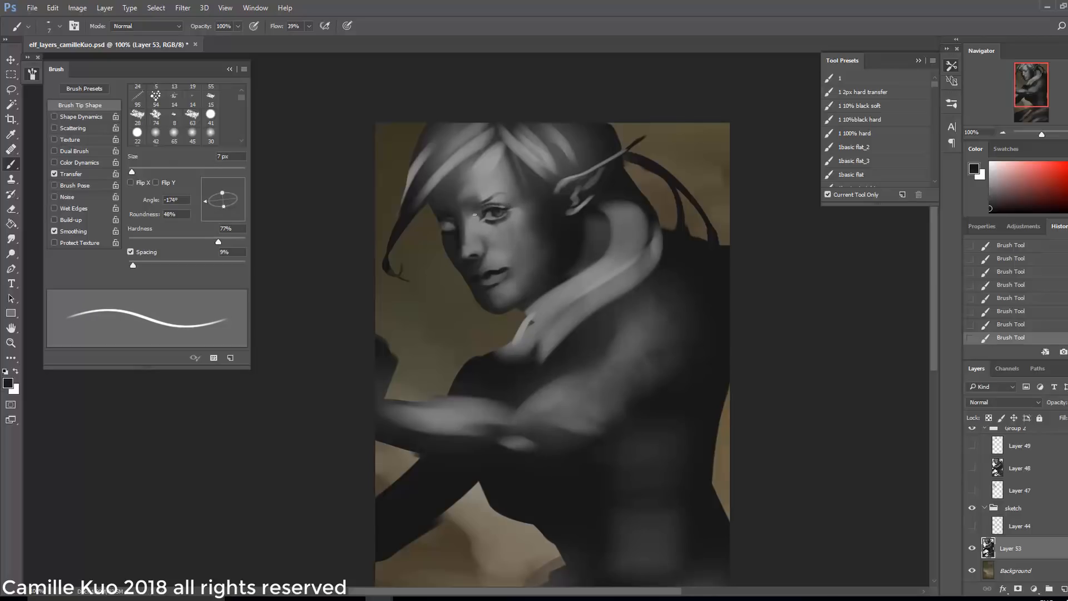
- Enlarge the brush to 9 px, sample a tone beside the far eye and re-angle the tip
key(bracketright)
key(bracketright)
alt+click(459, 228)
right_click(513, 230)
mouse_move(535, 264)
mouse_down()
mouse_move(543, 278)
mouse_move(522, 281)
mouse_up()
key(Return)
- Shade below the far eye with tones sampled from the nose and far cheek using a 9 px tip at 177°
right_click(499, 245)
drag(468, 253, 479, 259)
right_click(506, 255)
drag(527, 293, 527, 289)
key(Return)
alt+click(475, 248)
alt+click(453, 245)
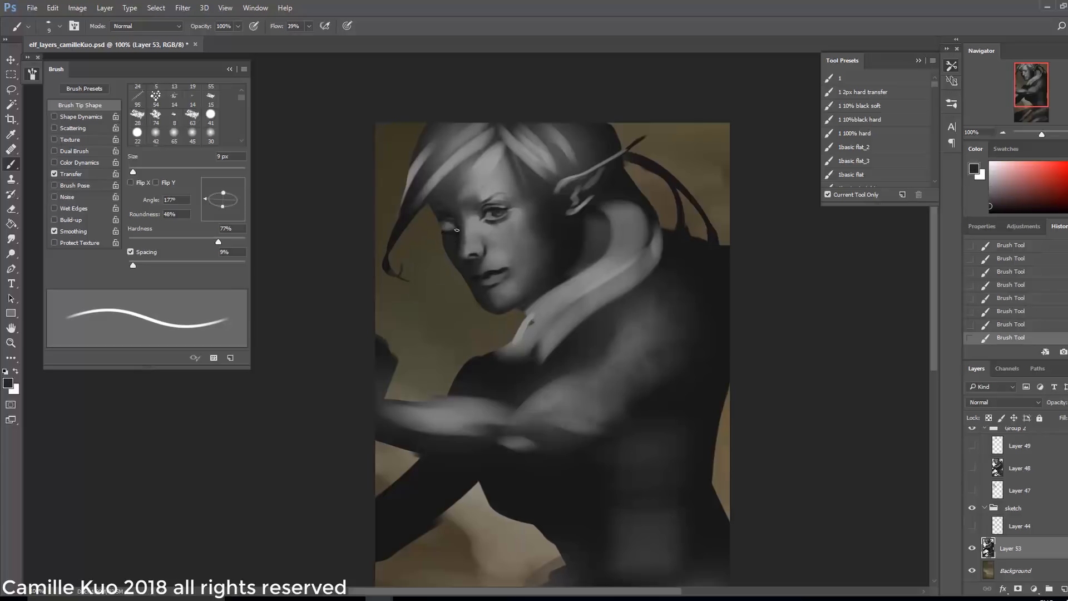
- Define the far eye in sampled dark tones with a 7 px tip angled at 177°
right_click(462, 223)
right_click(452, 218)
drag(511, 248, 510, 248)
key(Return)
alt+click(454, 221)
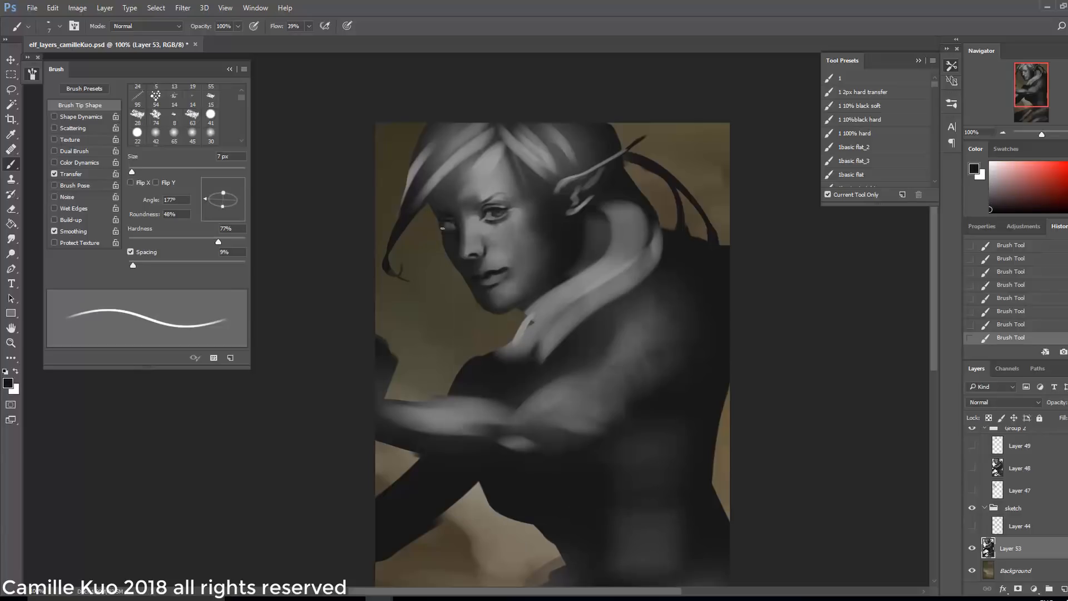
alt+click(451, 216)
right_click(452, 220)
key(Return)
key(alt+])
mouse_move(1028, 337)
mouse_down()
mouse_move(1032, 276)
mouse_move(1019, 275)
mouse_move(1028, 337)
mouse_up()
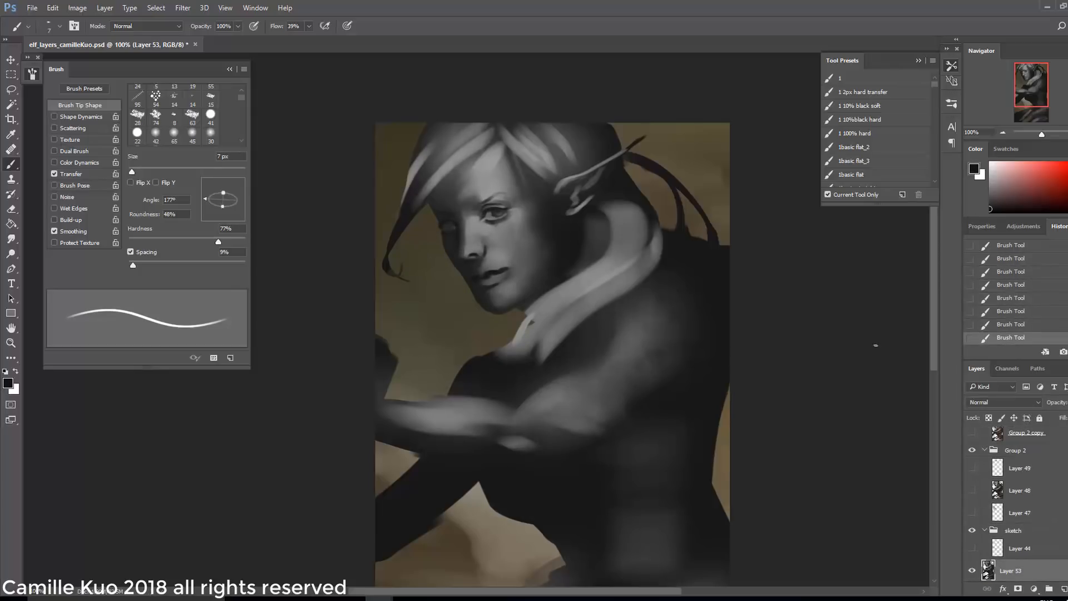
- Lock the transparent pixels of Layer 53 and re-angle the brush tip for work on the nose
key(Left)
right_click(482, 247)
right_click(483, 238)
right_click(512, 242)
click(584, 287)
key(Return)
right_click(493, 252)
click(568, 295)
key(slash)
right_click(484, 251)
click(567, 296)
click(515, 439)
- Try a short stroke on the side of the nose with a re-angled tip and undo it
right_click(495, 258)
click(528, 336)
right_click(491, 261)
key(Return)
right_click(487, 262)
click(549, 292)
drag(464, 248, 462, 256)
key(ctrl+z)
- Highlight the tip of the nose in sampled light tones with a 10 px tip angled at -32°
click(463, 252)
key(bracketleft)
right_click(469, 246)
click(491, 281)
key(Return)
alt+click(457, 240)
alt+click(459, 237)
alt+click(489, 238)
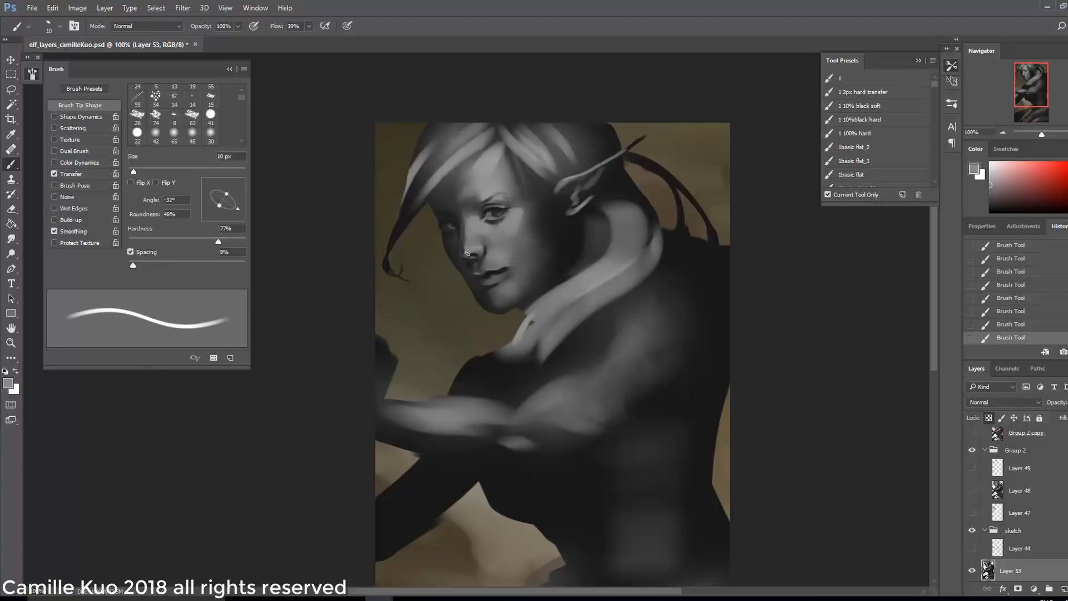
- Undo the last nose stroke and shade the nostril in a dark tone from the chin with a 7 px tip at -159°
right_click(502, 240)
click(563, 271)
key(Return)
key(ctrl+z)
right_click(516, 257)
click(486, 257)
key(bracketleft)
key(bracketleft)
key(bracketleft)
key(bracketleft)
alt+click(487, 306)
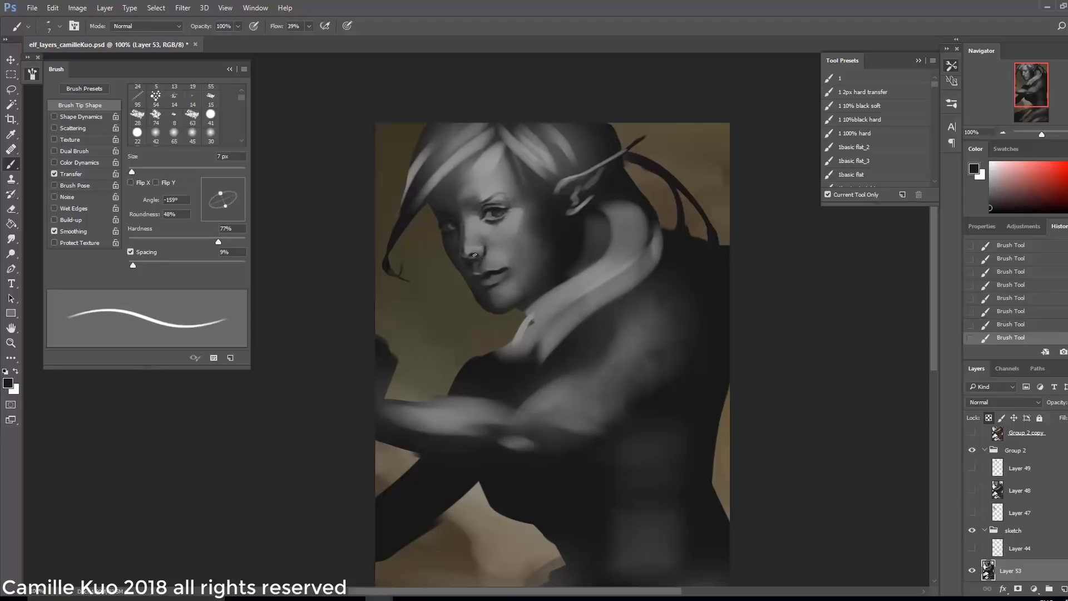
- Sample tones below the nose and at the lips, undo the last stroke and touch up the mouth with a 10 px tip
alt+click(479, 259)
alt+click(487, 270)
key(period)
key(bracketleft)
key(ctrl+z)
right_click(555, 267)
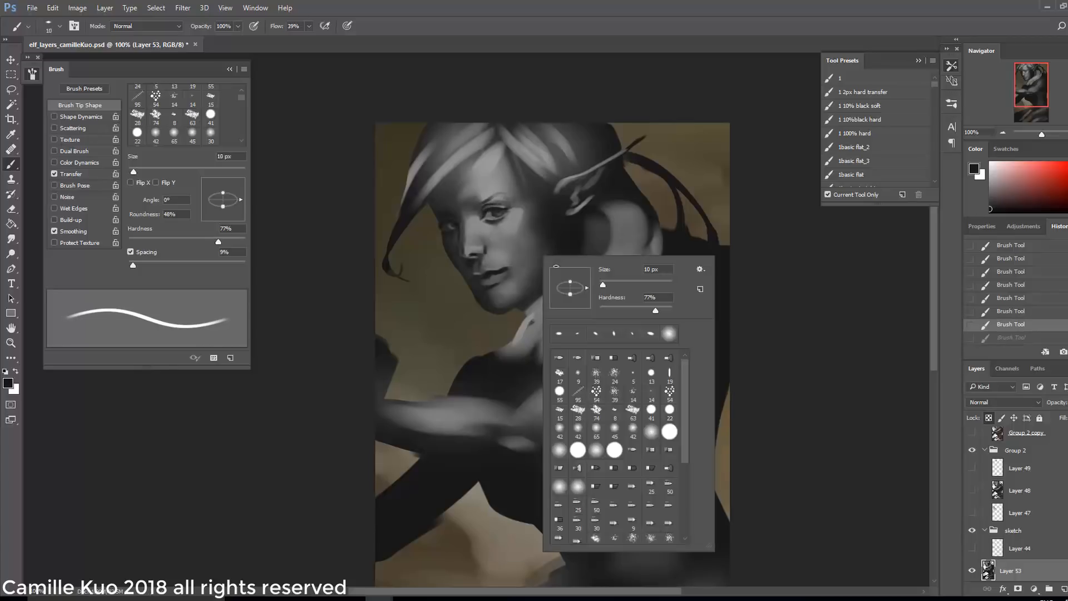
click(558, 291)
click(601, 285)
click(499, 274)
- Rotate the 10 px tip to 10° and sample a lighter tone from the jaw beside the chin
right_click(542, 270)
click(595, 301)
click(607, 298)
alt+click(515, 297)
- Undo the accidental layer move and compare an earlier brush state in the history with a recent one
ctrl+click(507, 306)
key(ctrl+z)
click(1018, 272)
click(1018, 325)
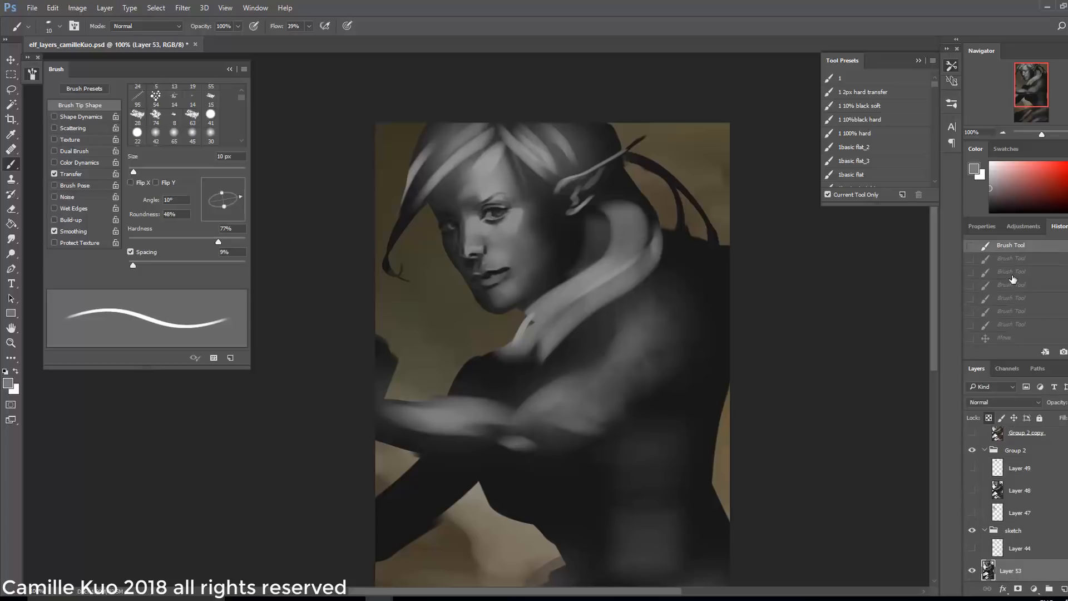
- Darken beneath the nose and refine the lips, then lighten above the near eye with a cheek tone at 9 px
alt+click(481, 258)
click(475, 254)
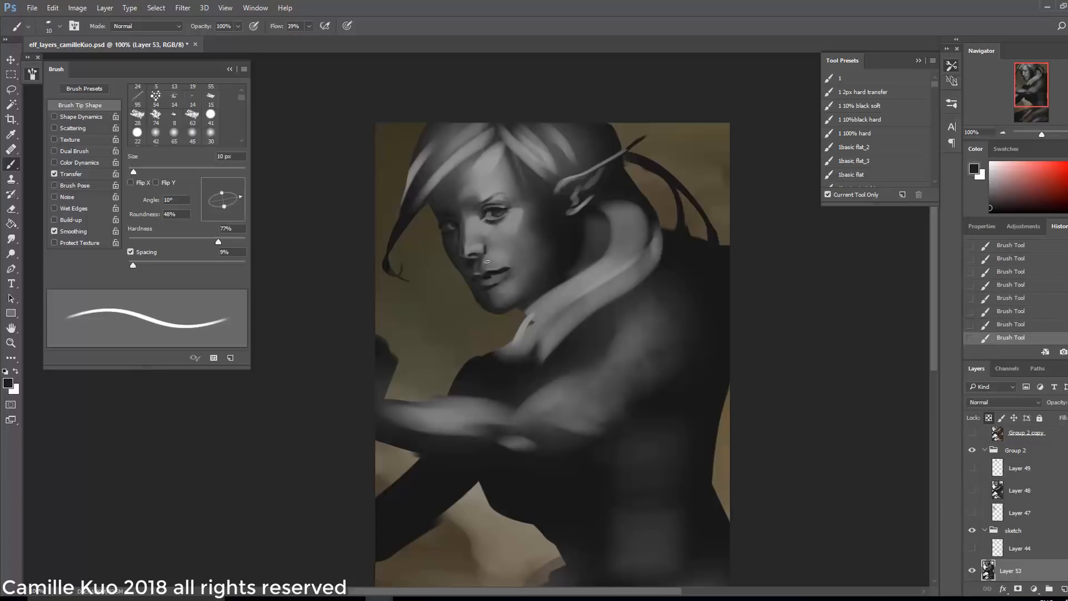
key(bracketleft)
alt+click(489, 284)
alt+click(514, 240)
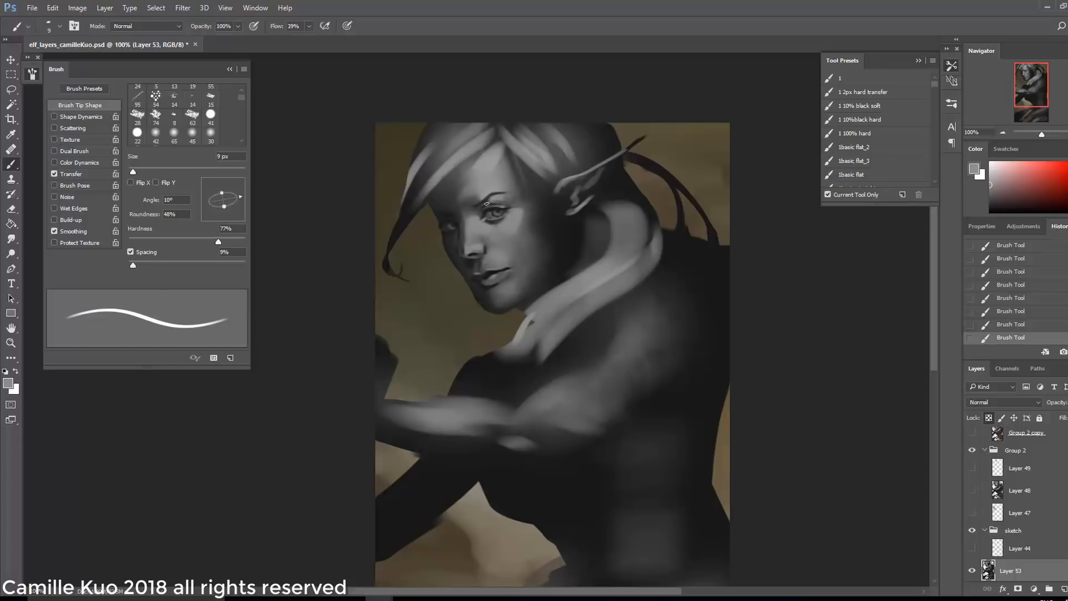
- Blend the lower cheek beside the mouth with a larger brush and a tone sampled from the jaw
key(bracketright)
key(bracketright)
right_click(501, 289)
key(bracketright)
key(bracketright)
key(bracketright)
alt+click(507, 291)
- Sample a tone at the outer corner of the near eye and refine the eye area with a smaller brush
alt+click(514, 217)
key(bracketleft)
key(bracketleft)
key(bracketleft)
key(bracketleft)
key(bracketleft)
key(bracketleft)
key(bracketleft)
key(bracketleft)
- Soften the skin beside the mouth corner with a sampled cheek tone and a 14 px brush
alt+click(511, 269)
key(bracketright)
key(bracketright)
key(bracketright)
key(bracketright)
key(bracketright)
key(bracketright)
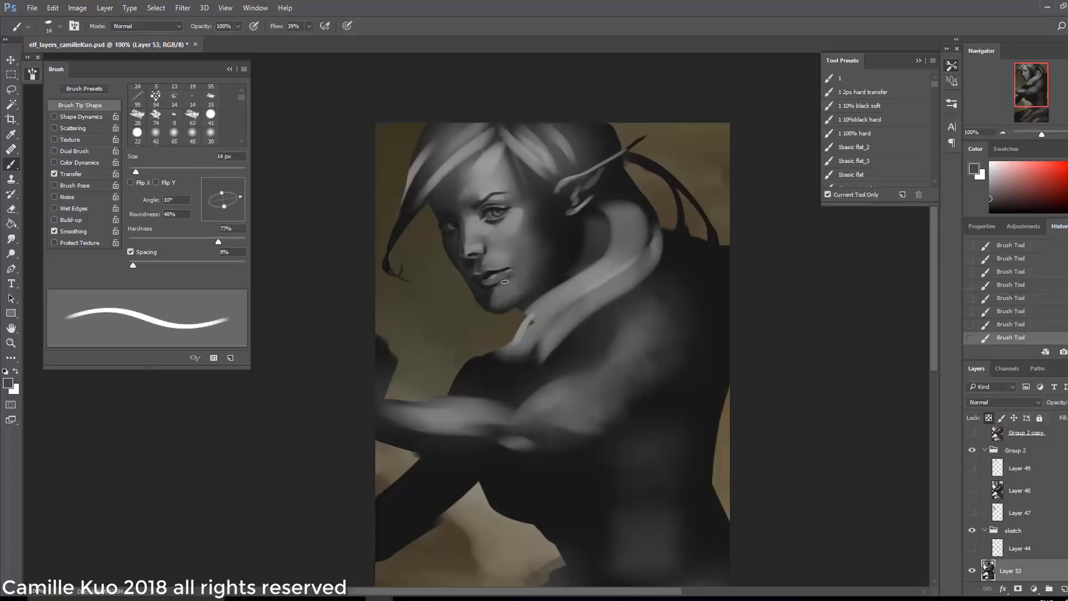
- Deepen the shadow under the nostril in a sampled dark tone with a 9 px tip
alt+click(475, 258)
key(bracketleft)
key(bracketleft)
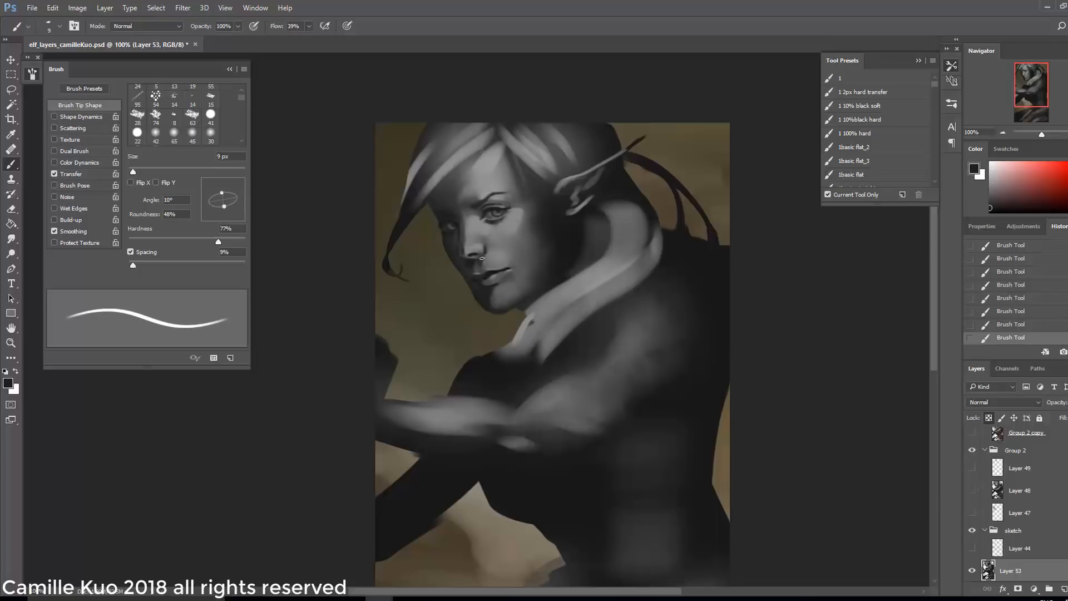
- Rotate the 9 px tip to -10° and shade the lips in a dark tone sampled from the mouth line
right_click(554, 294)
right_click(533, 252)
alt+click(483, 277)
right_click(510, 276)
key(slash)
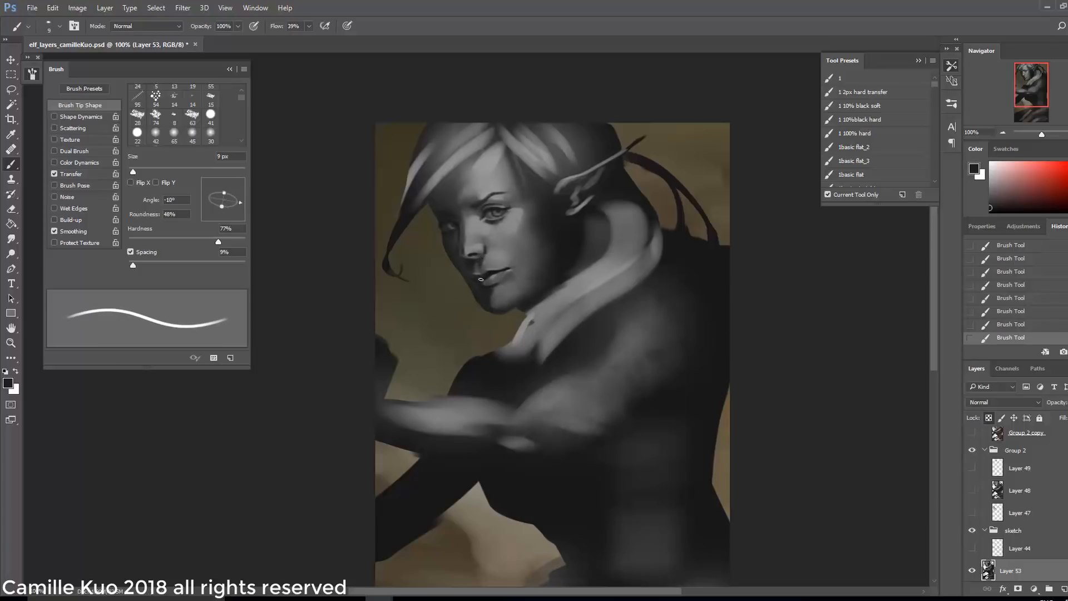
- Show and hide the sketch line layer to compare it with the painted figure
drag(505, 473, 536, 476)
drag(536, 477, 546, 431)
click(972, 548)
click(972, 548)
key(slash)
- Dodge the highlights at 50% exposure on the cheek beside the near eye and on the forehead
right_click(519, 299)
key(bracketright)
key(bracketright)
key(bracketright)
key(bracketright)
key(bracketright)
key(bracketright)
key(bracketright)
key(o)
right_click(522, 166)
key(bracketleft)
key(bracketleft)
key(bracketleft)
key(bracketleft)
key(bracketleft)
key(bracketleft)
key(bracketleft)
key(bracketleft)
key(bracketleft)
key(bracketleft)
click(527, 167)
click(495, 119)
- Brighten the bridge of the nose near the inner eye corner with a smaller Dodge tip
key(bracketleft)
key(bracketleft)
key(bracketleft)
key(bracketleft)
key(bracketleft)
click(491, 176)
right_click(516, 180)
click(414, 149)
- Dodge the ridge of the nose with an enlarged tip and choose a 17 px round tip
key(bracketright)
key(bracketright)
key(bracketright)
key(bracketright)
key(bracketright)
key(bracketright)
click(483, 178)
click(484, 179)
right_click(498, 191)
right_click(514, 195)
double_click(584, 273)
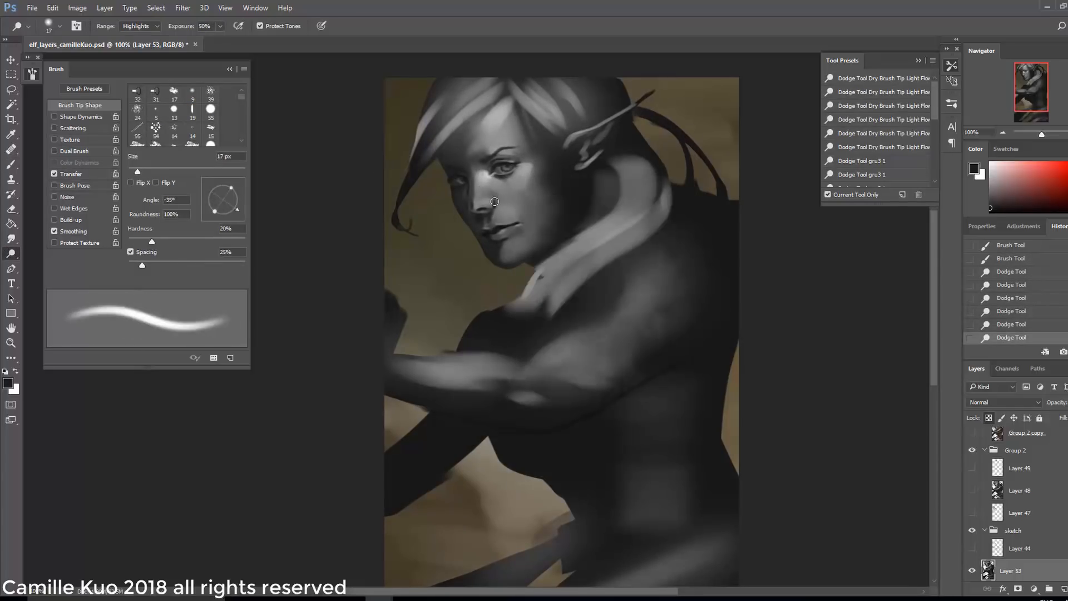
- Undo the last three dodge strokes and use a flattened 12 px Dodge tip with 15% hardness on the face
alt+right_click(504, 240)
key(ctrl+alt+z)
key(ctrl+alt+z)
key(ctrl+alt+z)
right_click(525, 216)
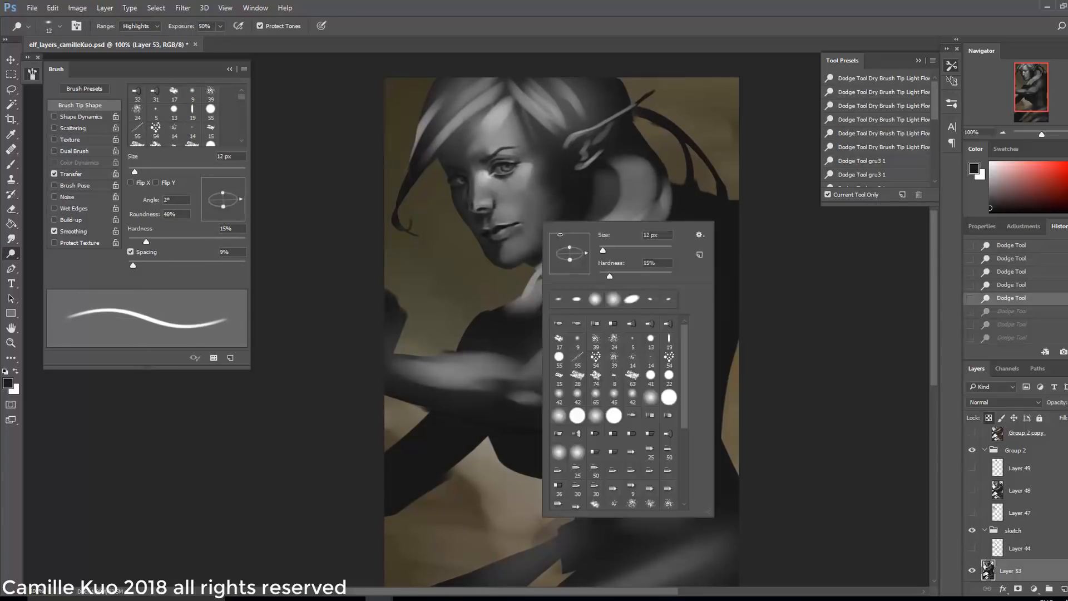
click(528, 234)
right_click(530, 241)
click(612, 274)
click(536, 211)
- Touch up the nose with the Brush at 6 px and a -19° tip, sampling a tone from below the nose
click(11, 164)
right_click(531, 219)
click(532, 220)
alt+click(485, 220)
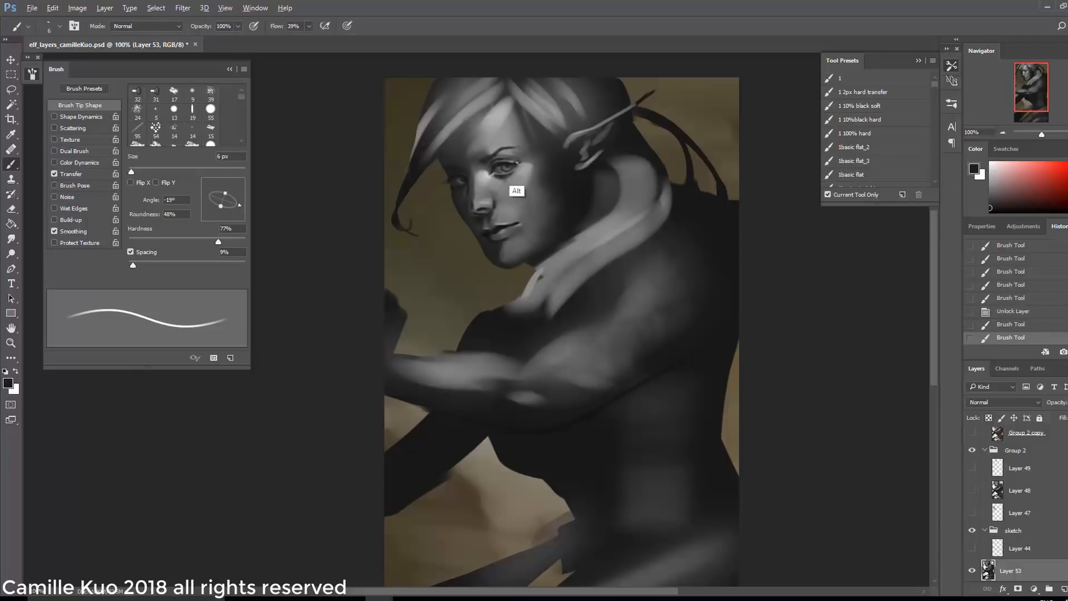
click(484, 210)
- Paint strands through the fringe over the forehead and down the far side of the face
right_click(508, 102)
click(484, 114)
key(bracketright)
key(bracketright)
key(bracketright)
key(bracketright)
key(bracketright)
key(bracketright)
right_click(468, 124)
click(470, 117)
right_click(475, 108)
click(472, 130)
key(bracketleft)
drag(460, 92, 427, 157)
- Sample a hair tone and paint a lock falling from the parting to the front of the ear
right_click(597, 115)
alt+click(529, 112)
drag(531, 114, 576, 182)
right_click(598, 169)
click(628, 248)
- Refine the temple and the far eye with a much smaller tip, using tones sampled from the surrounding skin
key(bracketleft)
key(bracketleft)
key(bracketleft)
key(bracketleft)
key(bracketleft)
key(bracketleft)
key(bracketleft)
key(bracketleft)
key(bracketleft)
key(bracketleft)
key(bracketleft)
key(bracketleft)
key(bracketleft)
alt+click(537, 158)
right_click(507, 189)
click(528, 214)
click(469, 178)
alt+click(467, 189)
- Rotate the 7 px tip to -82°, sample the neck shadow and add a strand in the hair above the temple
right_click(599, 187)
click(636, 228)
alt+click(584, 231)
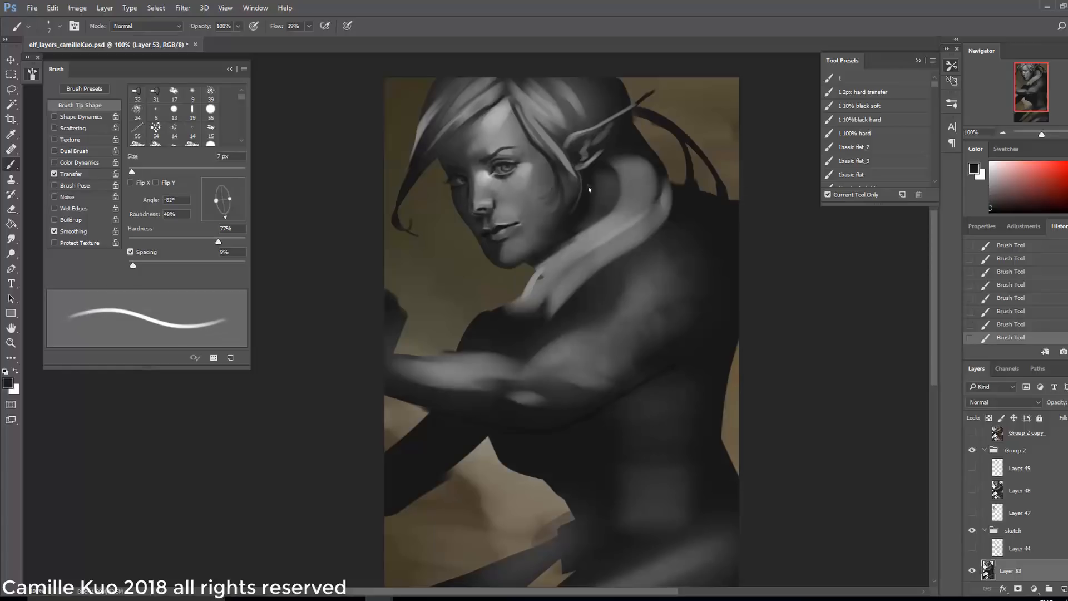
drag(523, 93, 559, 132)
- Paint long fold lines along the scarf from behind the neck down to the chest
drag(626, 162, 556, 279)
drag(629, 219, 526, 303)
key(bracketright)
key(bracketright)
key(bracketright)
key(bracketright)
right_click(659, 202)
click(672, 243)
- Paint the scarf cloth across the rear shoulder with a smaller tip and sample a tone from its folds
key(bracketleft)
key(bracketleft)
key(bracketleft)
key(bracketleft)
key(bracketleft)
key(bracketleft)
key(bracketleft)
key(bracketleft)
mouse_move(570, 251)
mouse_down()
mouse_move(645, 206)
mouse_move(750, 205)
mouse_up()
alt+click(614, 235)
- Resize the brush, broaden the cloth over the back of the shoulder and sample its grey
right_click(679, 241)
key(bracketright)
key(bracketright)
key(bracketright)
key(bracketright)
key(bracketright)
key(bracketright)
key(bracketright)
key(bracketright)
key(bracketright)
key(bracketright)
key(bracketright)
key(bracketright)
key(bracketleft)
key(bracketleft)
key(bracketleft)
key(bracketleft)
key(bracketleft)
key(bracketleft)
key(bracketleft)
key(bracketleft)
drag(676, 194, 737, 202)
alt+click(712, 201)
- Toggle the layer's transparent-pixel lock and shade the folds of the cloth over the shoulder with a sampled tone
click(988, 417)
key(bracketright)
key(bracketright)
key(bracketright)
key(bracketright)
key(bracketleft)
key(bracketleft)
key(bracketleft)
right_click(703, 222)
drag(665, 231, 737, 214)
alt+click(667, 228)
right_click(702, 245)
click(740, 266)
- Pick a large round brush and add a textured dual tip at 465 px with 10% spacing and some scatter
right_click(716, 282)
click(745, 306)
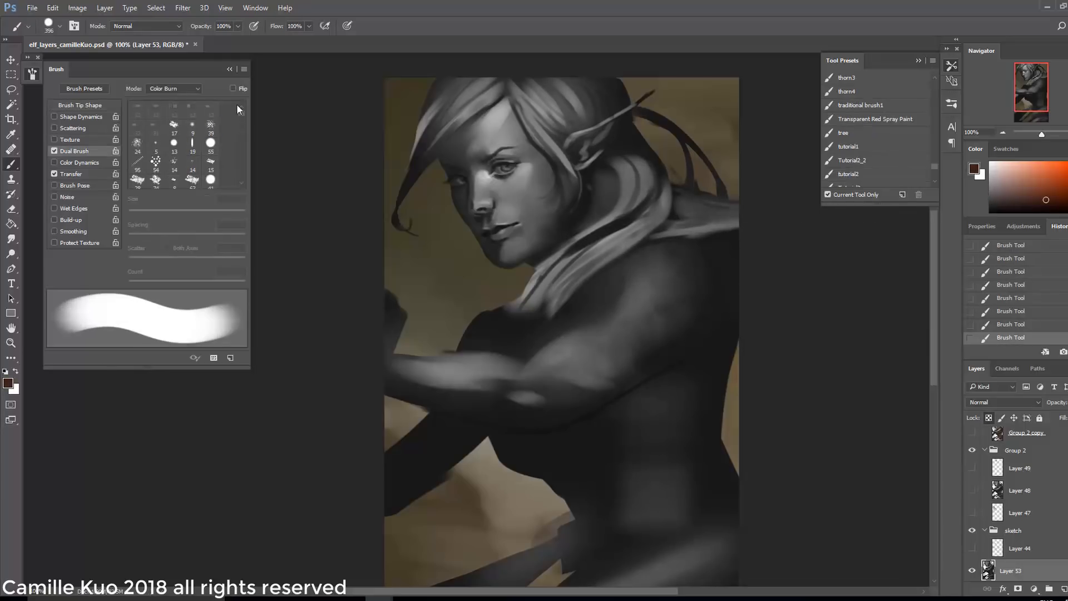
click(210, 127)
drag(158, 214, 184, 217)
mouse_move(128, 261)
mouse_down()
mouse_move(161, 262)
mouse_move(149, 261)
mouse_up()
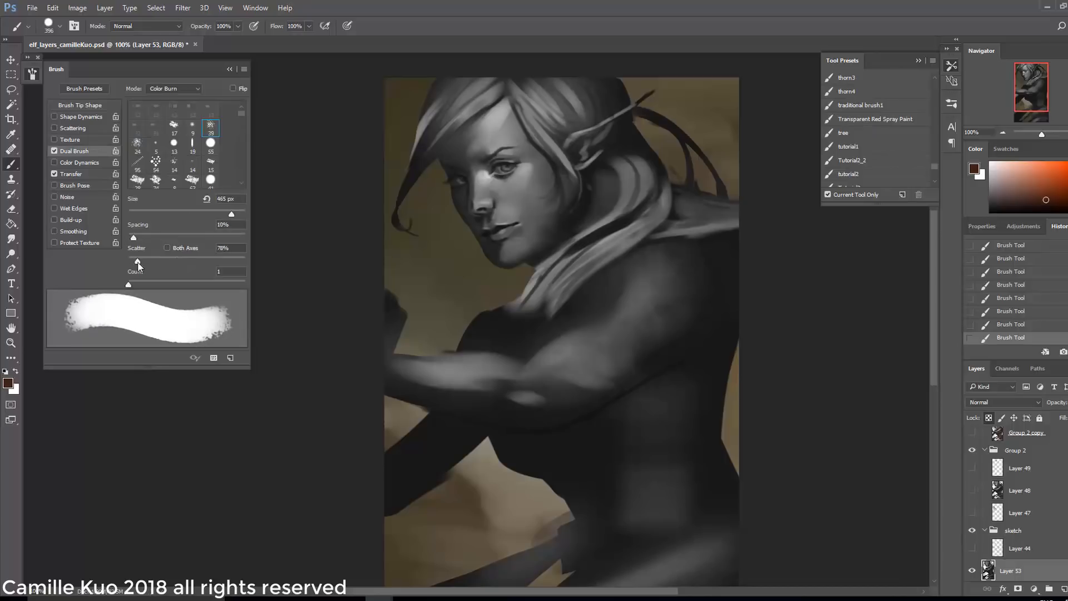
- Enable Shape Dynamics and Scattering, set the dual tip's scatter to 20% on both axes, and save the brush as tool preset tutorial2_3
click(102, 105)
click(80, 116)
click(73, 128)
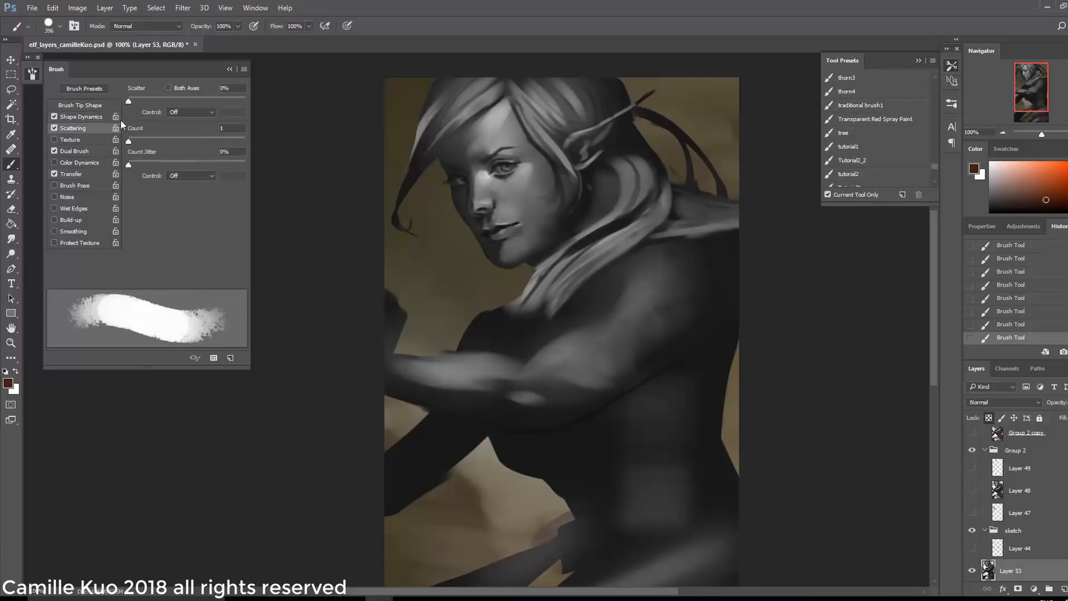
click(74, 151)
drag(137, 261, 131, 262)
click(902, 194)
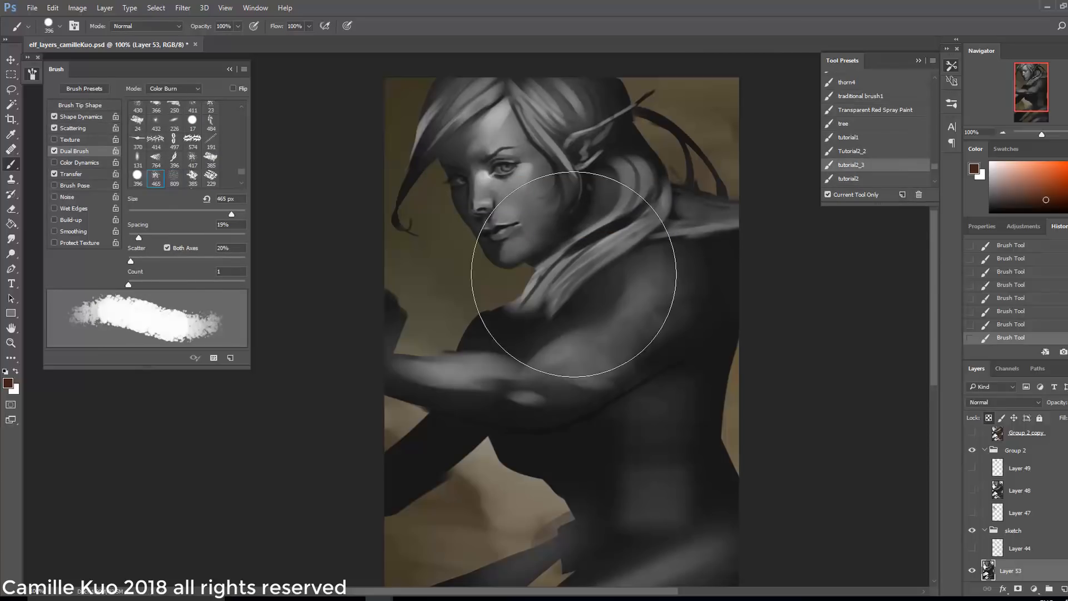
- Set the dual tip to 17 px with 3% spacing and 270% scatter
drag(140, 261, 131, 261)
mouse_move(186, 215)
mouse_down()
mouse_move(223, 214)
mouse_move(157, 215)
mouse_up()
mouse_move(136, 238)
mouse_down()
mouse_move(152, 238)
mouse_move(129, 238)
mouse_up()
drag(132, 262, 159, 261)
- Paint textured strokes on the arm and the cloth down the back, and save the brush as tool preset tutorial2_4
drag(611, 368, 639, 373)
mouse_move(456, 387)
mouse_down()
mouse_move(401, 389)
mouse_move(456, 381)
mouse_up()
drag(713, 336, 713, 305)
alt+click(714, 256)
mouse_move(717, 259)
mouse_down()
mouse_move(734, 384)
mouse_move(733, 261)
mouse_up()
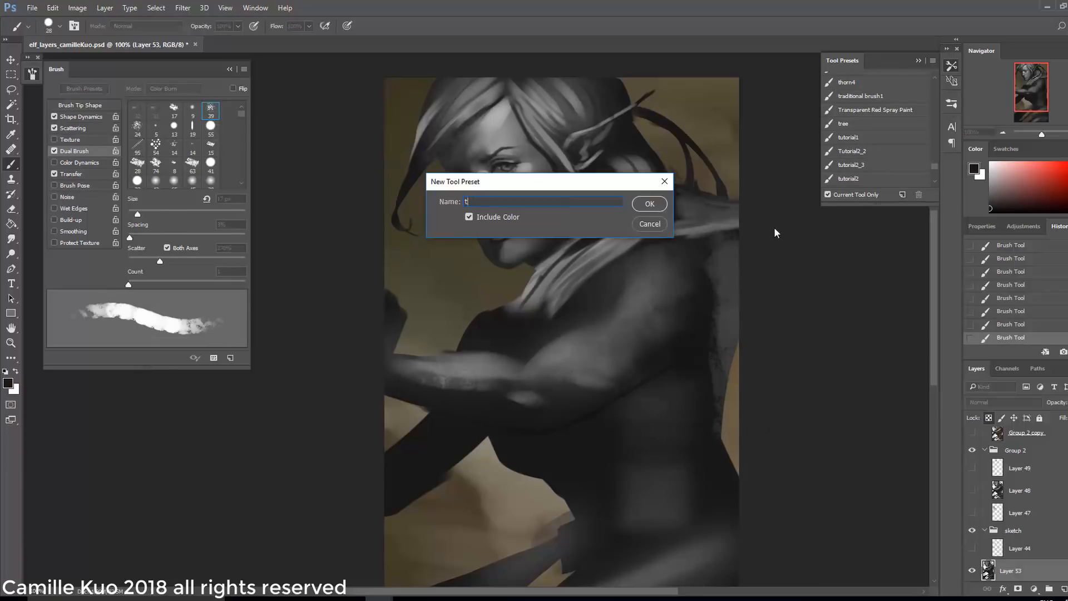
key(Return)
- Reduce the textured brush to 12 px, texture the back cloth's edge and draw a dark stitched line across the upper arm
drag(429, 105, 402, 228)
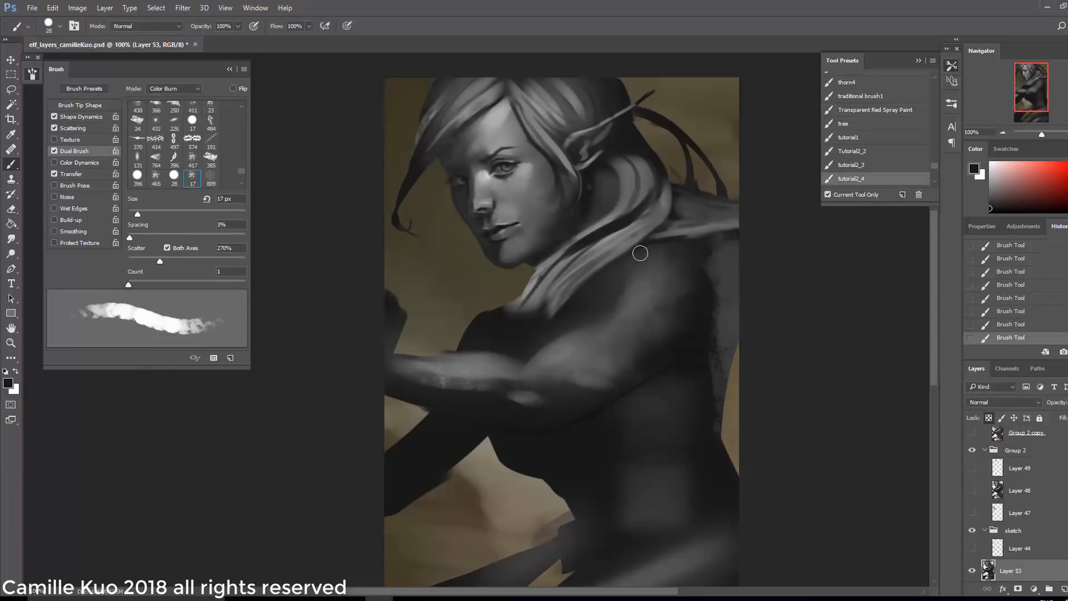
right_click(706, 327)
drag(722, 286, 714, 362)
drag(604, 325, 627, 381)
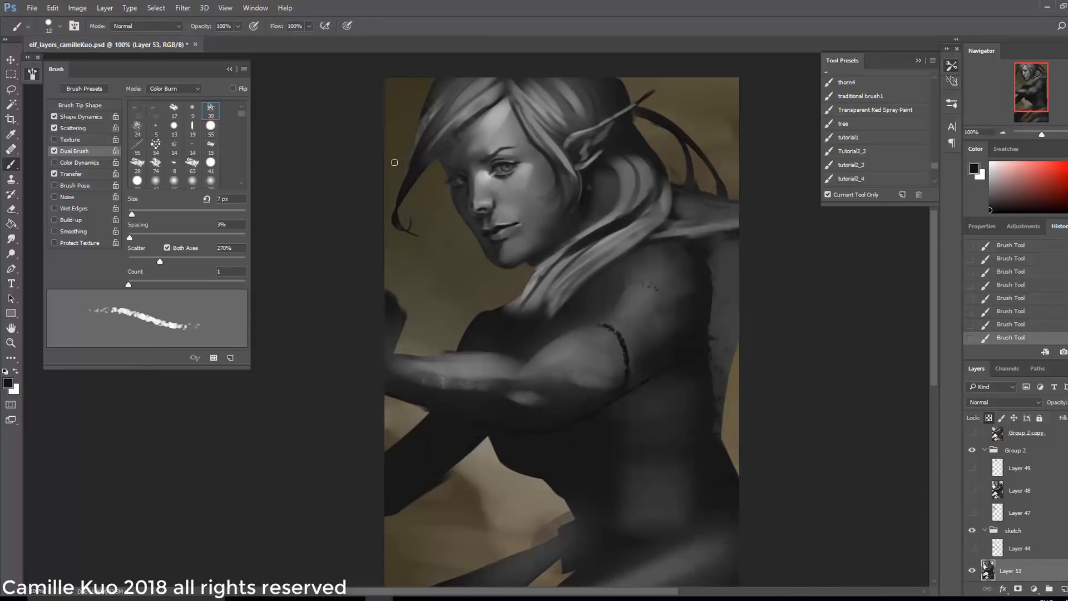
- Paint a dark wrap around the wrist and draw lighter crossed laces over it with a fine smooth brush
right_click(614, 213)
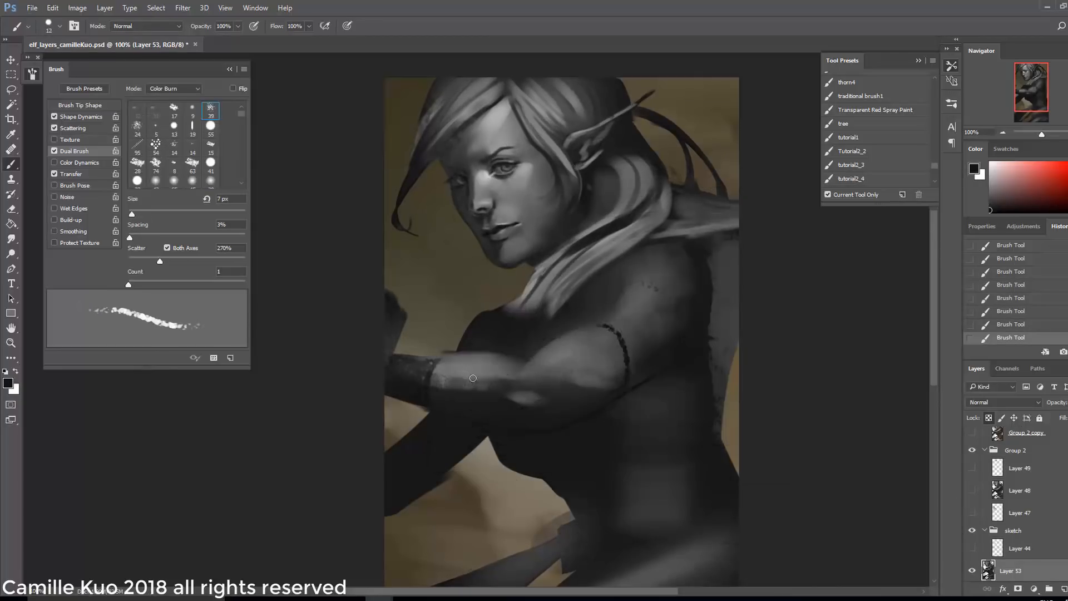
right_click(473, 302)
drag(527, 328, 530, 329)
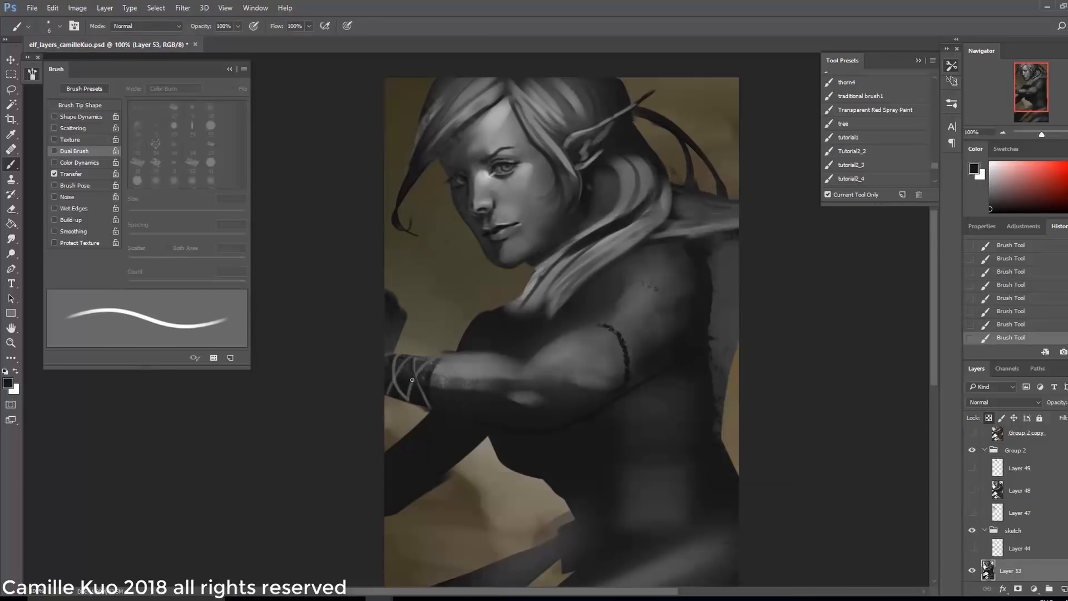
right_click(559, 177)
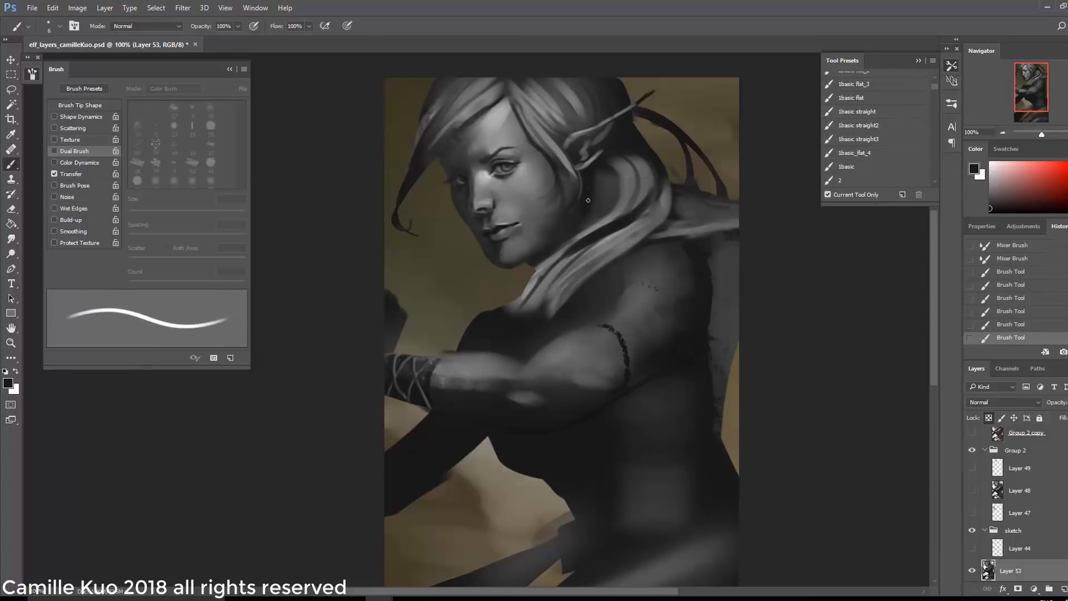
- Choose a basic brush, sample a grey near the neck and repaint the inside of the pointed ear
right_click(615, 184)
click(668, 317)
alt+click(612, 184)
mouse_move(579, 162)
mouse_down()
mouse_move(577, 144)
mouse_move(599, 134)
mouse_up()
key(bracketright)
- Soften the lips with the Mixer Brush, return to the regular brush and sample a dark tone for the mouth
right_click(10, 164)
click(42, 197)
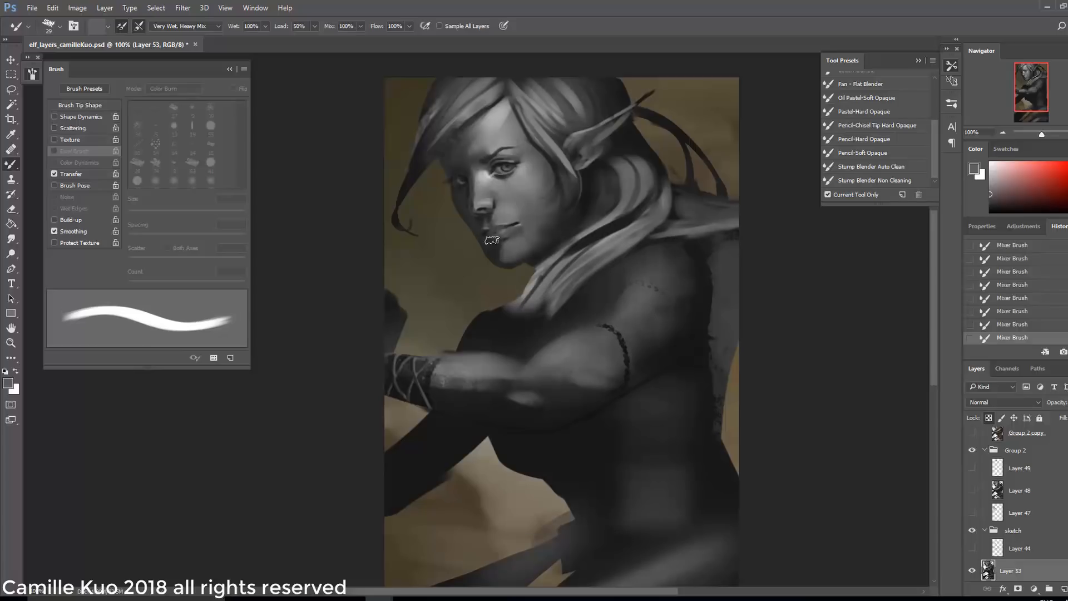
key(shift+b)
right_click(512, 241)
double_click(575, 312)
alt+click(488, 237)
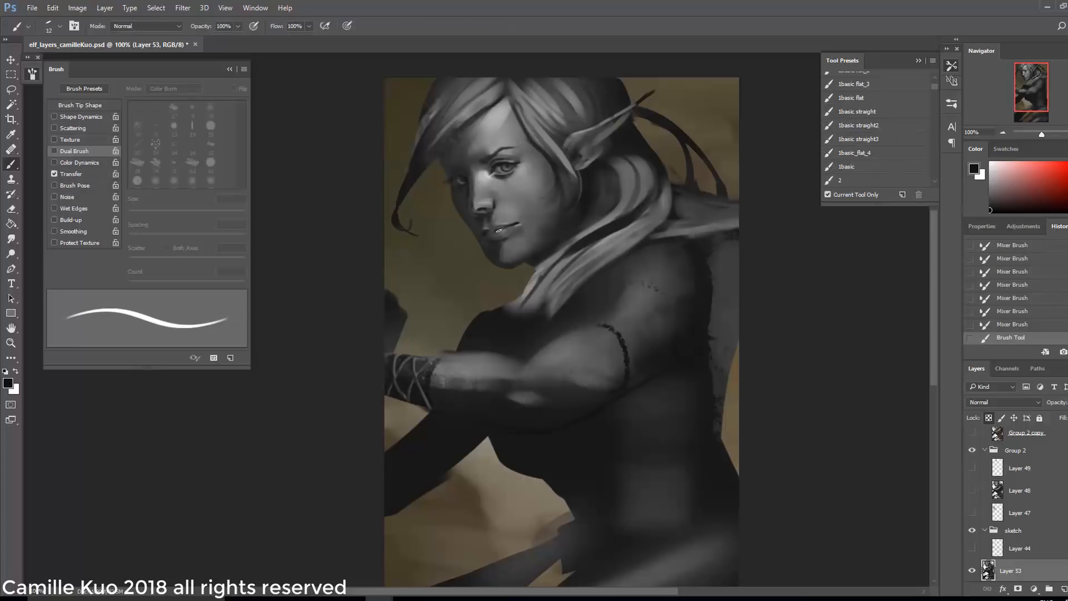
- Enlarge the brush to 32 px, sample a tone beside the scarf and repaint the edge of its end on the chest
key(bracketright)
key(bracketright)
key(bracketright)
key(bracketright)
alt+click(522, 276)
drag(531, 281, 514, 308)
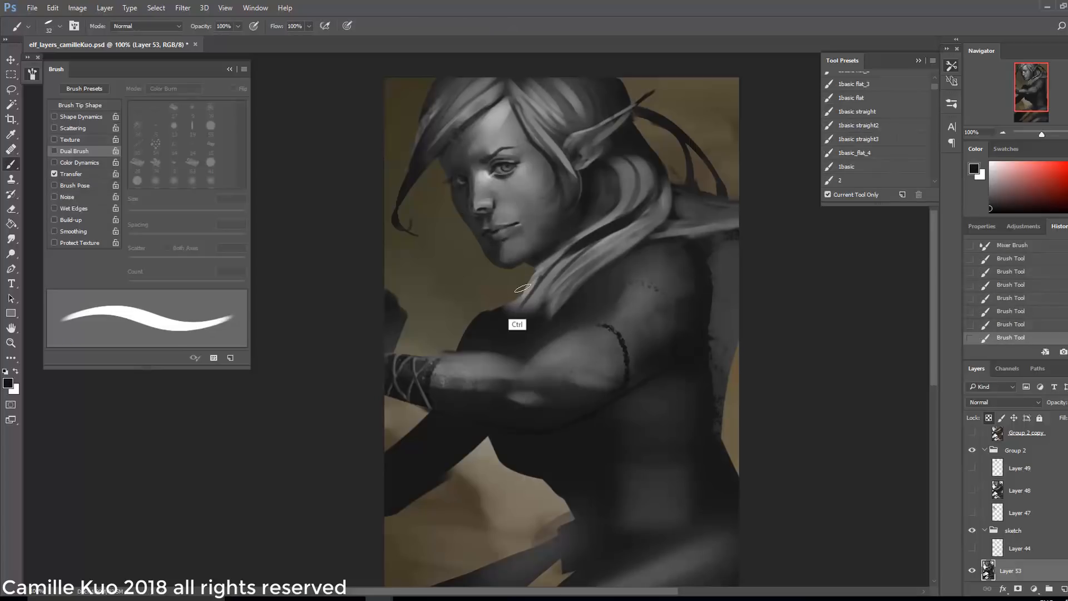
- Sample a skin tone below the eye and blend the area around the eye with a 42 px Mixer Brush
alt+click(517, 173)
key(shift+b)
key(shift+b)
key(shift+b)
right_click(541, 180)
double_click(580, 258)
drag(516, 166, 501, 158)
drag(509, 155, 500, 152)
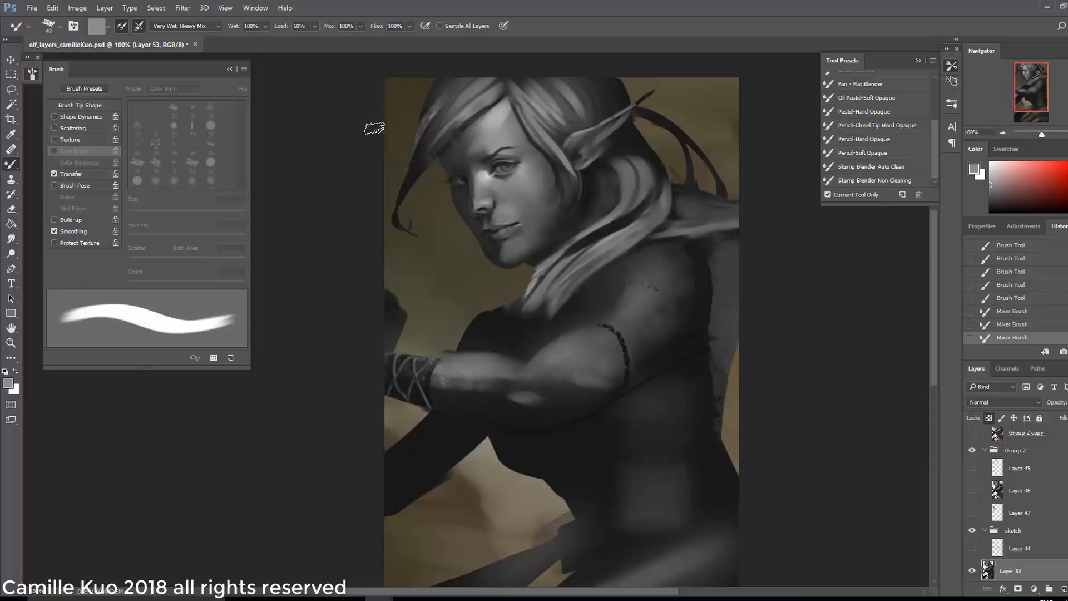
- Switch back to the regular brush, darken the underside of the forearm and sample a tone from the upper arm
key(shift+b)
right_click(532, 356)
double_click(584, 423)
right_click(595, 356)
right_click(638, 356)
mouse_move(473, 412)
mouse_down()
mouse_move(579, 414)
mouse_move(634, 389)
mouse_up()
alt+click(662, 349)
- Set the brush opacity and flow to 100% and lay a first stroke of cloth above the stitched line on the upper arm
right_click(514, 222)
key(0)
click(309, 26)
drag(309, 38, 349, 38)
mouse_move(628, 350)
mouse_down()
mouse_move(650, 325)
mouse_move(635, 343)
mouse_up()
- Sample a tone from the scarf's lower end and paint light cloth folds for the upper-arm band with a smaller brush
alt+click(528, 316)
key(bracketleft)
key(bracketleft)
key(bracketleft)
key(bracketleft)
drag(676, 306, 640, 347)
- Change the brush tip, define the upper rim of the arm band and repaint its stitched lower edge with a sampled tone
right_click(662, 350)
right_click(658, 350)
double_click(692, 378)
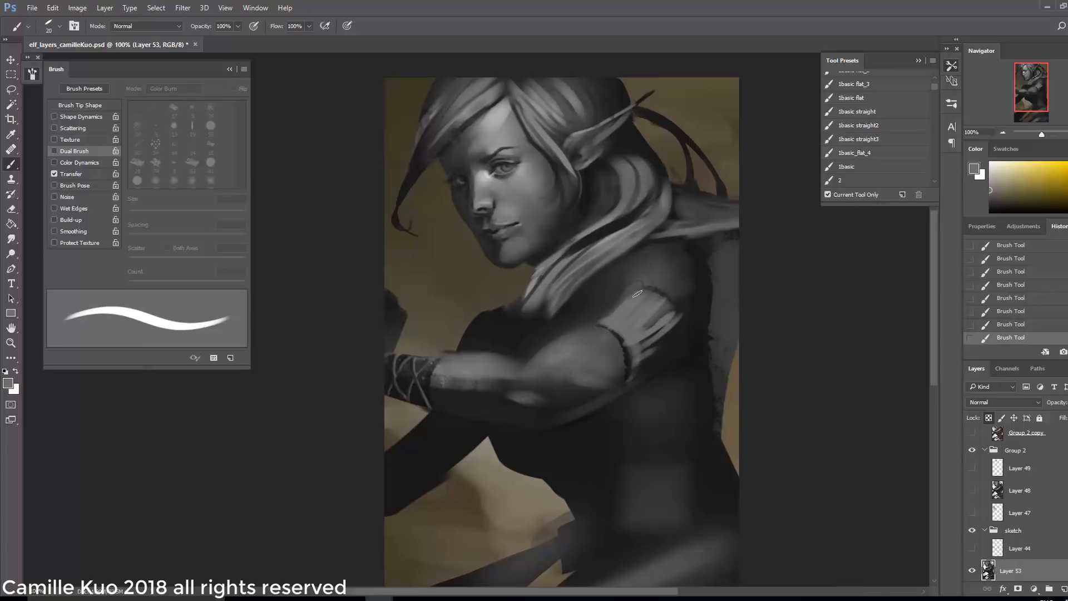
drag(679, 311, 634, 292)
alt+click(632, 348)
drag(619, 331, 633, 364)
- Choose a finer brush tip and refine the folds and rear rim of the upper-arm band
right_click(698, 351)
double_click(715, 494)
right_click(691, 351)
double_click(726, 378)
key(bracketleft)
right_click(682, 333)
drag(658, 319, 679, 305)
- Switch to the Mixer Brush, enlarge it to 94 px and blend the shading along the underside of the forearm
right_click(560, 400)
right_click(657, 378)
right_click(10, 164)
click(42, 203)
key(bracketright)
key(bracketright)
mouse_move(623, 381)
mouse_down()
mouse_move(507, 433)
mouse_move(454, 417)
mouse_up()
right_click(574, 400)
mouse_move(454, 417)
mouse_down()
mouse_move(443, 379)
mouse_move(457, 421)
mouse_move(449, 391)
mouse_up()
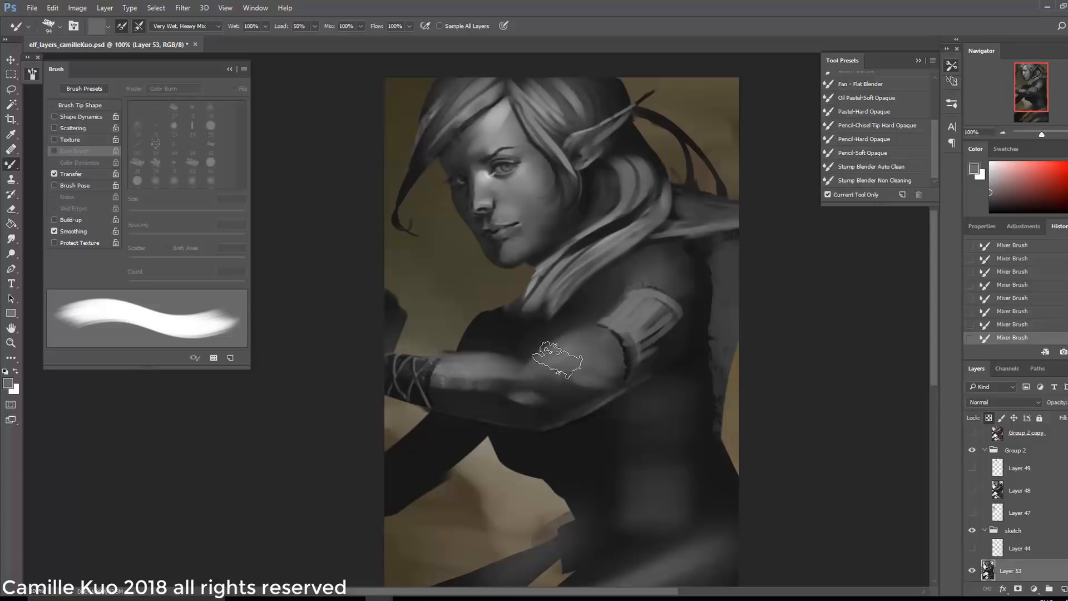
- Rotate and shrink the Mixer Brush tip and soften the lower part of the upper-arm band
right_click(670, 349)
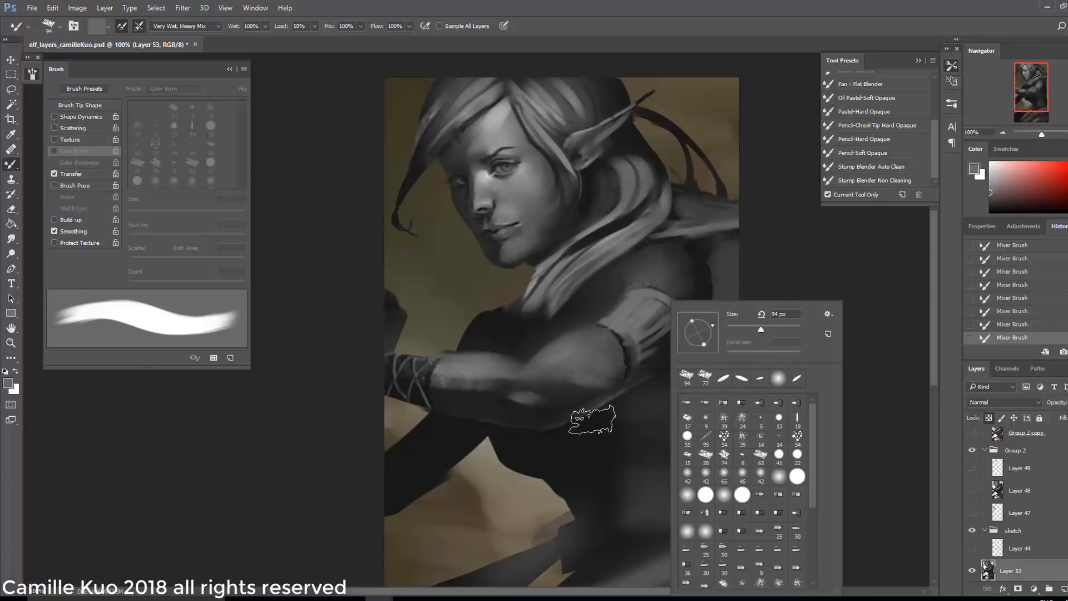
key(Return)
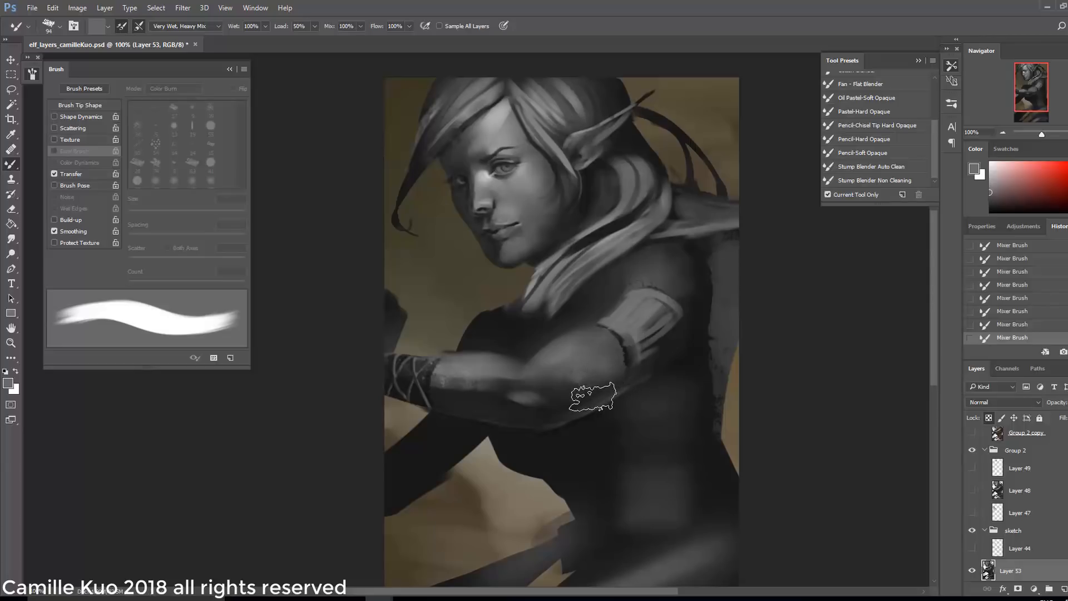
right_click(675, 367)
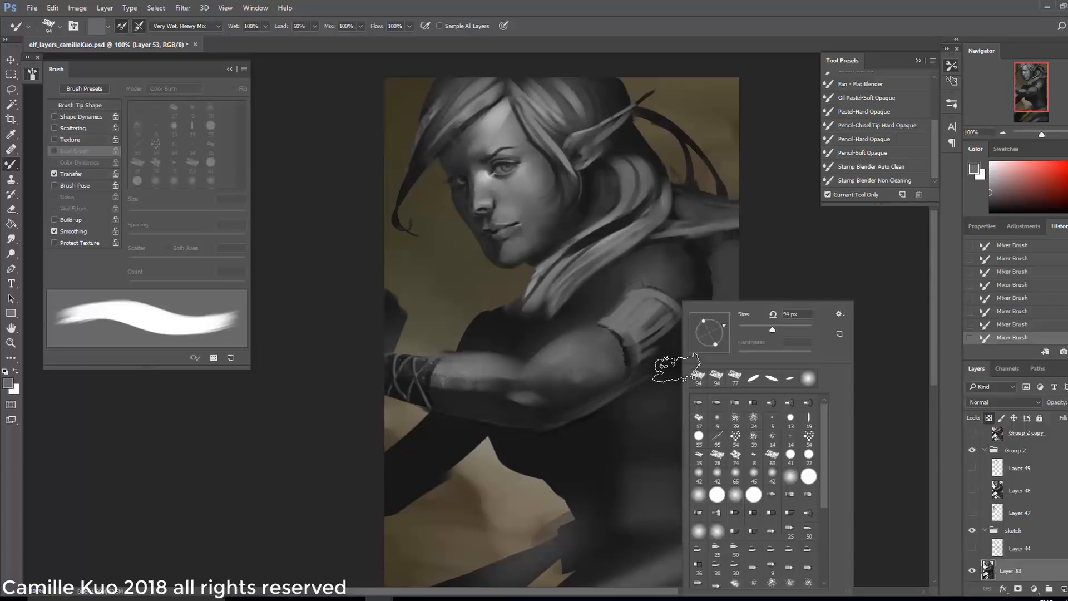
click(720, 348)
click(763, 329)
click(640, 340)
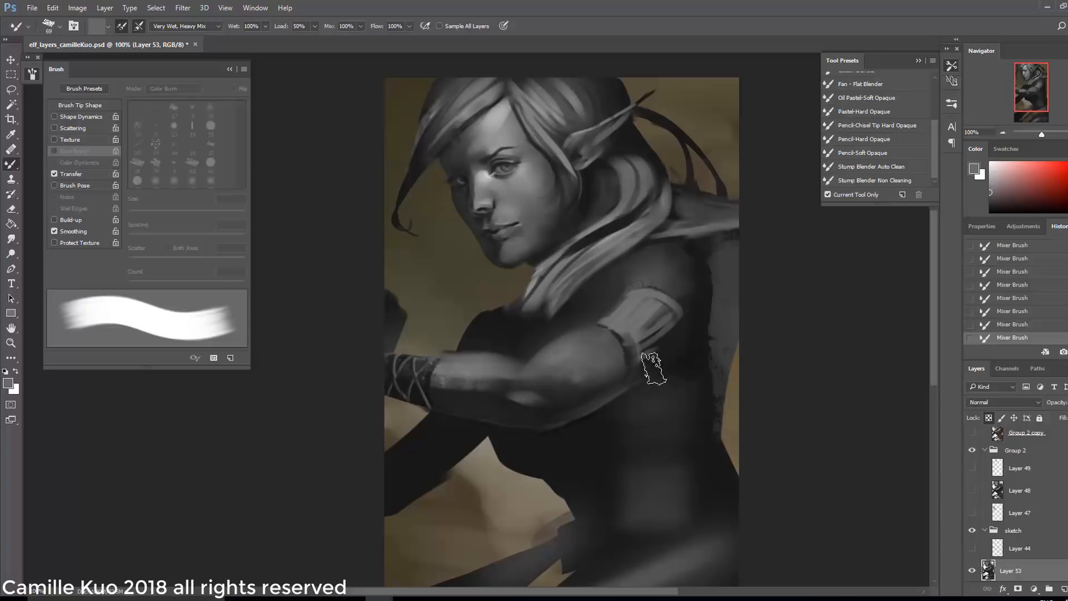
- Readjust the Mixer Brush tip and blend the shadow between the upper arm and the torso
right_click(683, 377)
click(686, 377)
click(656, 362)
right_click(677, 350)
click(657, 364)
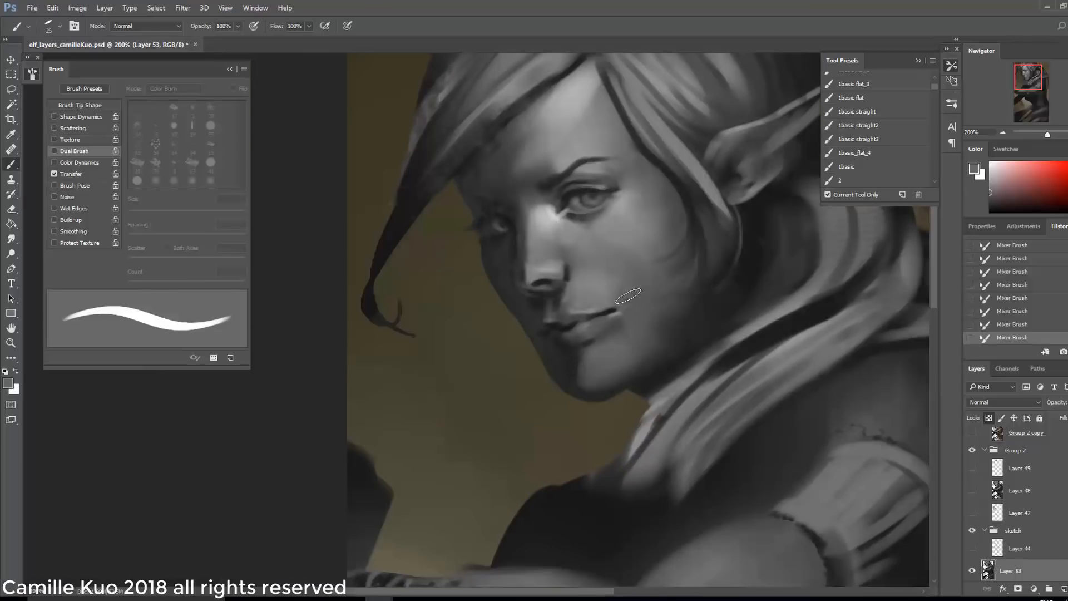
- Sample tones from the face and paint fine details and highlights around the eyes with a small brush tip
right_click(596, 300)
alt+click(548, 217)
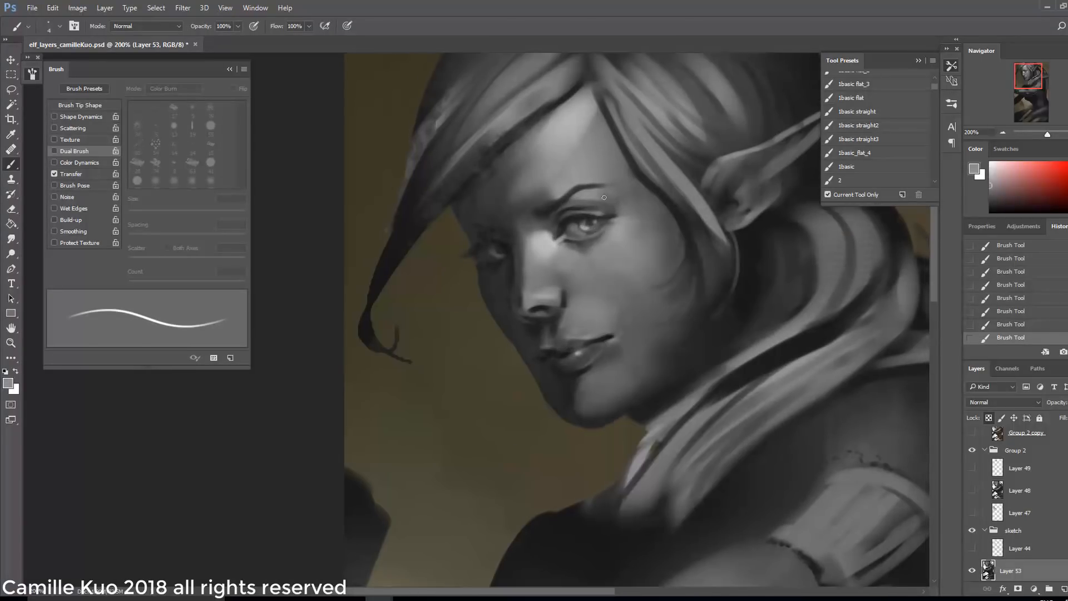
alt+click(494, 243)
right_click(583, 215)
drag(602, 240, 607, 245)
key(Return)
alt+click(579, 209)
right_click(596, 236)
key(Return)
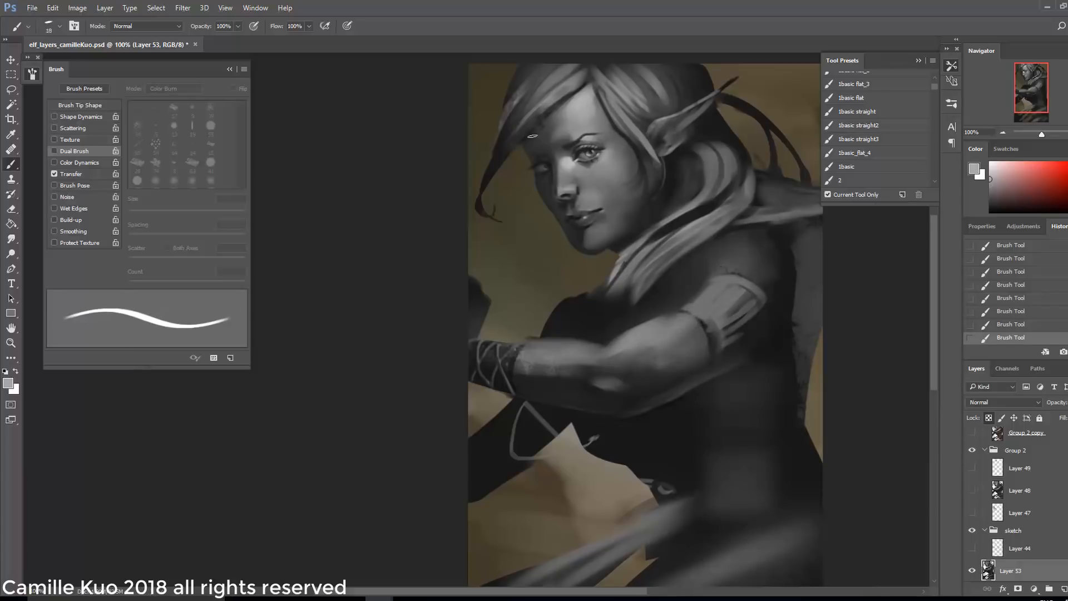
- Alternate between the Mixer Brush and a 23 px textured brush tip to refine the hairline and face shading
alt+click(532, 135)
right_click(11, 164)
click(43, 189)
right_click(643, 299)
double_click(684, 423)
right_click(668, 285)
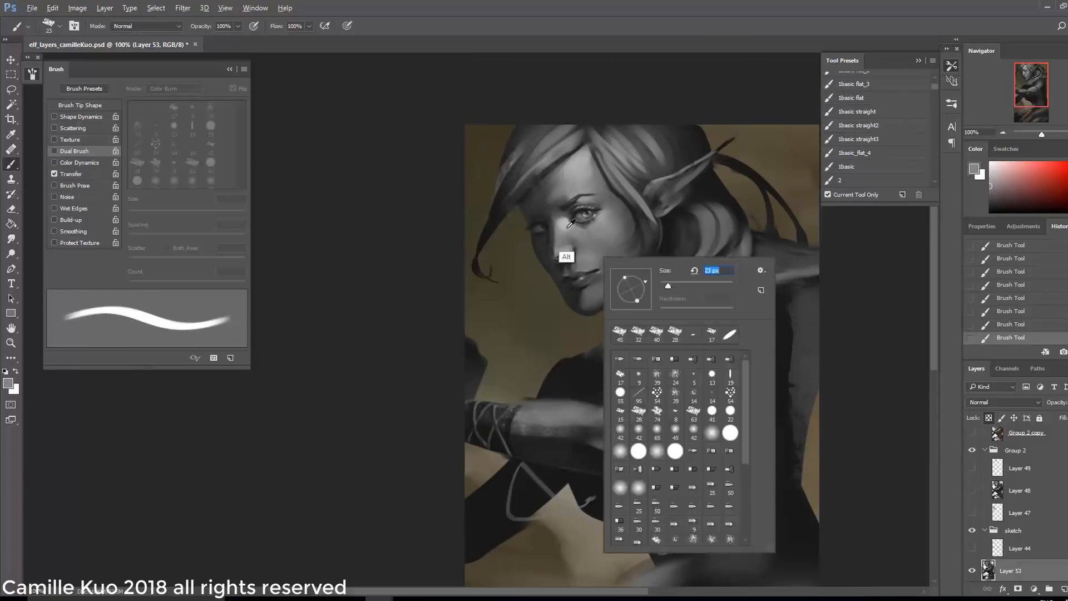
key(Escape)
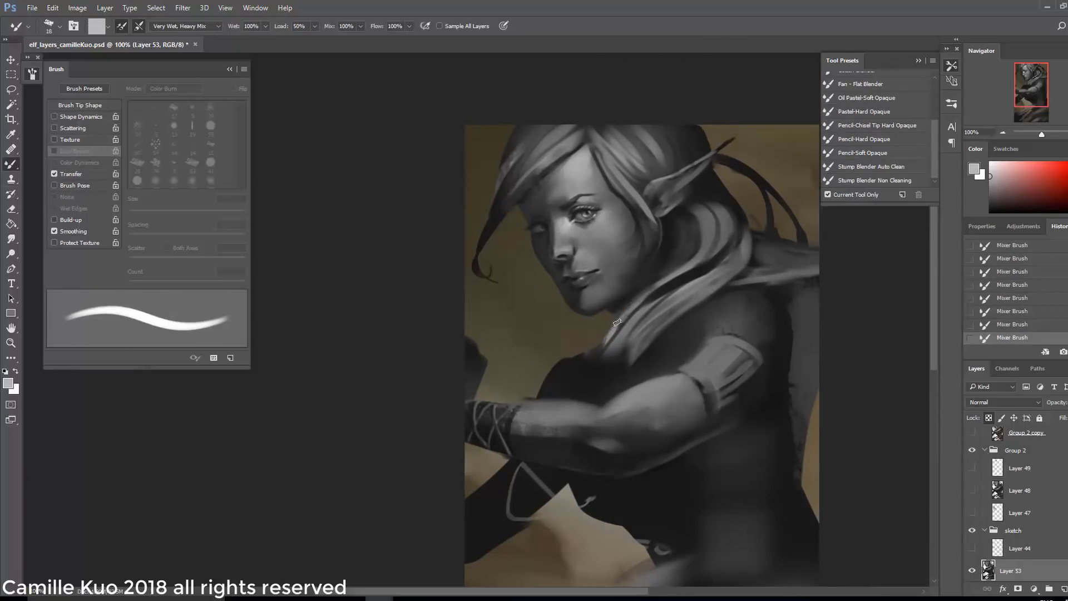
- Sample a dark tone, paint the torso shadow below the arm, undo the surplus strokes and readjust the brush tip
alt+click(548, 342)
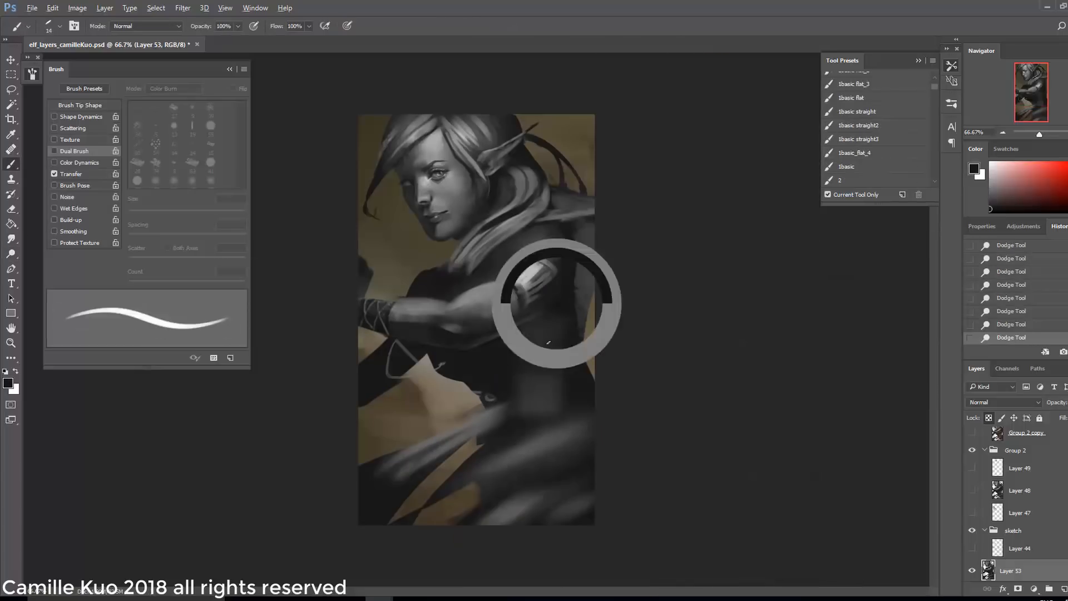
drag(547, 342, 522, 361)
right_click(561, 300)
click(622, 356)
drag(526, 400, 559, 398)
key(ctrl+alt+z)
right_click(551, 173)
click(641, 202)
key(Return)
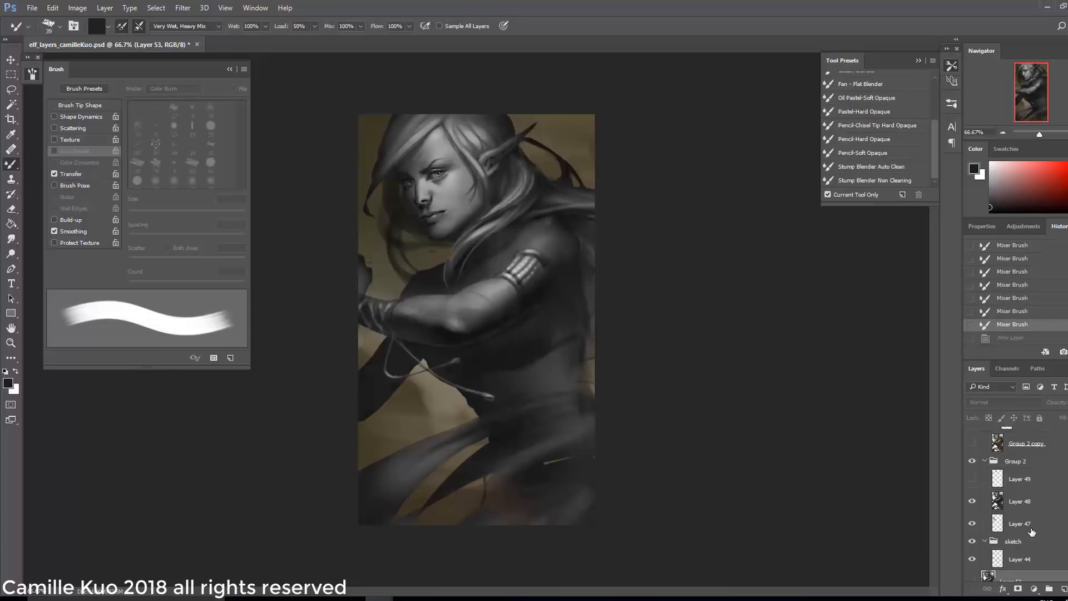
- Examine Layers 47, 48 and 49 in Group 2, toggling Layer 48 and temporarily outlining the eye area with the Lasso
click(1023, 527)
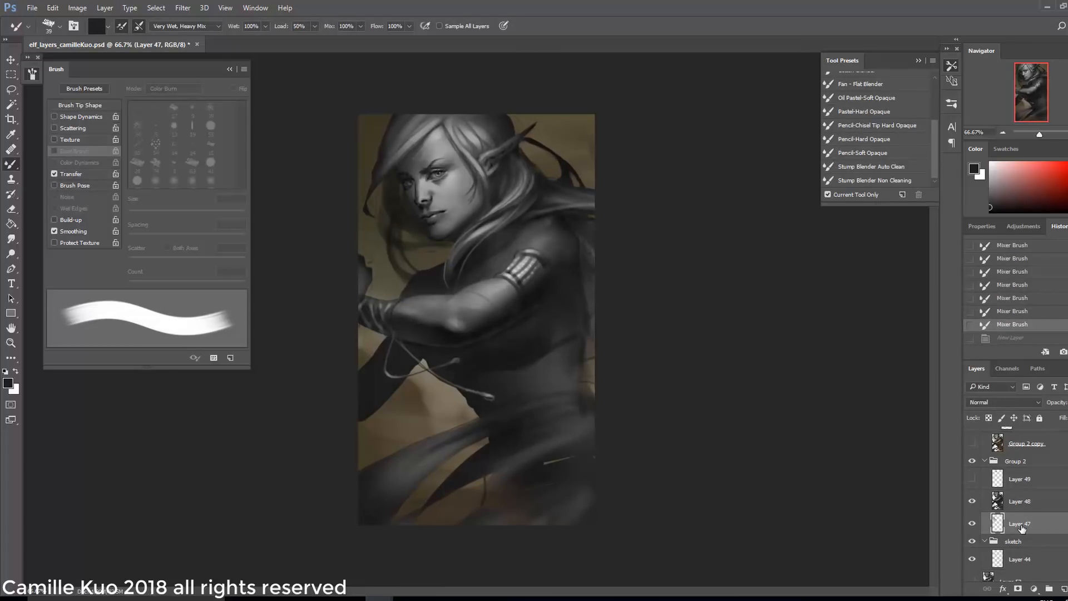
click(1014, 505)
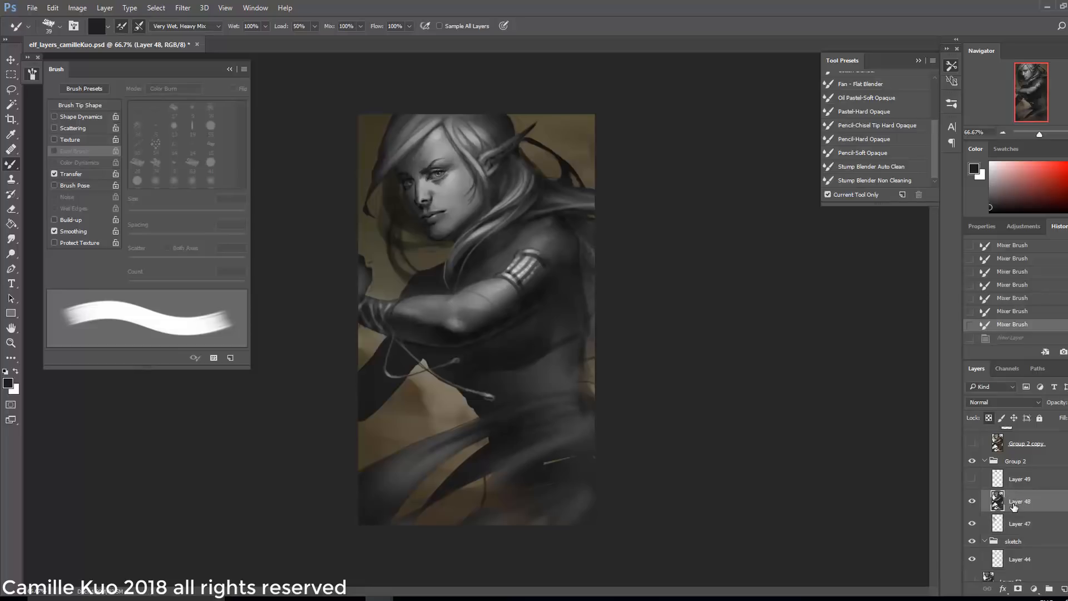
click(973, 504)
click(972, 504)
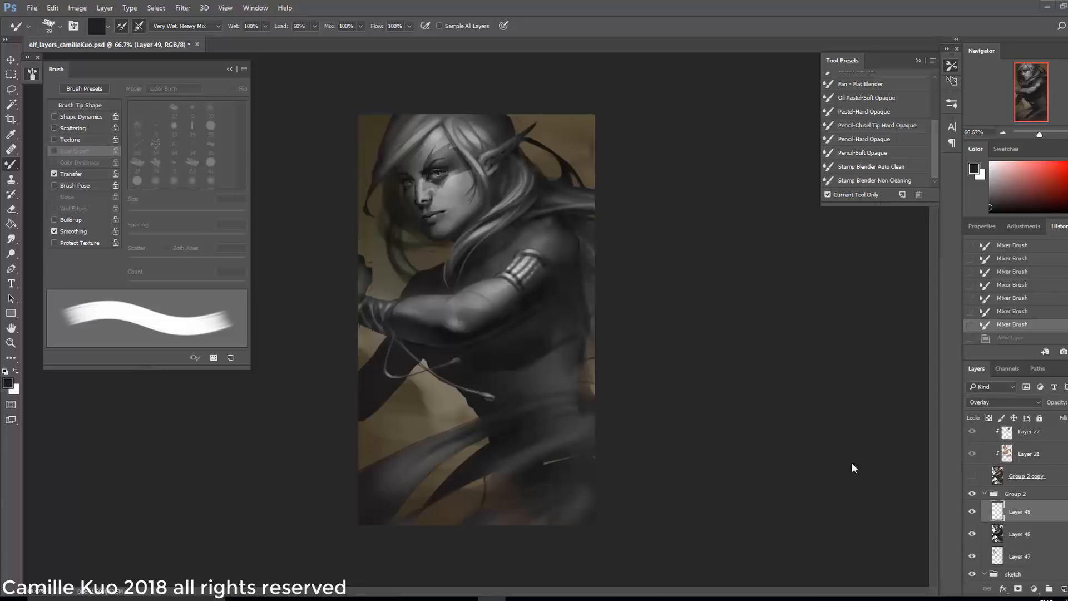
click(13, 91)
mouse_move(425, 192)
mouse_down()
mouse_move(453, 146)
mouse_move(477, 172)
mouse_up()
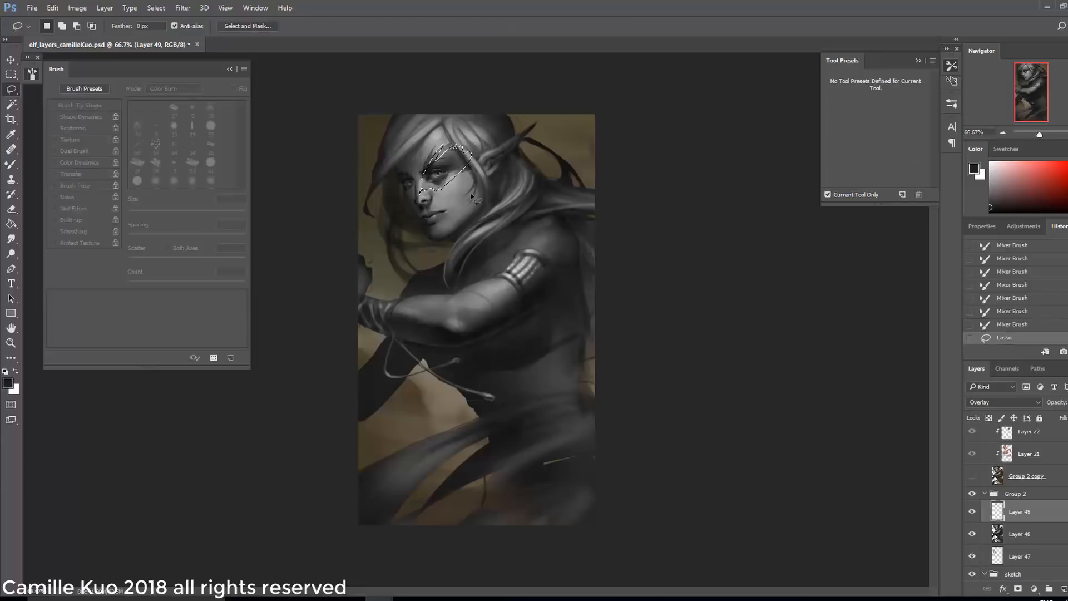
key(ctrl+d)
- Duplicate Group 2, merge the copy into a single layer and lock its transparent pixels
click(995, 492)
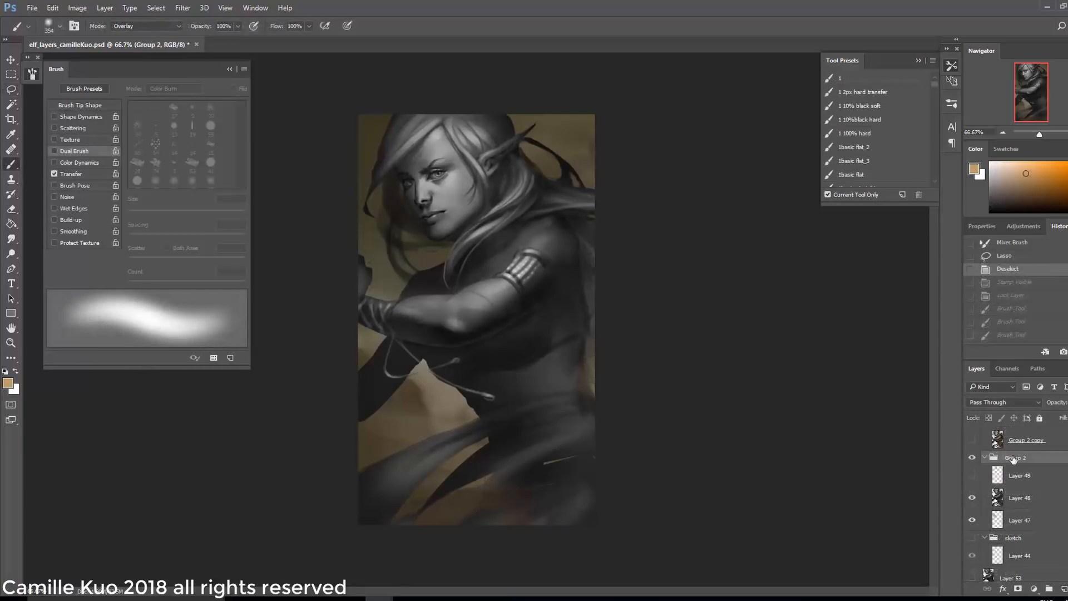
right_click(1012, 458)
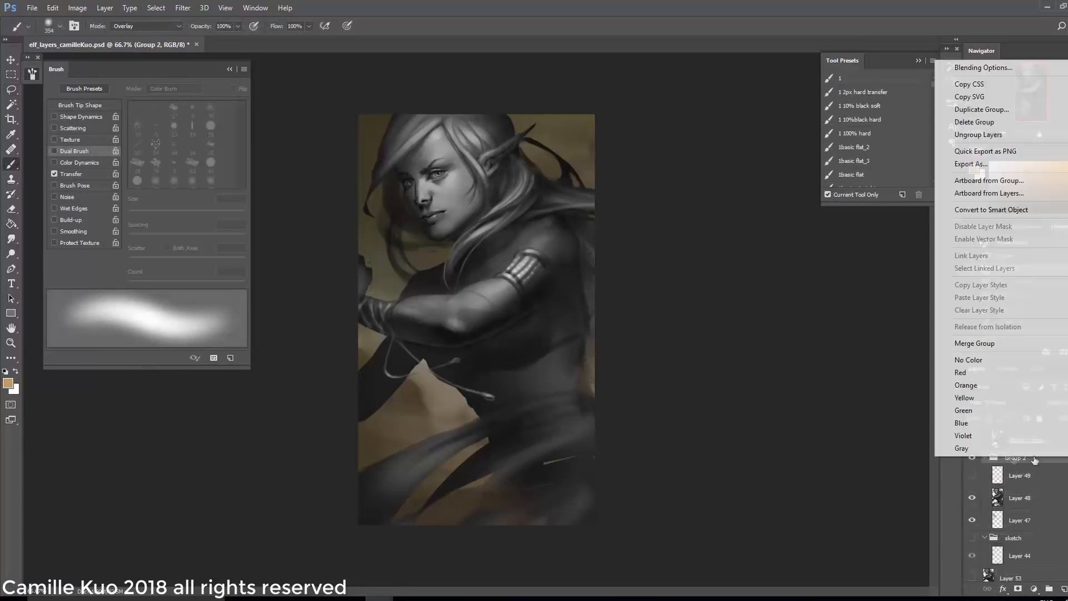
click(1009, 109)
key(Return)
key(ctrl+e)
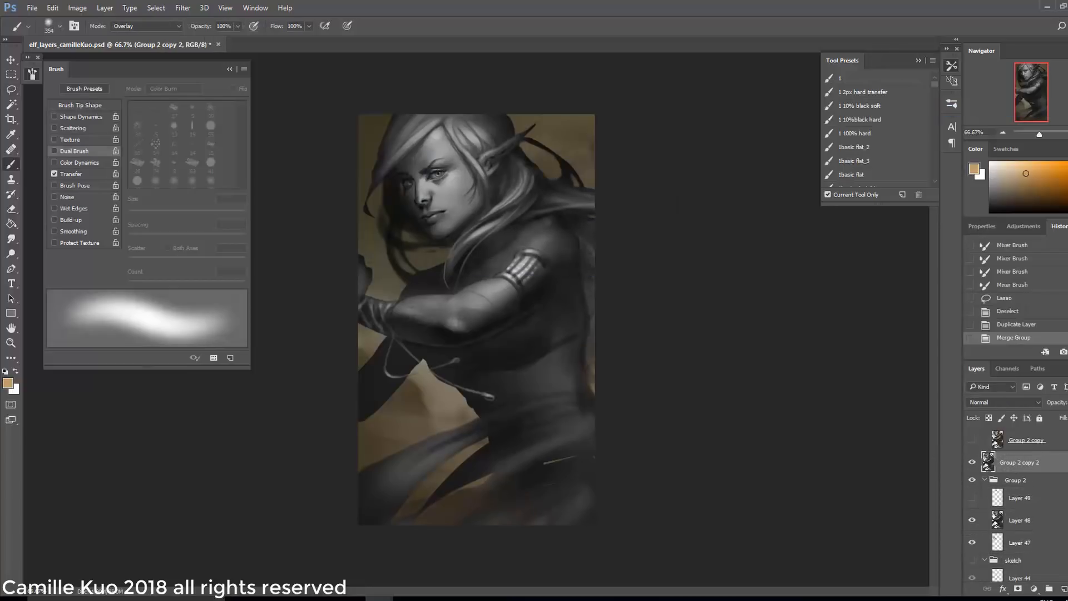
key(/)
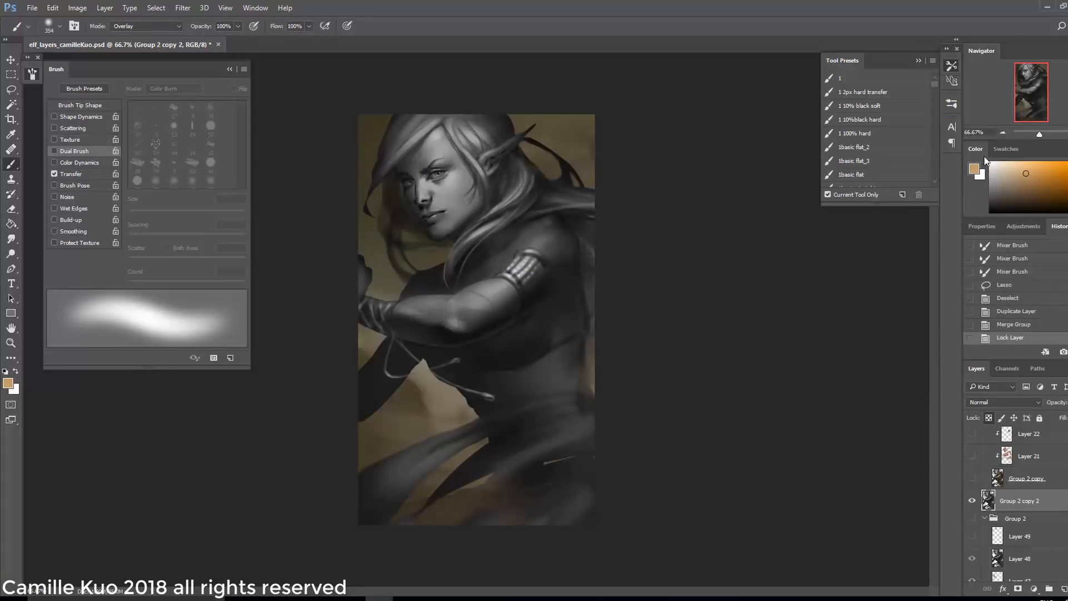
- Glaze the hair beside the ear with light orange in Overlay mode and reduce the soft brush to 202 px
drag(481, 170, 505, 145)
mouse_move(505, 146)
mouse_down()
mouse_move(505, 201)
mouse_move(484, 186)
mouse_up()
right_click(512, 182)
mouse_move(462, 178)
mouse_down()
mouse_move(453, 167)
mouse_move(531, 204)
mouse_up()
click(615, 212)
- Pick a darker orange and glaze the torso cloth, the skirt drapery and the crown of the hair
click(1038, 188)
drag(528, 317, 462, 339)
drag(444, 450, 381, 488)
drag(500, 451, 573, 445)
drag(428, 114, 514, 128)
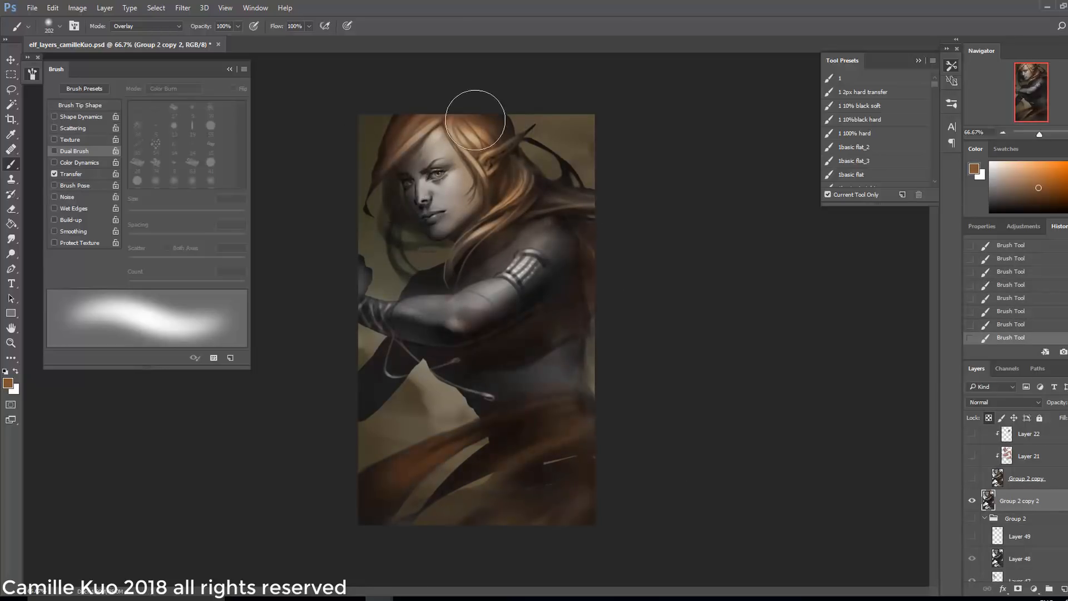
- Shift the hue, pick a new brush colour and glaze it over the hair behind the ear and shoulder
key(ctrl+Tab)
click(474, 185)
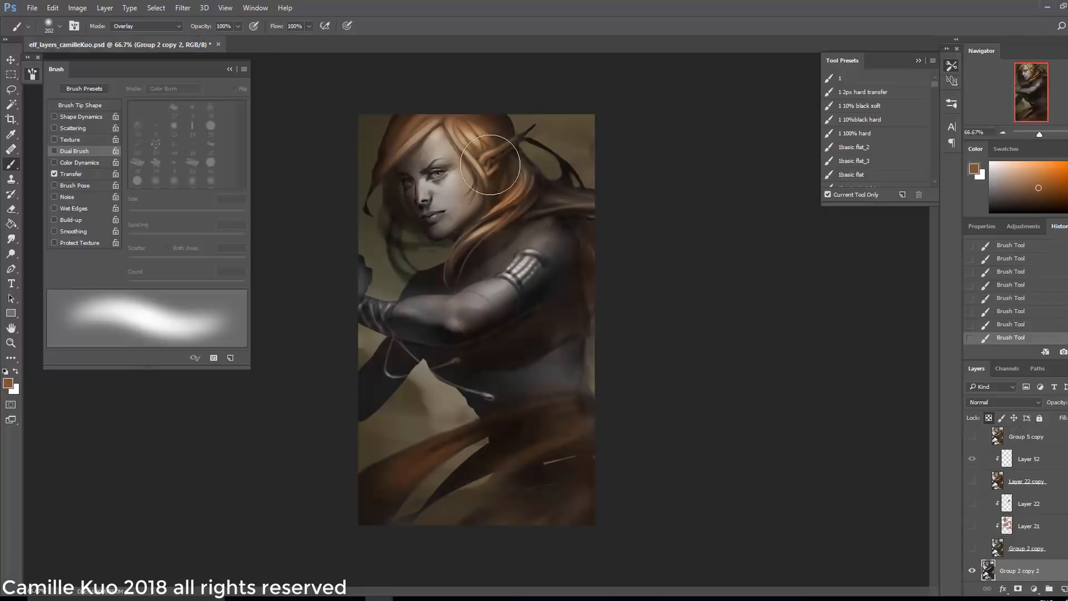
click(1067, 206)
click(1067, 207)
click(1020, 180)
mouse_move(495, 174)
mouse_down()
mouse_move(434, 142)
mouse_move(515, 201)
mouse_move(637, 217)
mouse_up()
- Resize the soft brush and intensify the orange on the torso cloth and the skirt drapery
alt+right_click(515, 201)
drag(451, 358, 543, 323)
drag(399, 468, 536, 442)
right_click(509, 437)
key(Escape)
- Pick a pale peach, undo the first broad stroke and brighten the hair above the ear with a narrower brush tip
click(1014, 165)
mouse_move(451, 134)
mouse_down()
mouse_move(503, 206)
mouse_move(495, 189)
mouse_up()
key(ctrl+z)
right_click(475, 171)
click(582, 248)
drag(457, 134, 490, 158)
- Resize the narrow brush tip to 32 px and add brighter highlights to the hair strands
right_click(498, 154)
drag(578, 181, 564, 182)
key(Return)
drag(470, 123, 485, 142)
key(shift+Left)
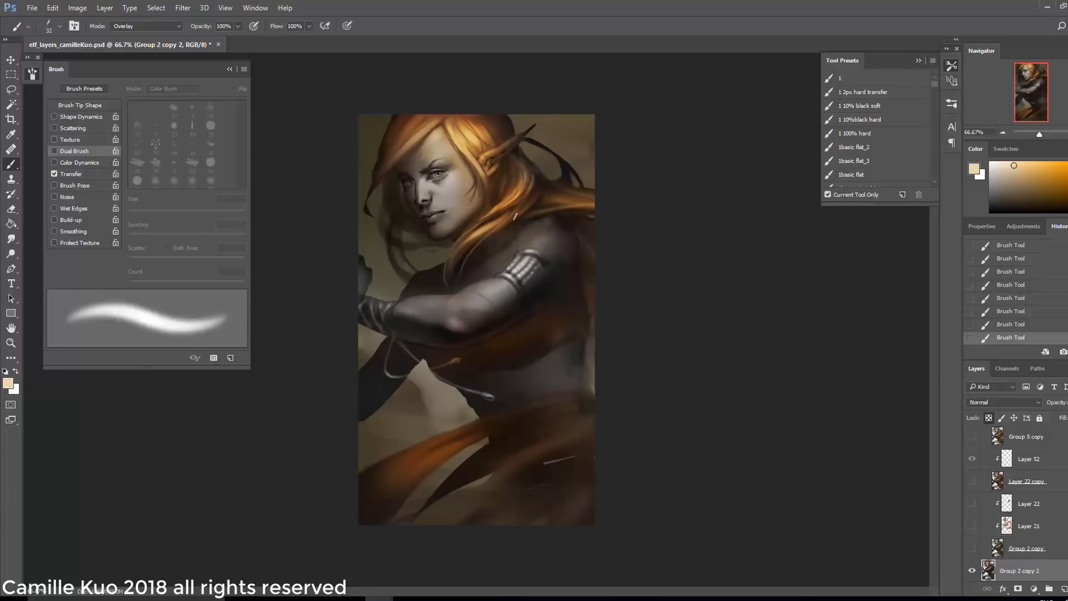
- Shift the brush hue to yellow, enlarge the tip to 92 px and glaze the crown of the hair
click(1067, 203)
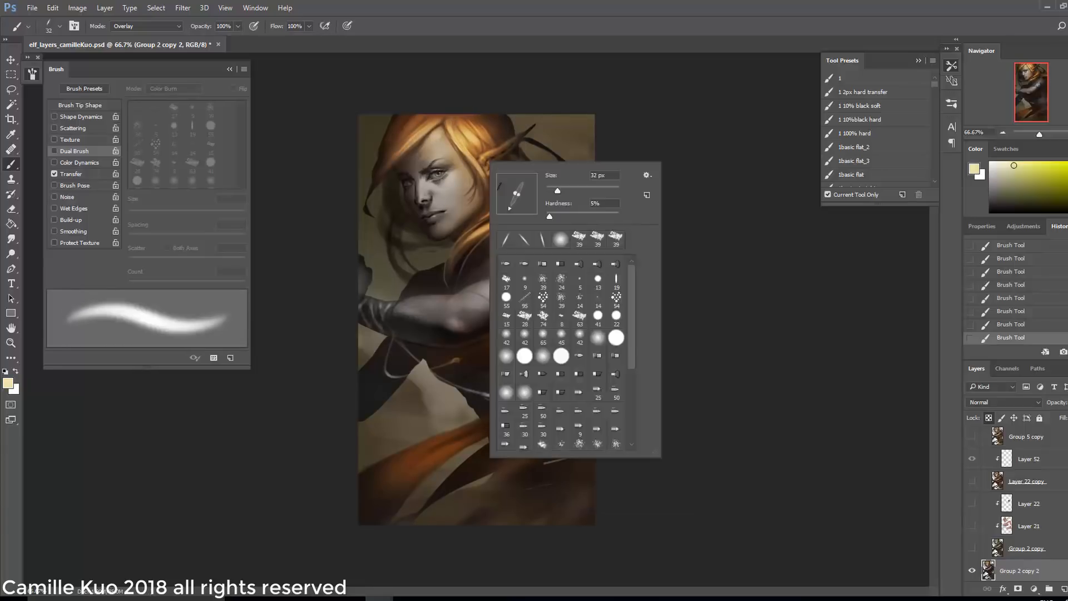
right_click(489, 160)
click(569, 182)
key(Return)
- Pick a muted green, enlarge the brush to 102 px and tone down the hair around the ear
click(1015, 187)
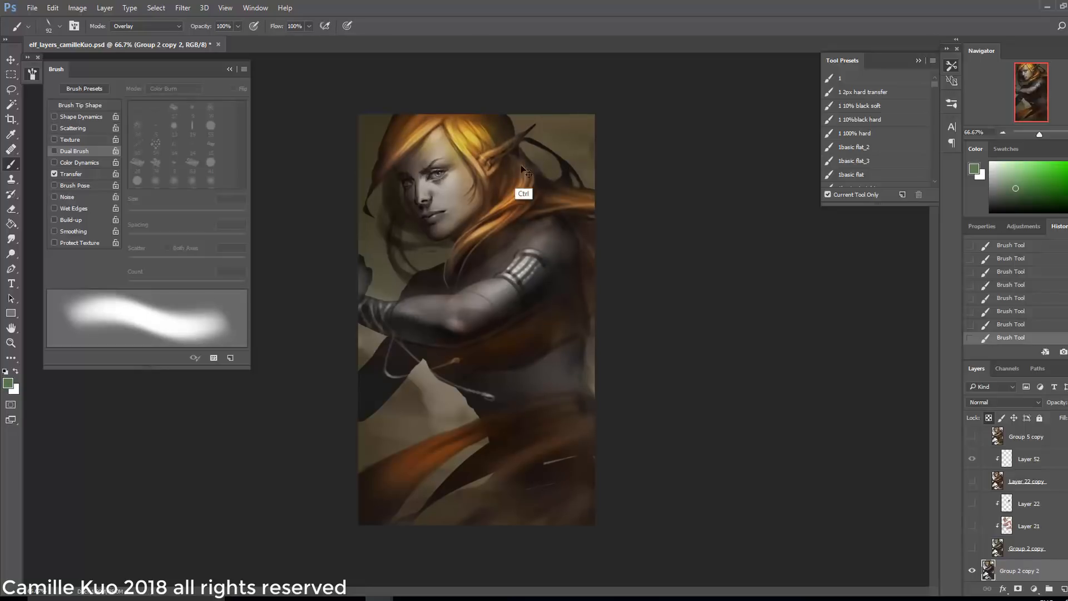
right_click(503, 171)
key(Return)
key(bracketright)
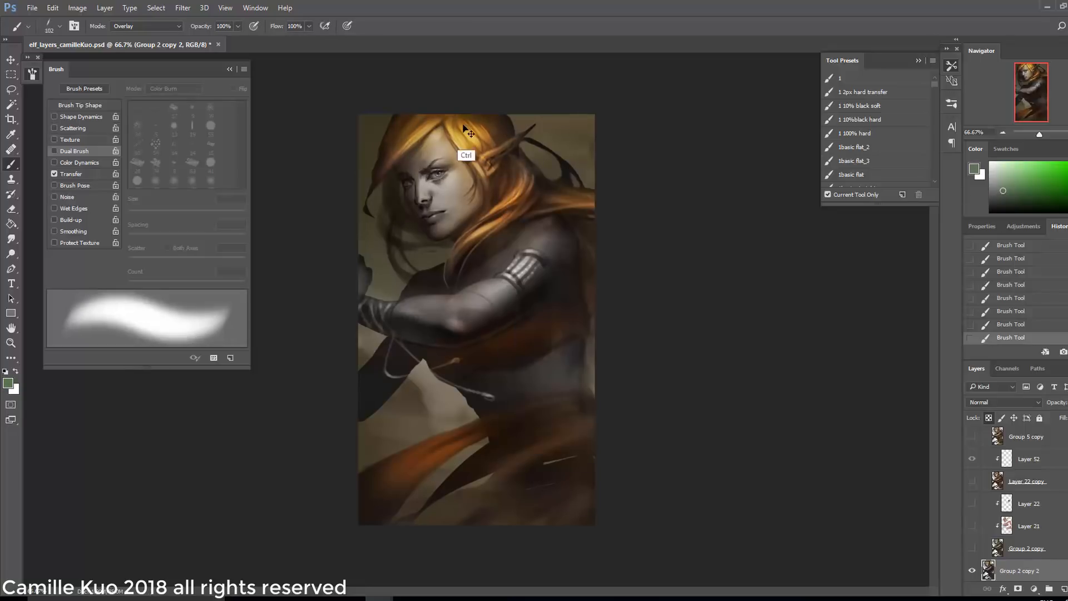
- Return the hue to orange and tint the loose strands beside the face using tones sampled from the painting
click(1067, 205)
alt+click(428, 122)
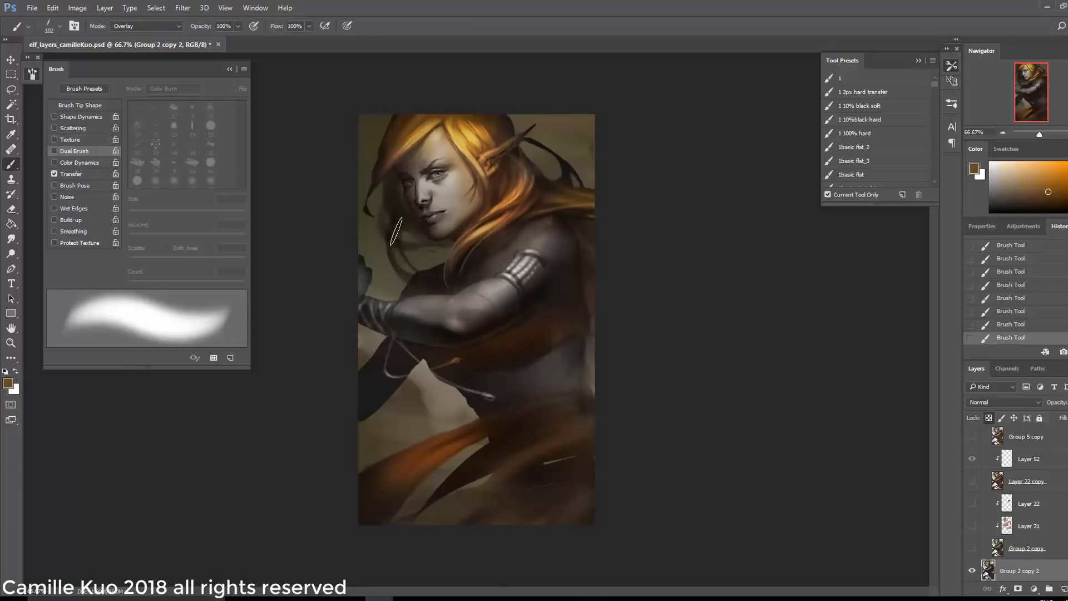
alt+click(393, 234)
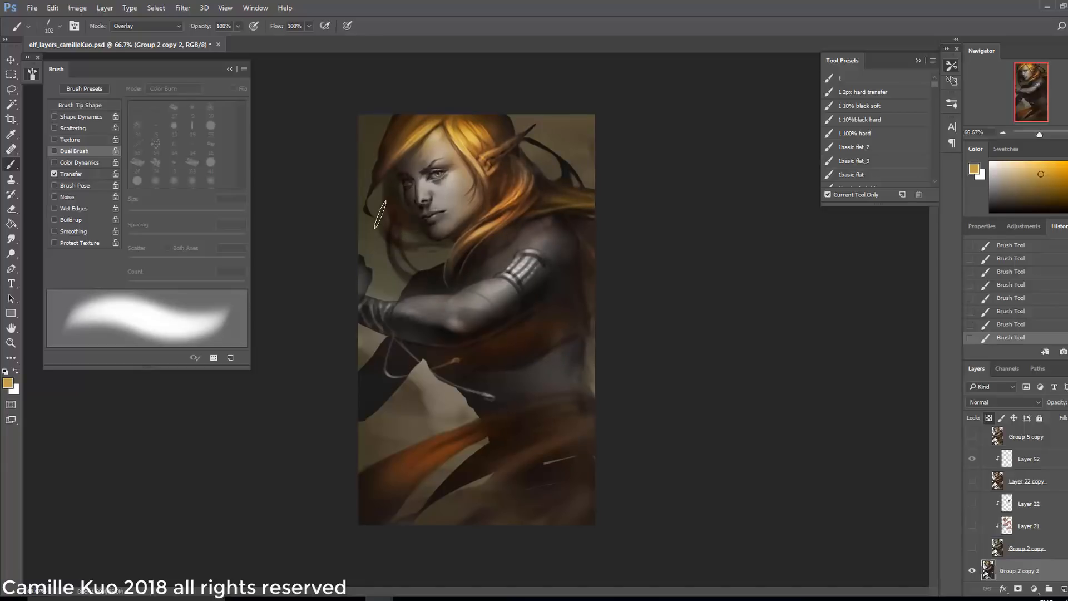
- Undo the last glaze, shift the hue to yellow and tint the upper-arm band and wrist wraps, adjusting the tip to 39 px
right_click(512, 211)
drag(574, 225, 583, 222)
key(Return)
key(ctrl+z)
click(1067, 205)
drag(512, 269, 531, 286)
drag(378, 307, 396, 315)
right_click(539, 256)
key(Return)
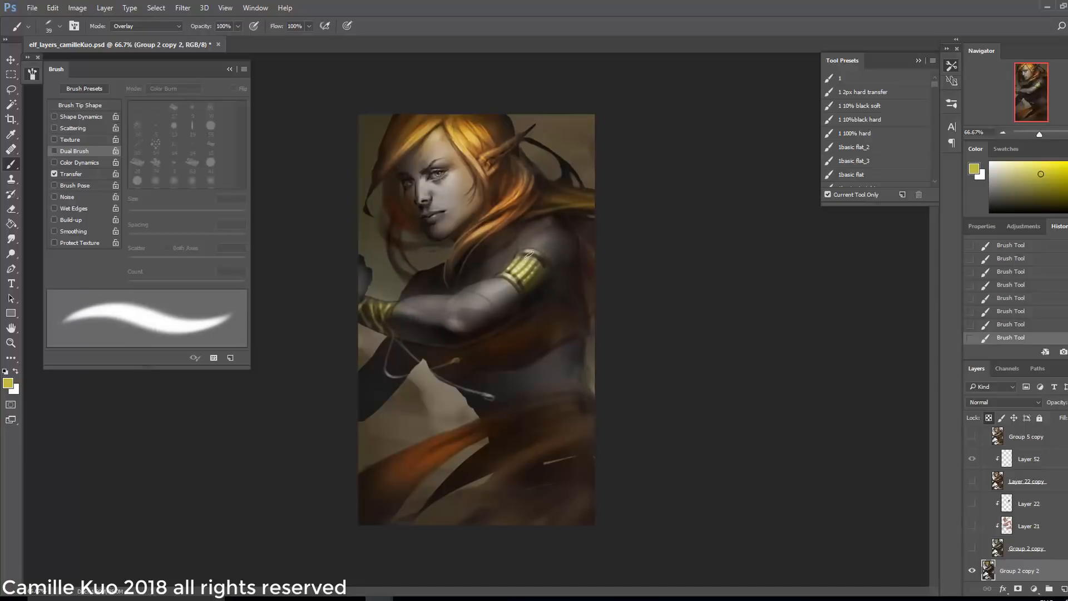
- Switch to a larger brush tip, undo the trial stroke at the waist and glaze yellow over the lower skirt drapery
right_click(551, 364)
click(702, 378)
key(Return)
key(bracketright)
key(bracketright)
key(bracketright)
drag(561, 392, 528, 420)
key(ctrl+z)
drag(590, 479, 514, 517)
- Set the brush blending mode to Color, choose a soft 149 px tip and sample a tone from the forehead
click(177, 25)
click(141, 255)
right_click(502, 158)
click(606, 187)
click(781, 193)
alt+click(422, 153)
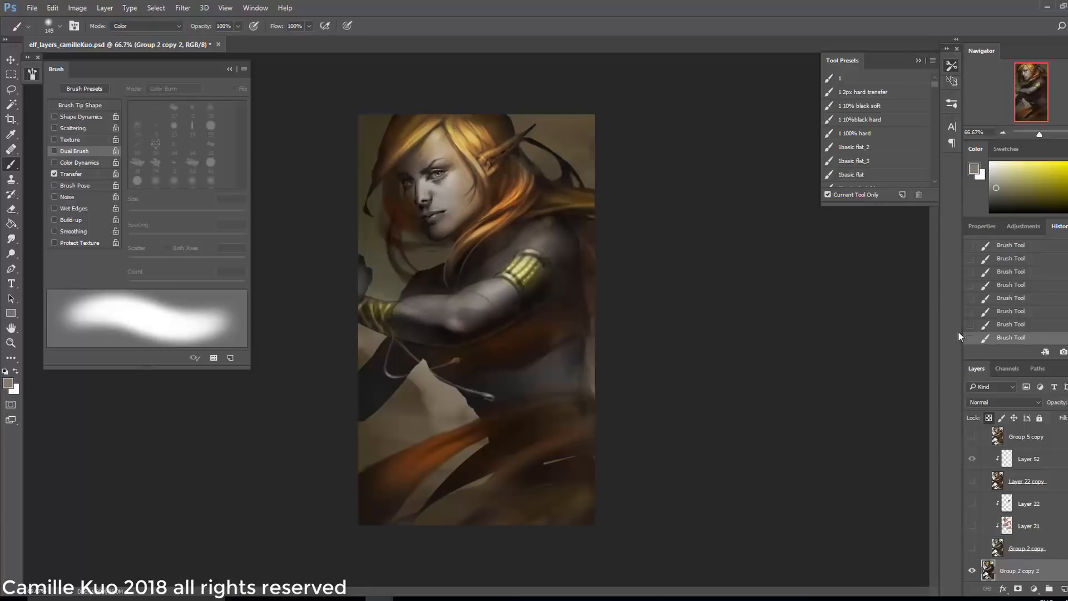
- Step back two strokes and forward again to compare the colour tint
key(ctrl+alt+z)
key(ctrl+alt+z)
key(ctrl+shift+z)
key(ctrl+shift+z)
- Pick a muted green and tint the crown of the hair in Color mode, then sample another tone from the painting
click(1010, 188)
click(1067, 197)
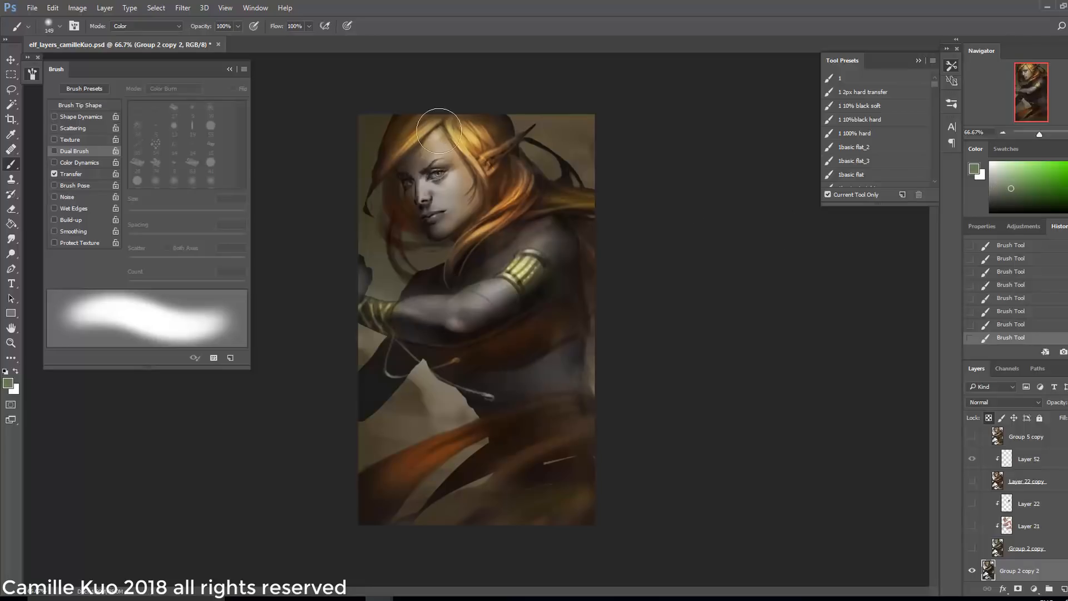
click(1001, 189)
alt+click(484, 259)
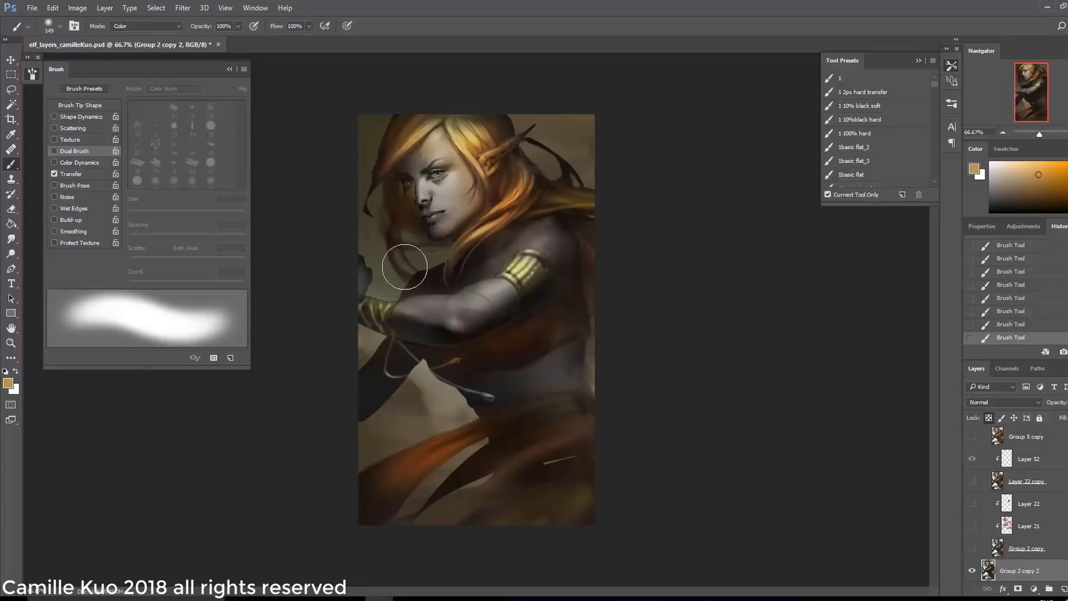
- Tint the hair over the shoulder yellow-green, switch the brush to Overlay mode and glaze along the lower strands
alt+click(541, 207)
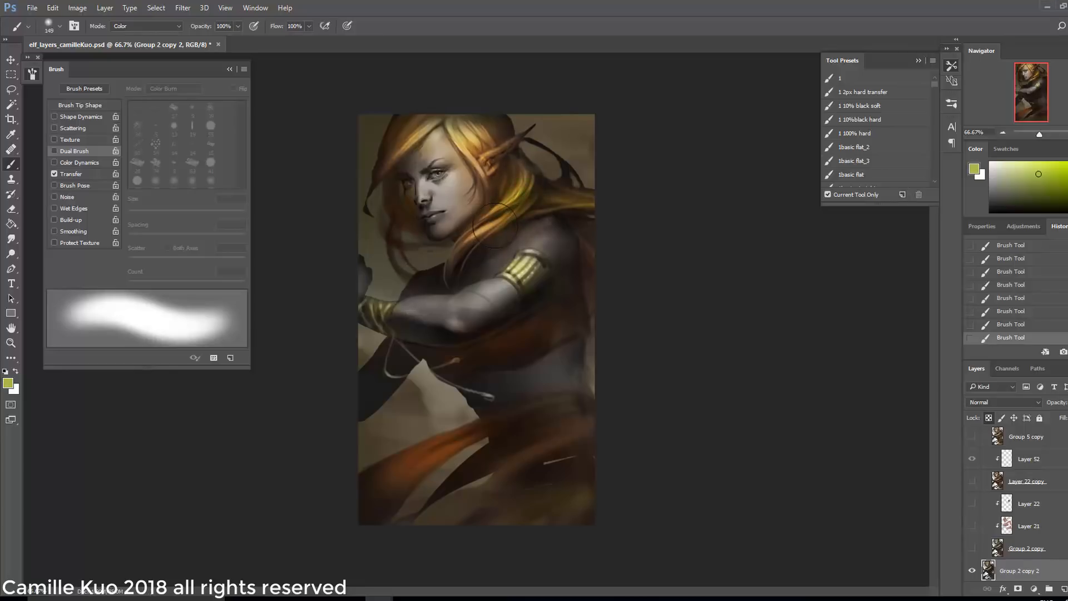
click(146, 25)
click(128, 152)
drag(497, 199, 457, 234)
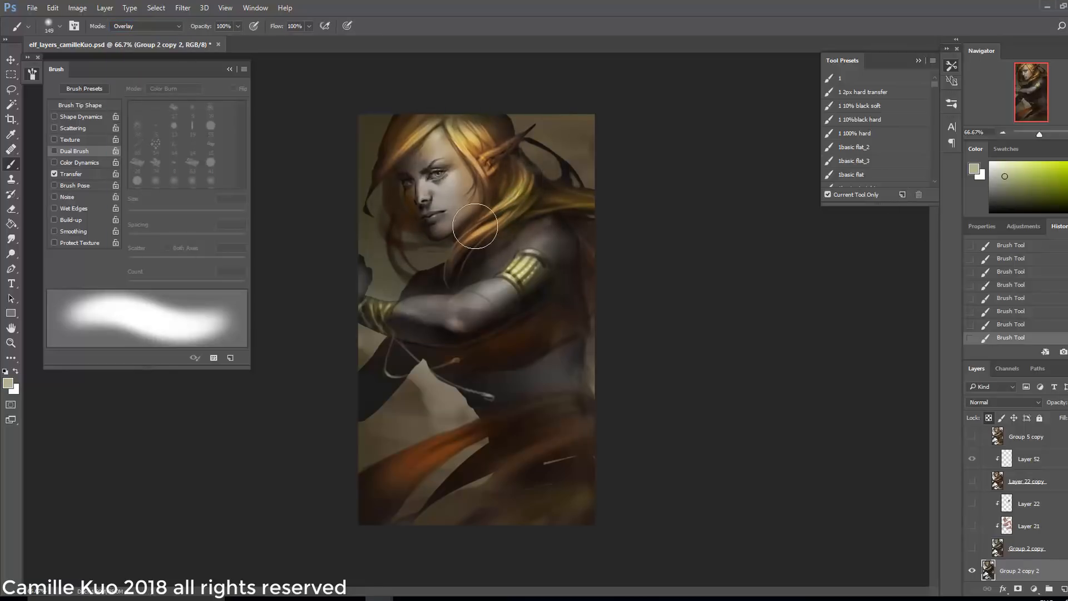
- Sample a pale tone from the forearm and enlarge the soft brush to 275 px
scroll(1018, 500, down, 1)
alt+click(522, 337)
mouse_move(376, 394)
alt+mouse_down()
mouse_move(358, 377)
mouse_move(458, 280)
alt+mouse_up()
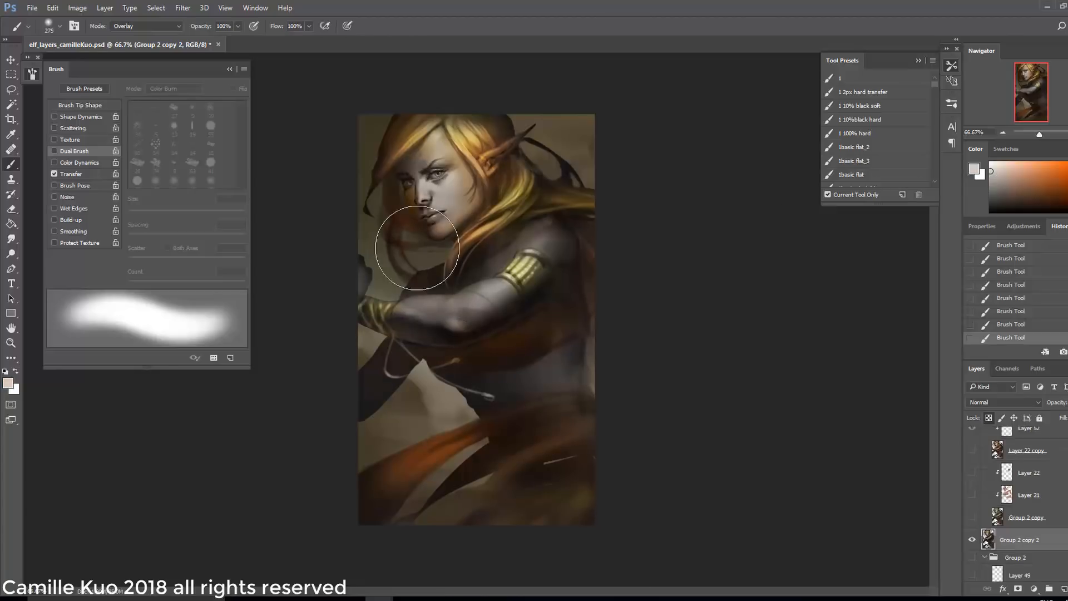
- Set the brush blending mode to Color, sample a tone from the face and shrink the tip to 32 px
click(146, 27)
click(128, 266)
alt+click(433, 213)
key(bracketleft)
key(bracketleft)
key(bracketleft)
key(bracketleft)
key(bracketleft)
key(bracketleft)
key(bracketleft)
key(bracketleft)
key(bracketleft)
key(bracketleft)
key(bracketleft)
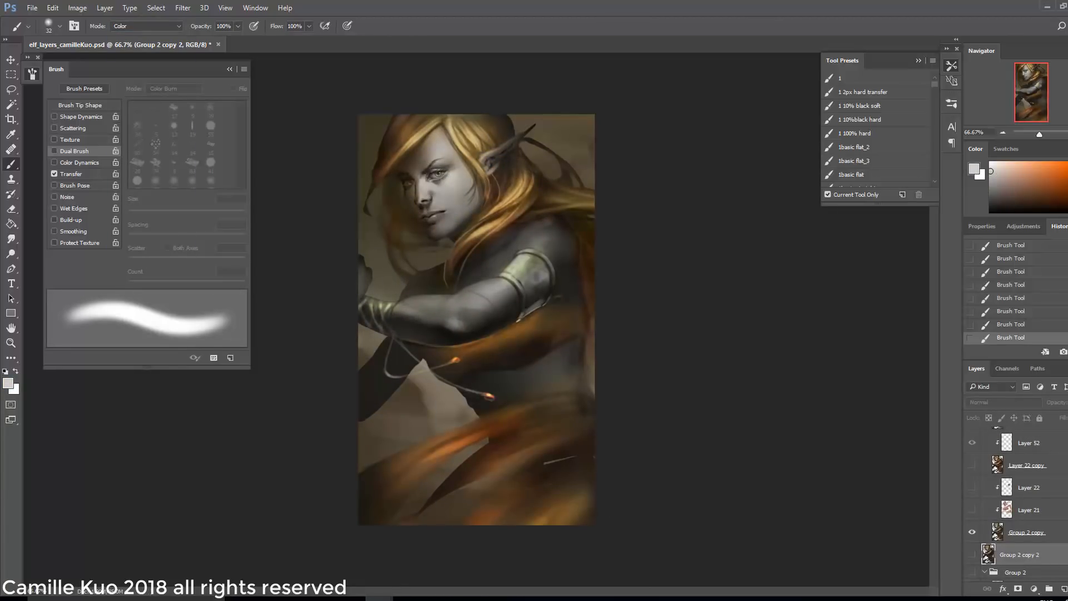
- Show the clipped skin-colour layer, Layer 21, and change its blending mode to Normal
click(972, 510)
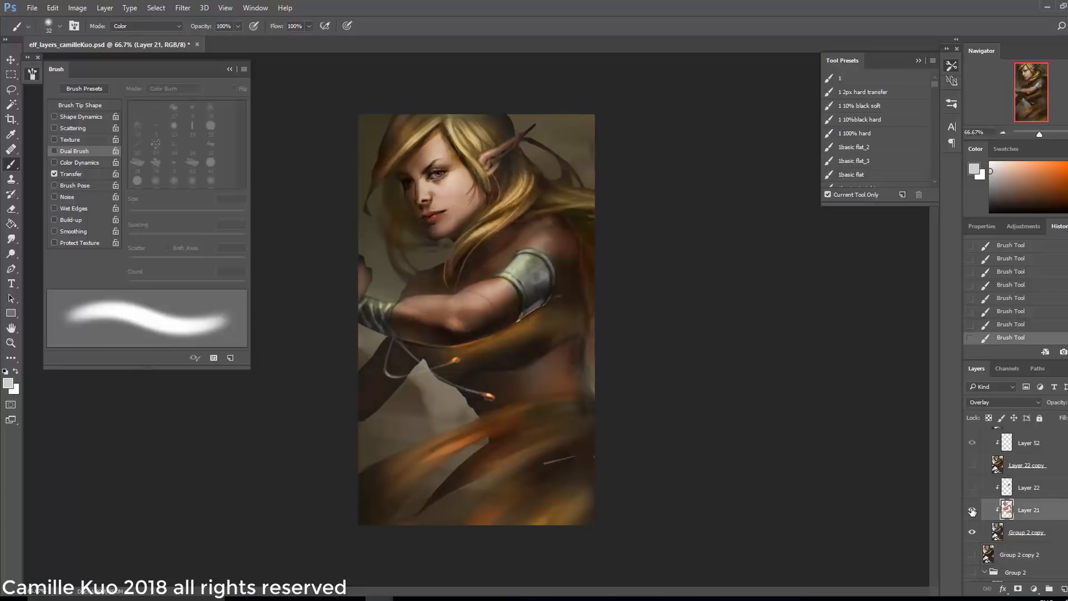
click(1037, 402)
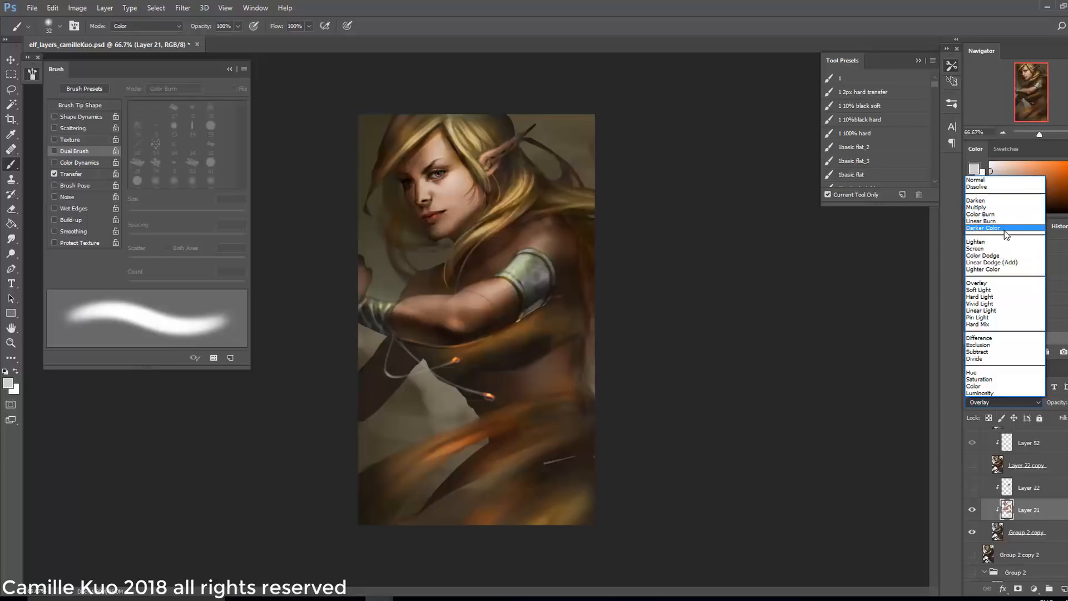
click(974, 180)
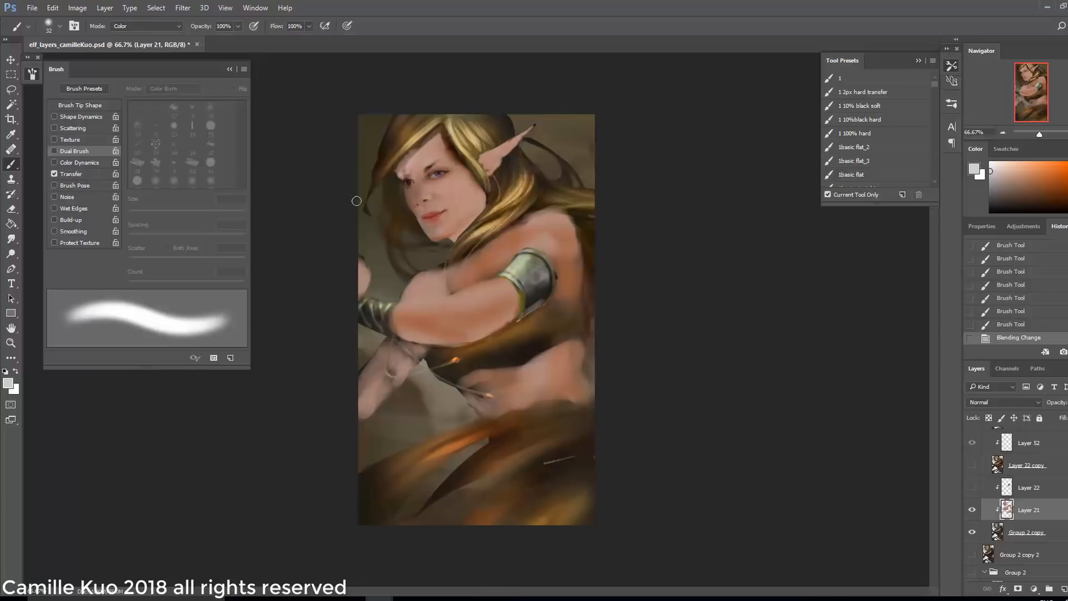
- Sample skin tones from the cheek and enlarge the soft brush to 84 px
key(alt)
alt+click(456, 191)
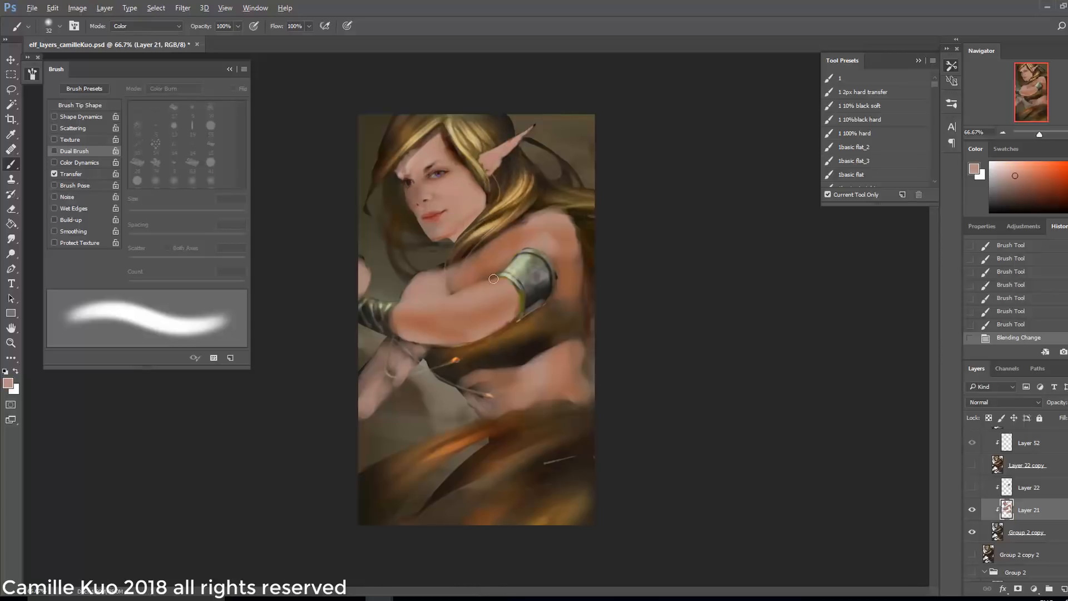
right_click(460, 213)
alt+click(457, 191)
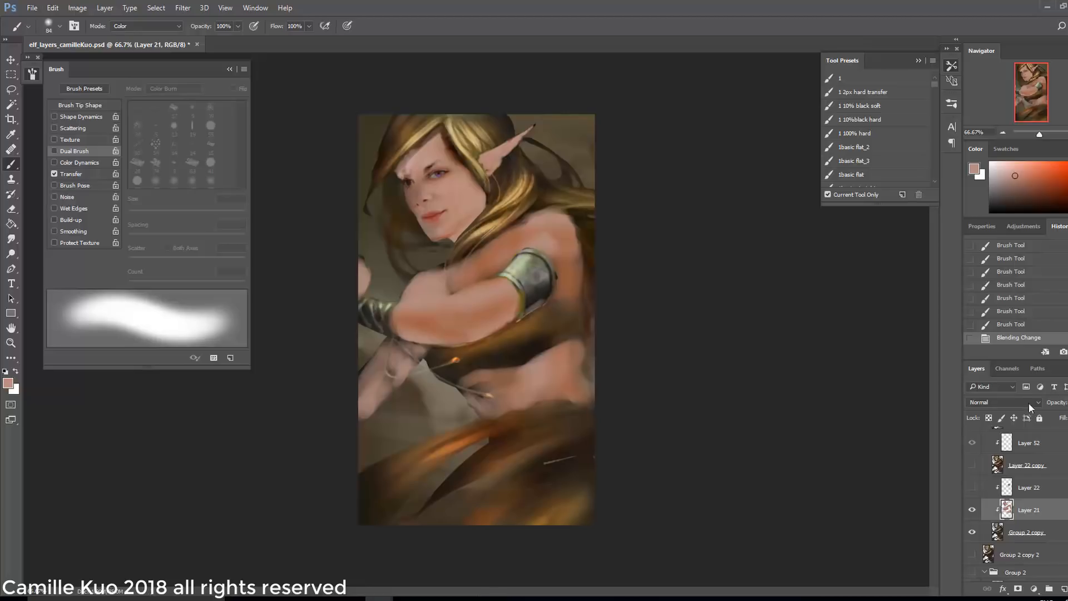
- Set the blending mode of the skin-colour layer, Layer 21, to Overlay
click(1004, 402)
click(1004, 287)
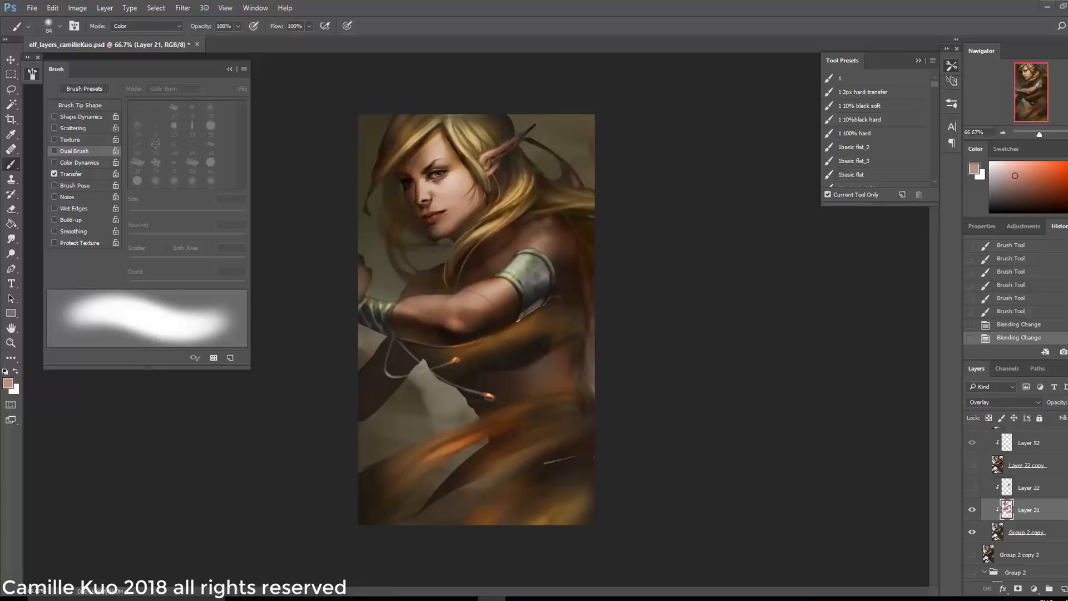
key(ctrl+z)
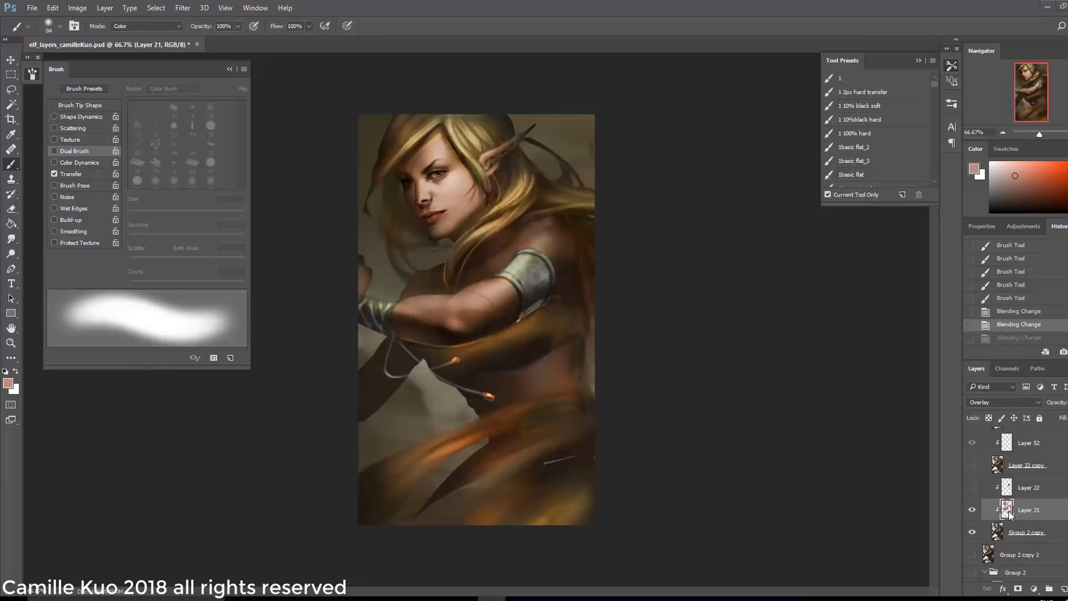
- Try the Color blending mode on Layer 21 and return the layer to Overlay
click(1025, 400)
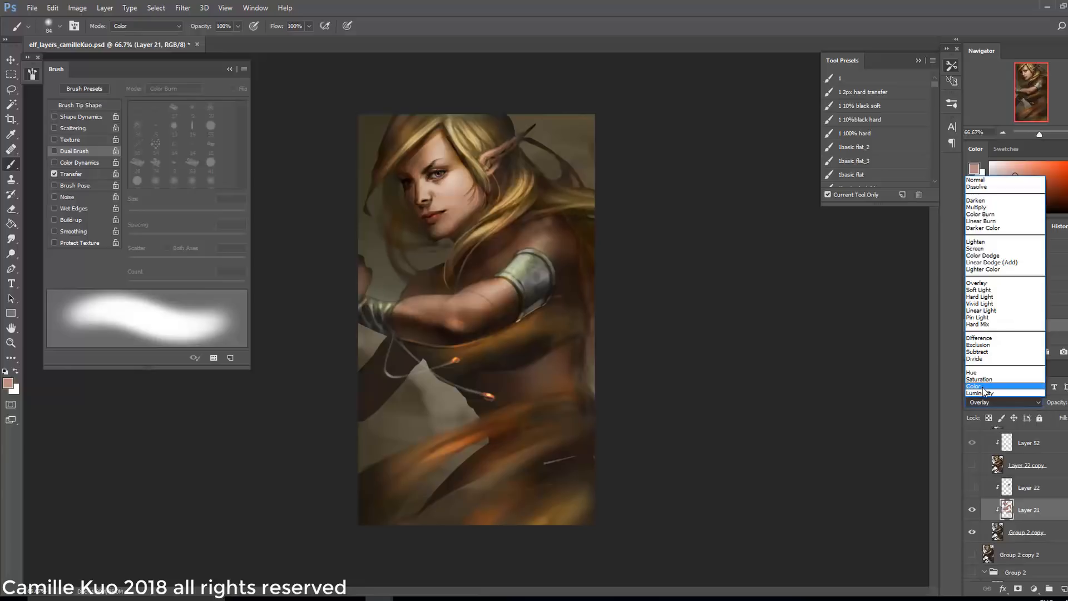
click(983, 386)
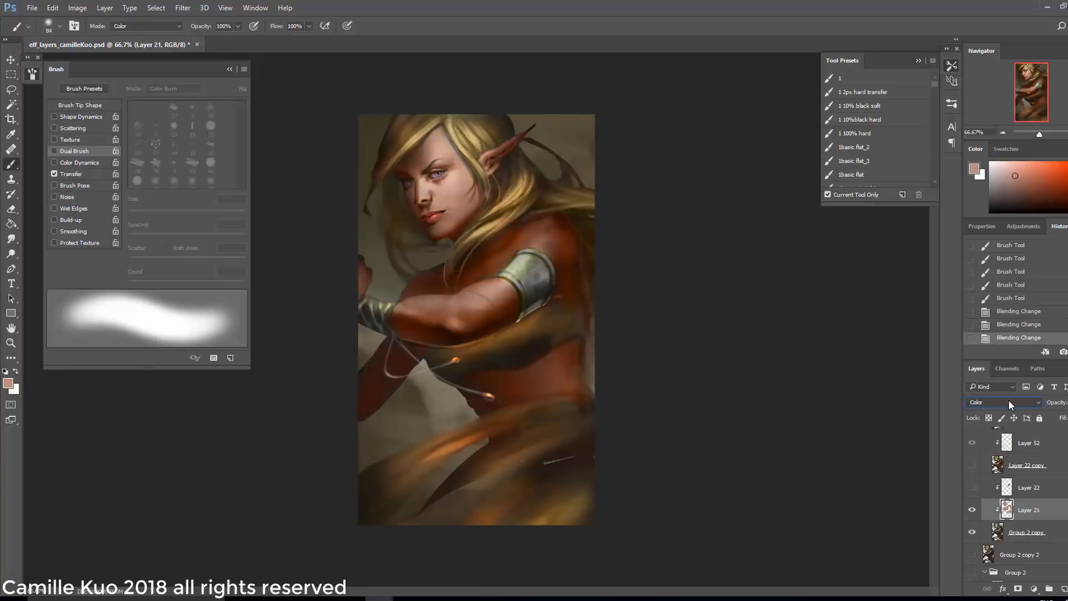
click(1038, 401)
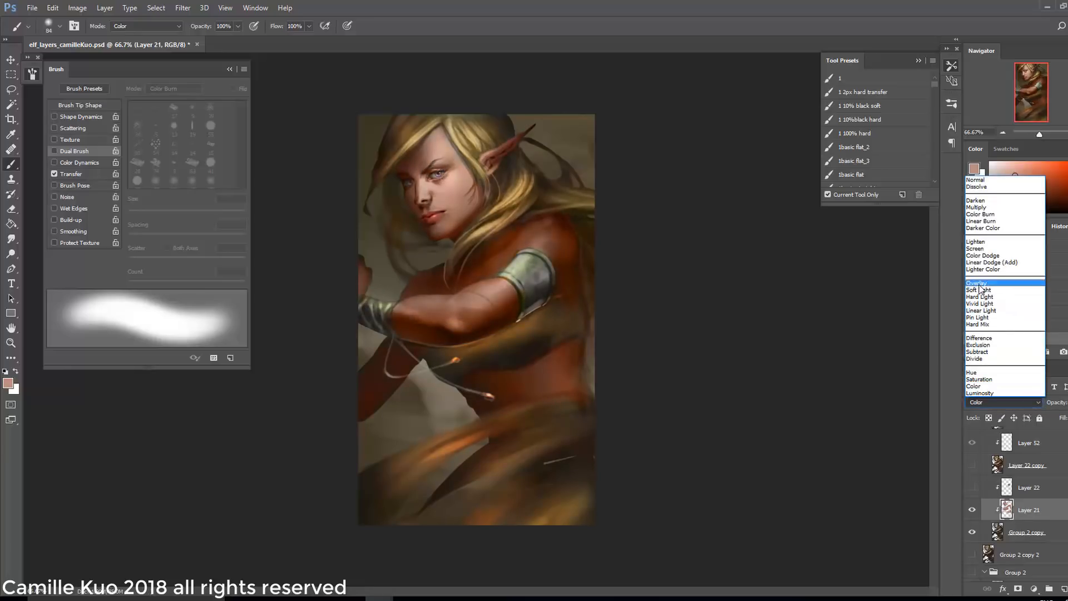
click(999, 289)
key(ctrl+z)
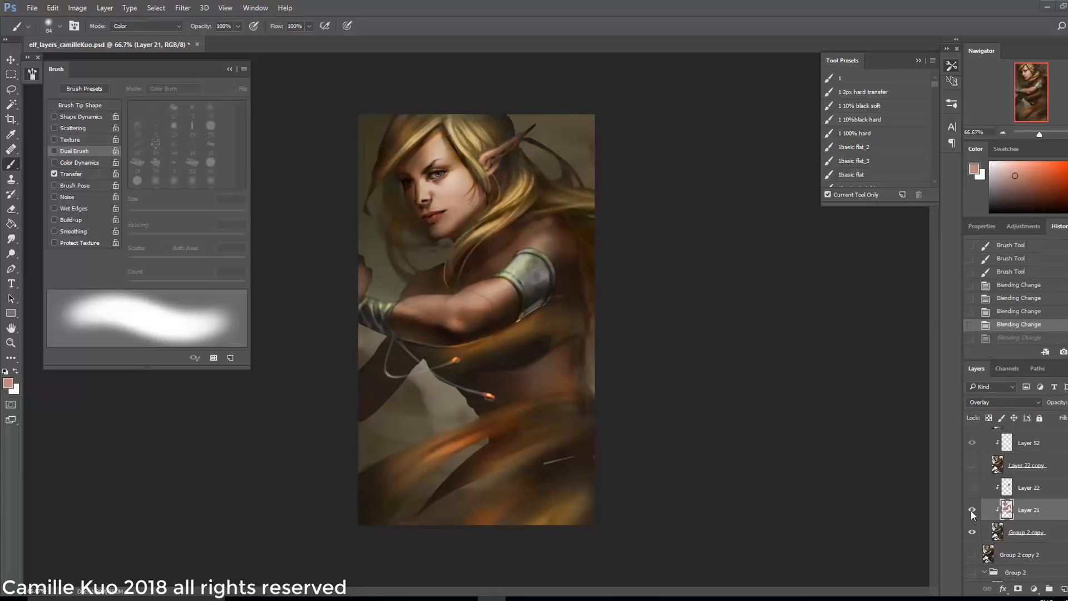
- Select the clipped armband layer, Layer 22, and set its blending mode to Hard Light
key(alt+bracketright)
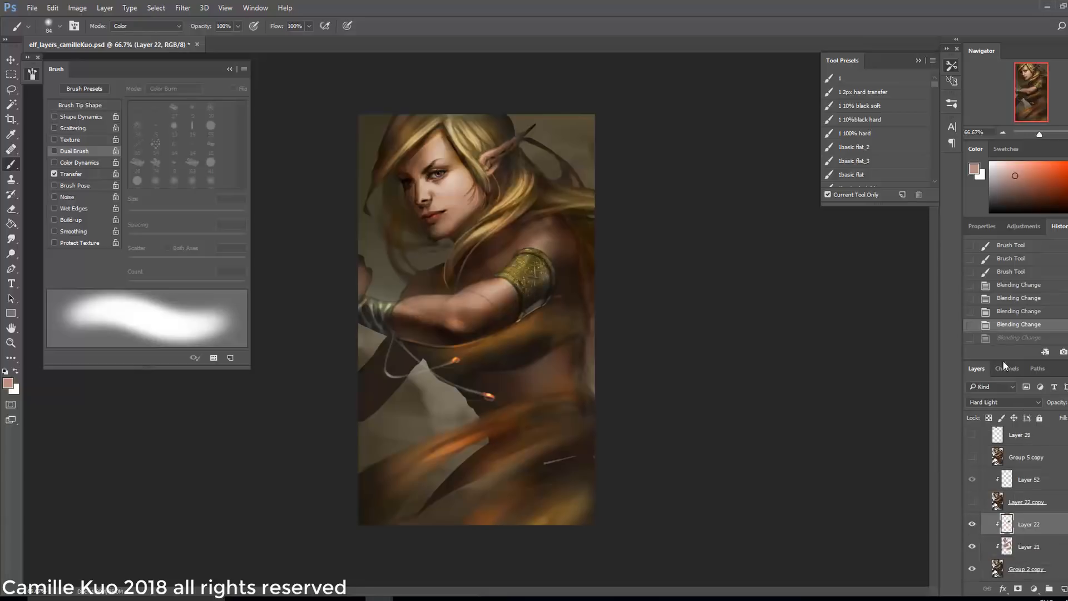
key(ctrl+shift+z)
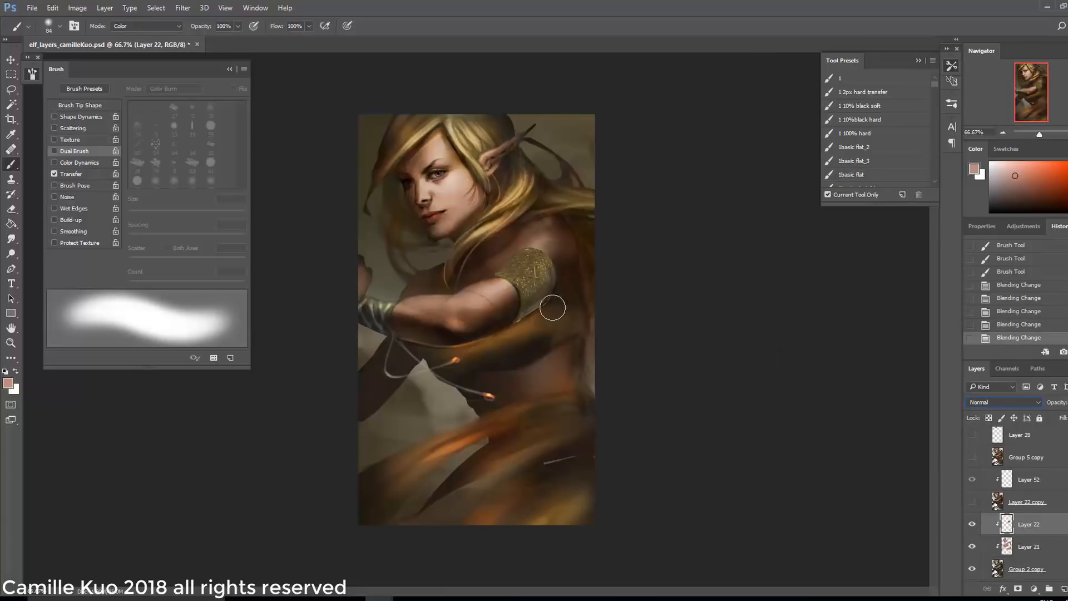
click(1031, 402)
click(1002, 296)
click(1022, 401)
click(987, 296)
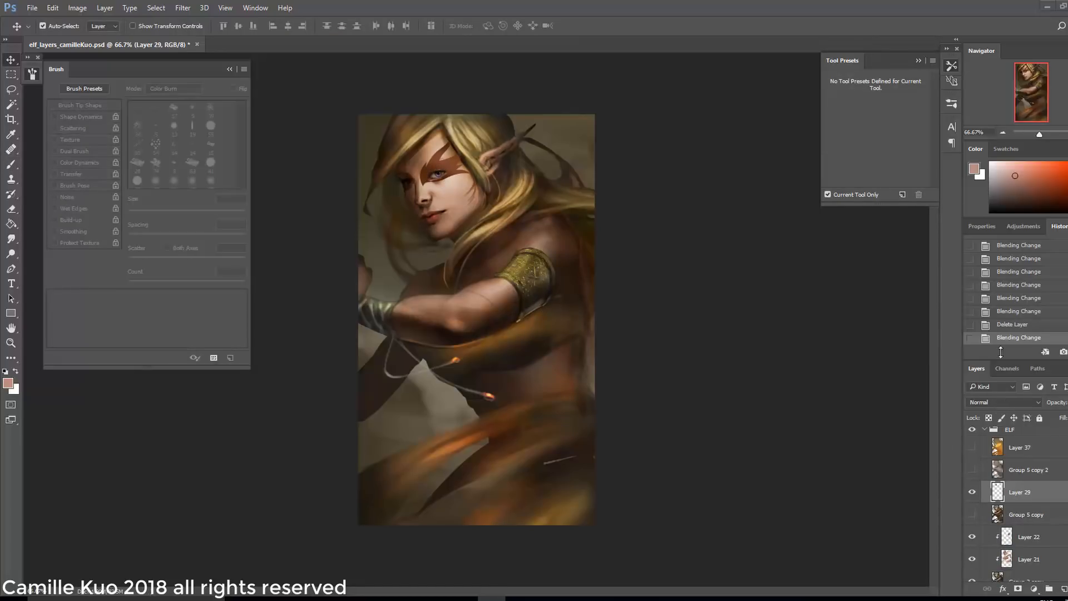
- Undo Layer 29's change to Normal and step back in history to before the duplicated layers were merged and blurred
key(ctrl+z)
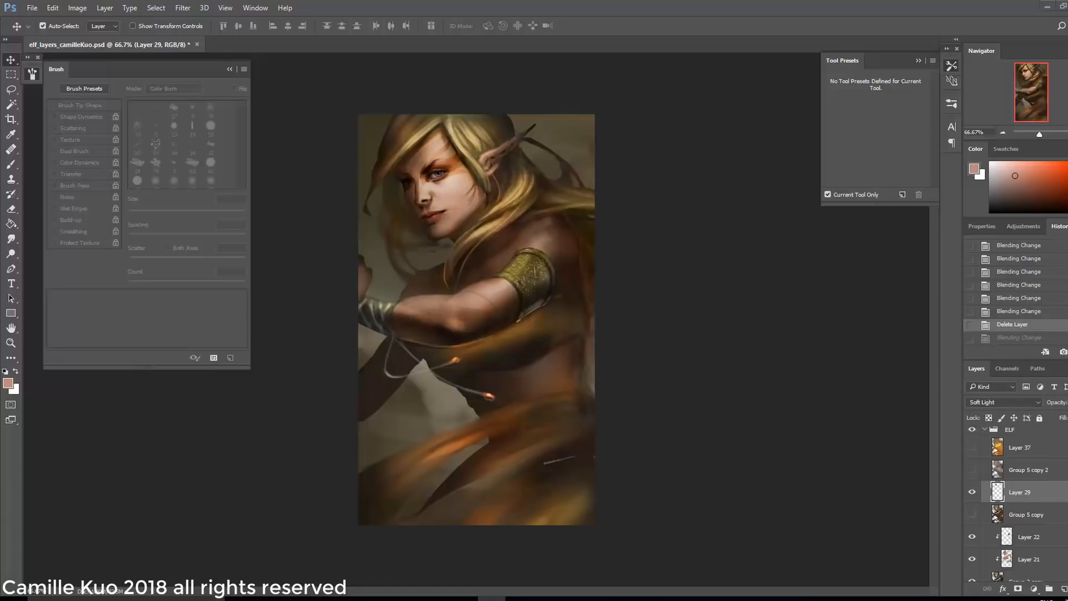
key(ctrl+alt+z)
key(ctrl+alt+z)
key(ctrl+alt+z)
key(ctrl+alt+z)
key(ctrl+alt+z)
key(ctrl+alt+z)
key(ctrl+alt+z)
key(ctrl+alt+z)
key(ctrl+alt+z)
key(ctrl+alt+z)
key(ctrl+alt+z)
- Duplicate the selected layers from Layer 29 copy down to Group 2 copy 3 and merge the duplicates into one layer
shift+click(1060, 563)
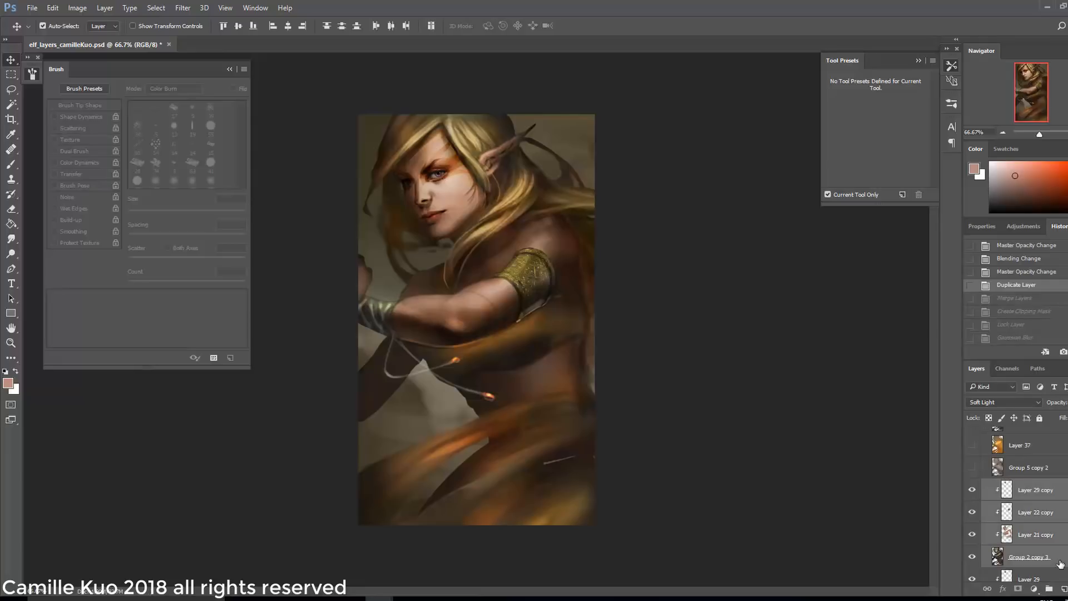
right_click(1029, 498)
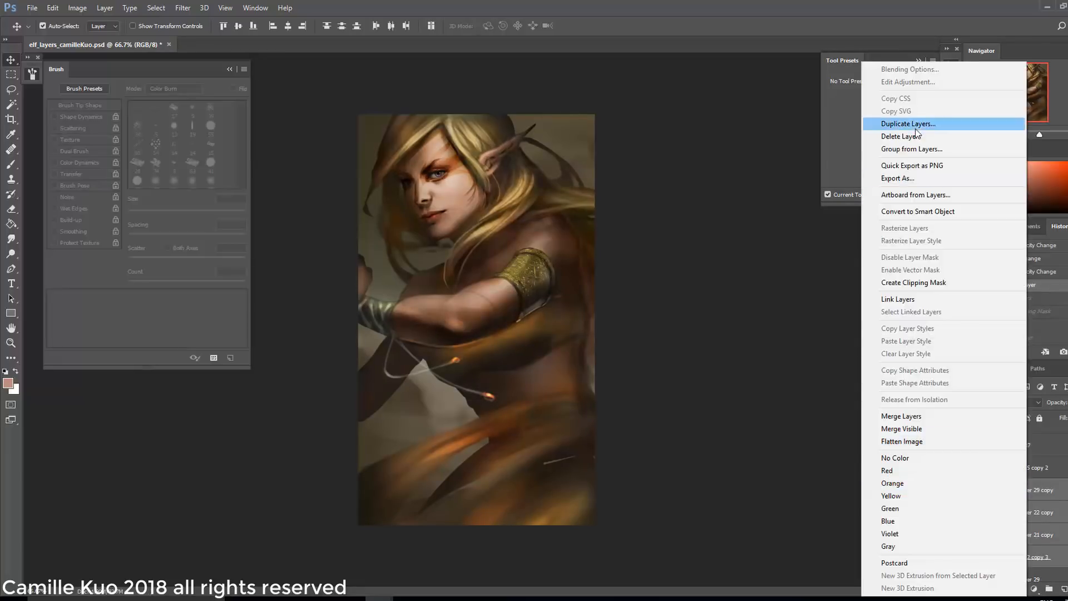
click(846, 124)
key(Return)
key(ctrl+e)
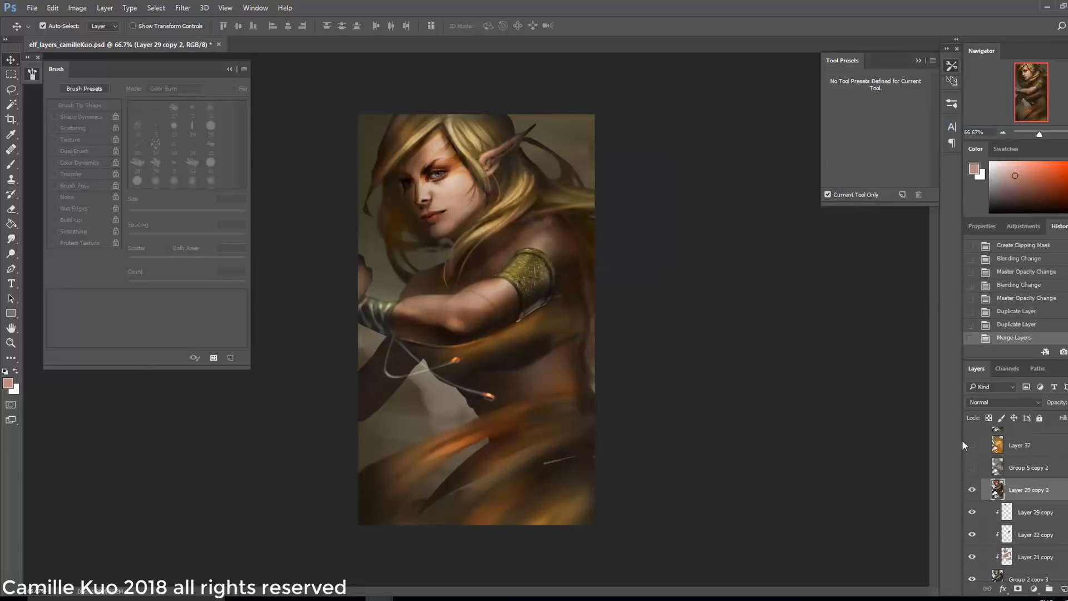
- Clip the merged layer with its transparent pixels locked and apply a strong Gaussian Blur to it
alt+click(1040, 500)
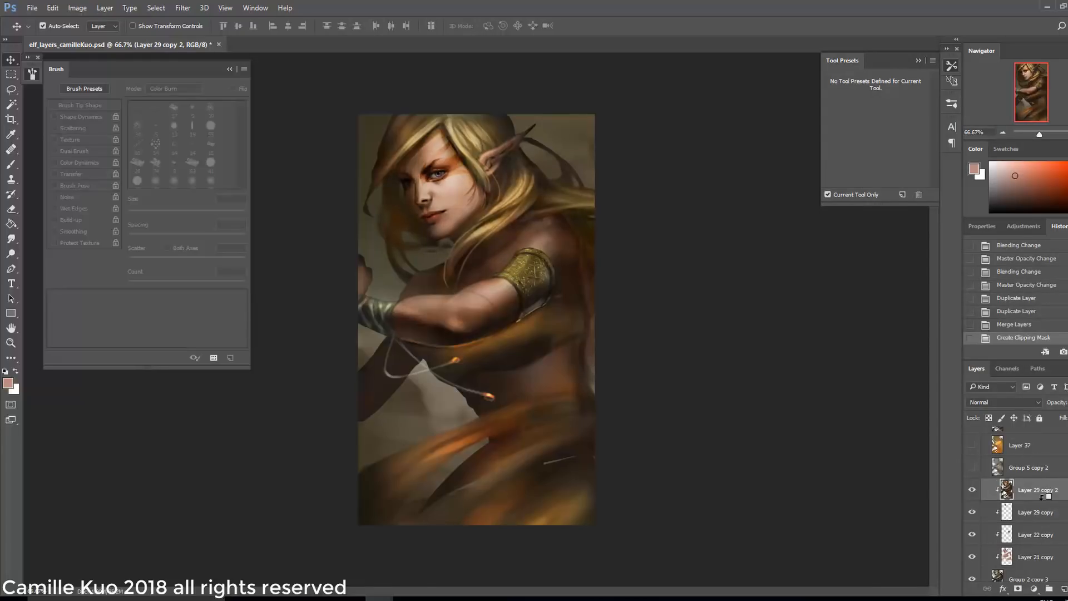
key(slash)
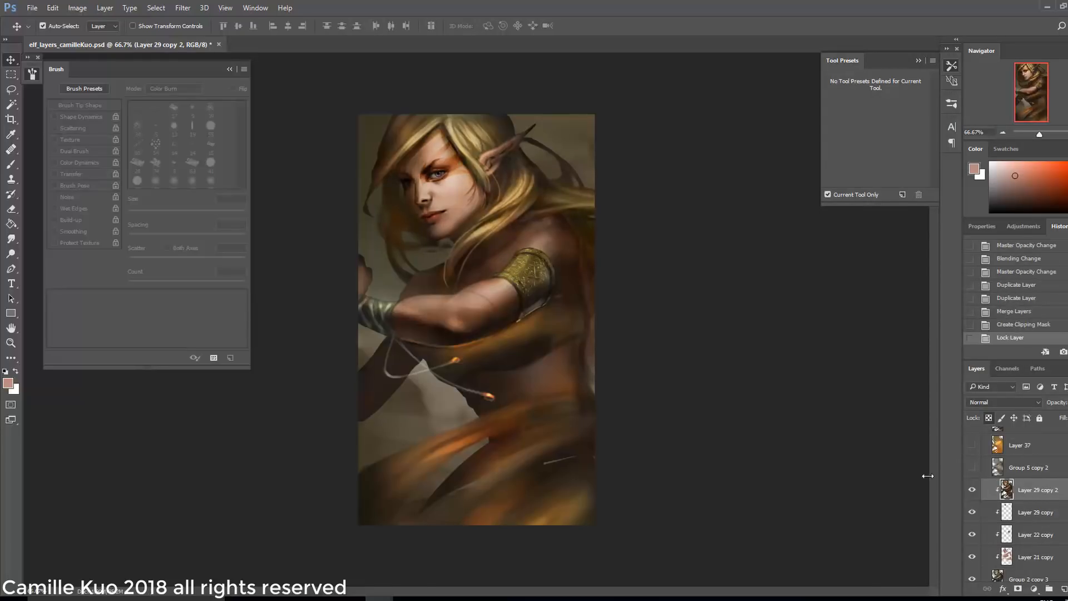
click(185, 12)
mouse_move(244, 146)
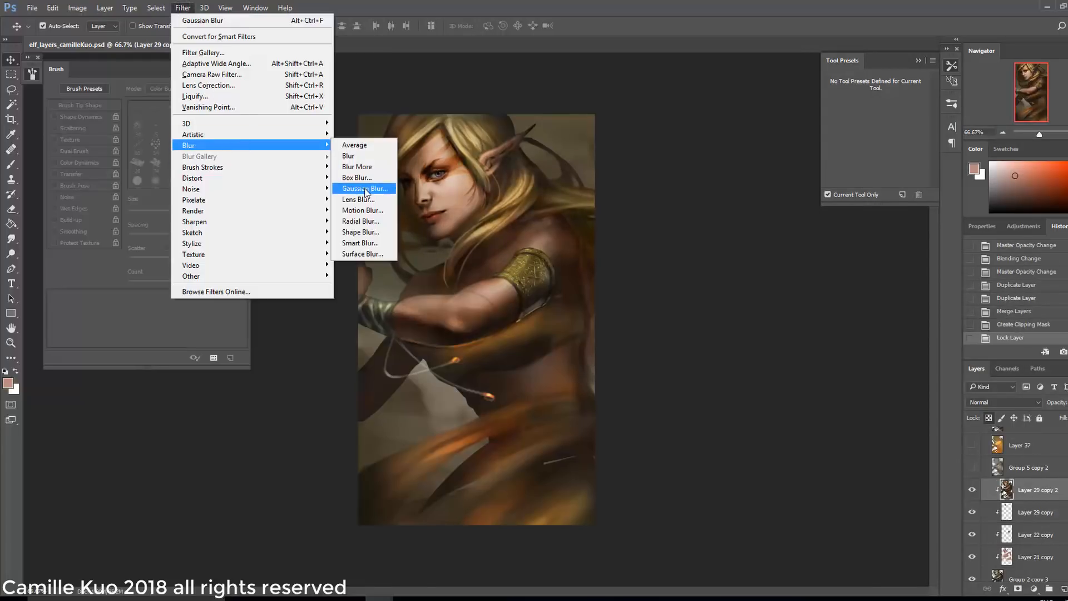
click(367, 194)
drag(767, 376, 778, 384)
key(Return)
- Set the blurred layer's blending mode to Overlay and adjust its opacity
click(1003, 401)
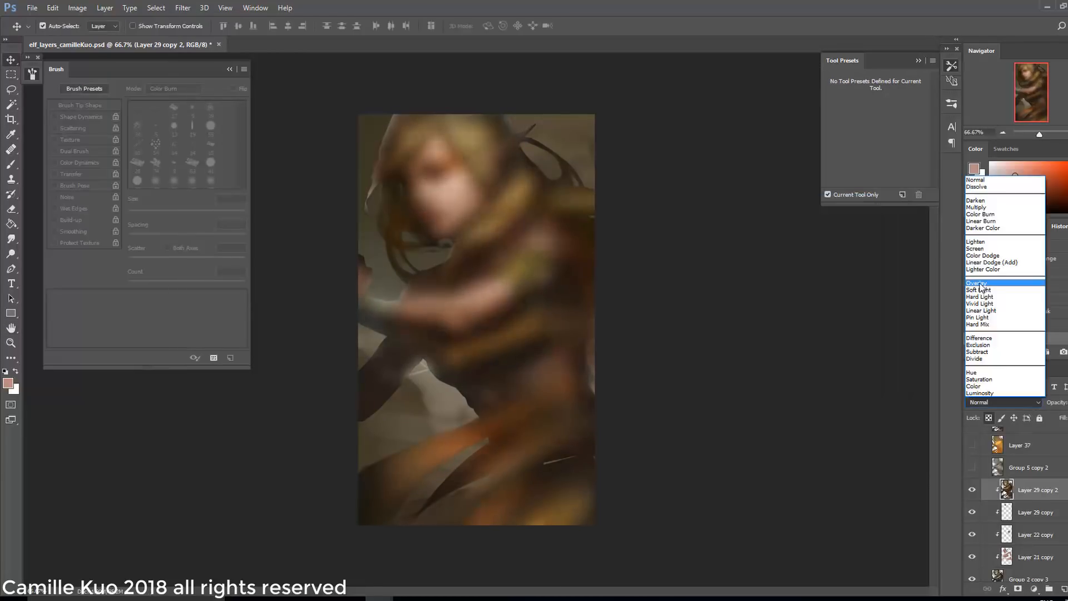
click(977, 287)
drag(1067, 416, 1066, 417)
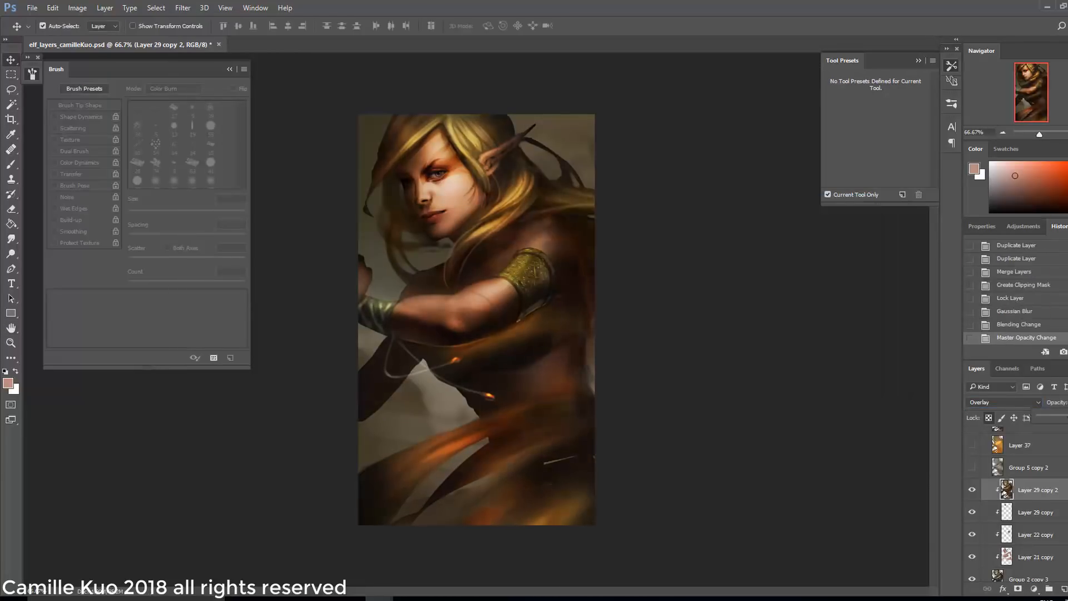
- Reduce the blurred layer's saturation to -63 with Hue/Saturation
key(ctrl+u)
drag(808, 353, 727, 322)
drag(739, 426, 700, 428)
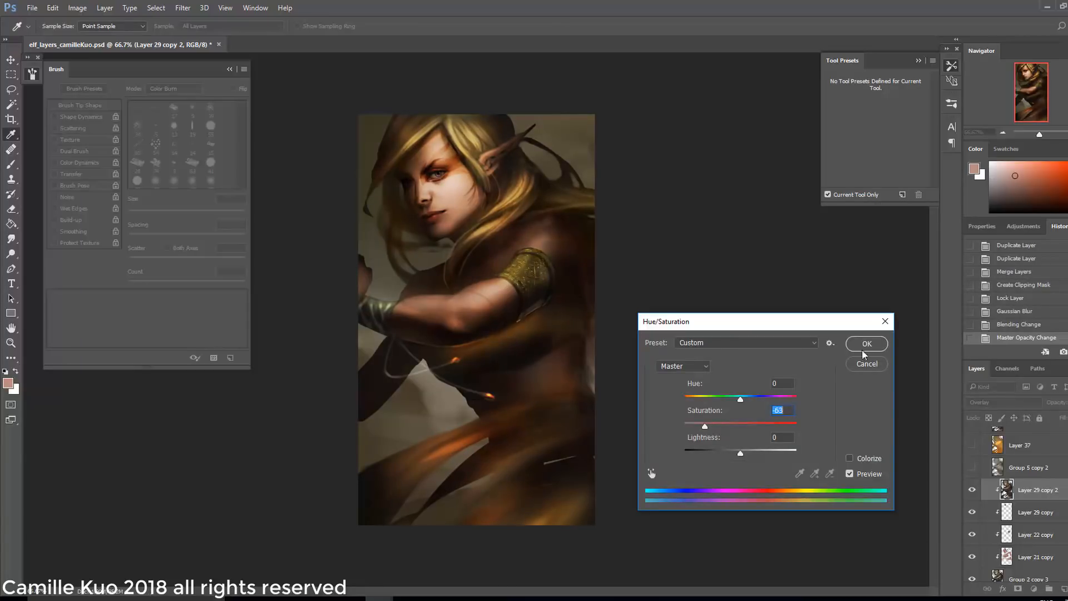
key(Return)
- Adjust the tonal range of the blurred layer with two rounds of Levels
key(ctrl+l)
drag(1001, 249, 870, 254)
click(1030, 144)
key(ctrl+l)
drag(1002, 296, 956, 301)
drag(856, 296, 885, 292)
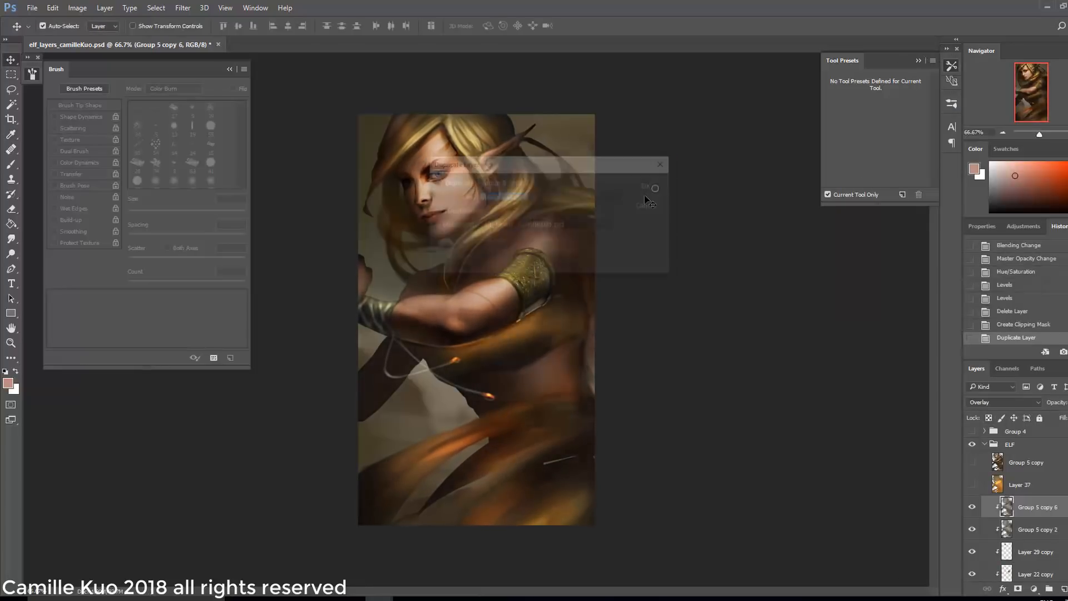
- Set the blurred duplicate, Group 5 copy 6, to Normal blending and lock its transparent pixels for painting
click(1004, 402)
click(1003, 179)
key(b)
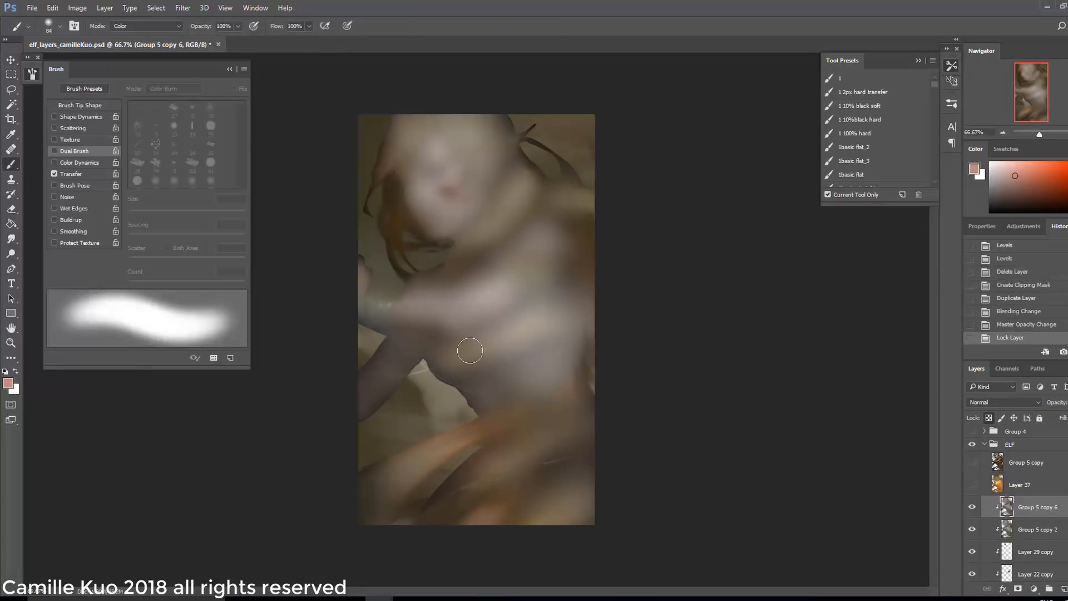
- Enlarge the soft brush to 511 px and tint the blurred figure with an orange-brown in Color mode
right_click(479, 303)
key(Return)
click(1038, 187)
mouse_move(504, 326)
mouse_down()
mouse_move(334, 357)
mouse_move(378, 303)
mouse_up()
- Set the brush mode to Overlay and warm up the blurred head, torso and hips with the orange-brown
click(146, 26)
click(123, 149)
drag(436, 183, 493, 106)
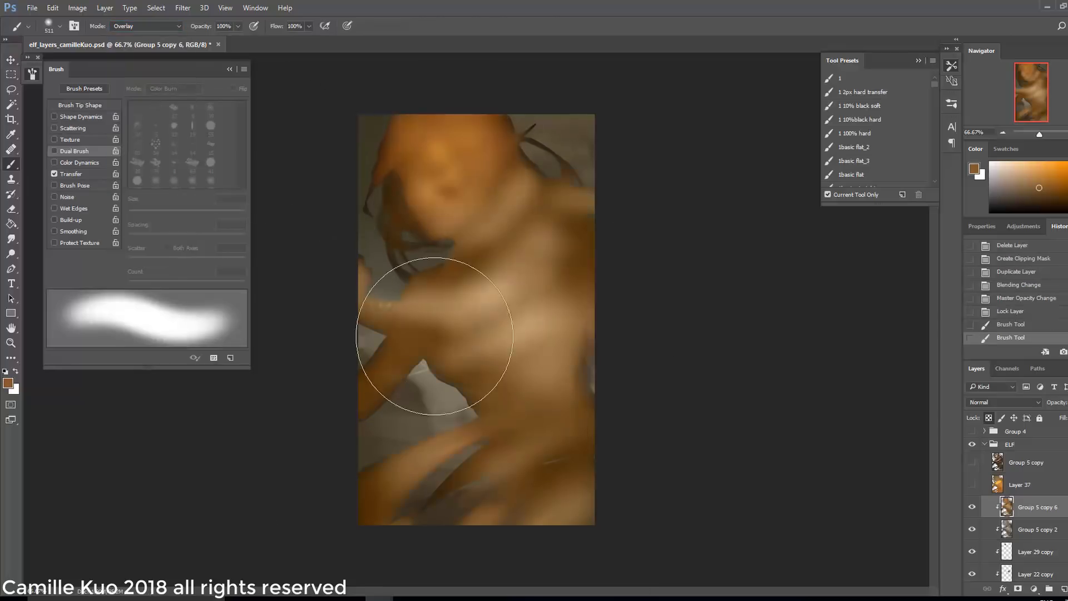
click(435, 353)
click(518, 441)
click(518, 328)
click(519, 219)
- Pick yellow-orange tones and brush them over the blurred head and hair area
click(1016, 190)
click(1066, 200)
click(432, 167)
click(993, 171)
drag(522, 202, 411, 208)
key(ctrl+z)
click(996, 177)
drag(422, 173, 326, 167)
- Tint the head area with the brush in Color mode and soften the layer with a Gaussian Blur
click(147, 26)
mouse_move(405, 139)
mouse_down()
mouse_move(436, 183)
mouse_move(441, 239)
mouse_move(453, 187)
mouse_move(455, 256)
mouse_up()
click(124, 256)
click(184, 9)
click(367, 189)
click(875, 225)
- Sample an orange-brown from the torso and paint it over the body with the brush in Normal mode
alt+click(496, 358)
click(147, 26)
click(123, 37)
click(410, 434)
drag(600, 361, 430, 193)
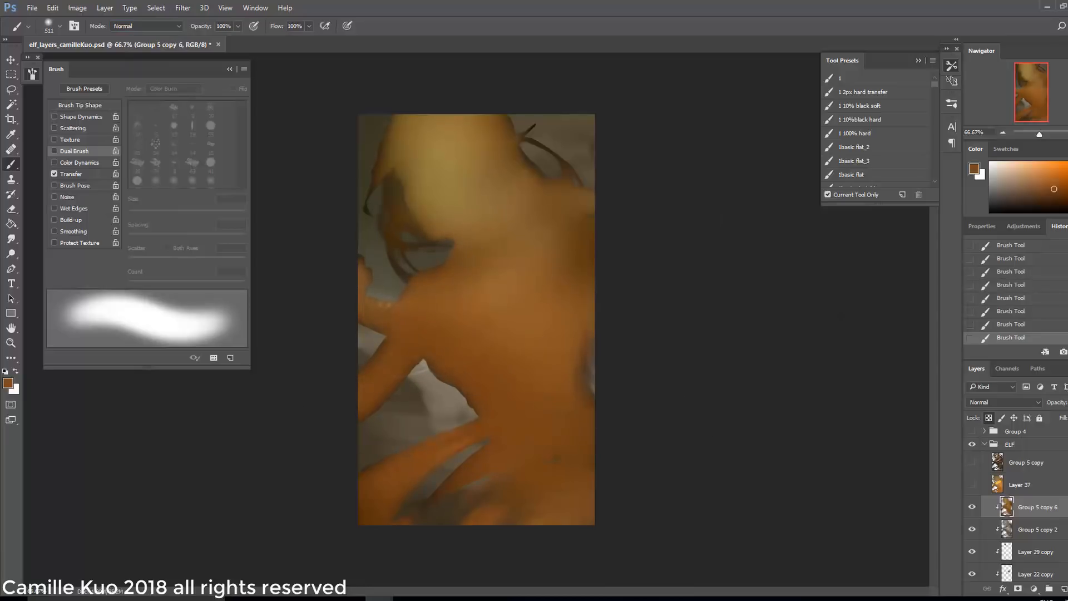
- Duplicate the painted blur layer, Group 5 copy 6, and merge the duplicate back down into it
right_click(1055, 508)
click(940, 126)
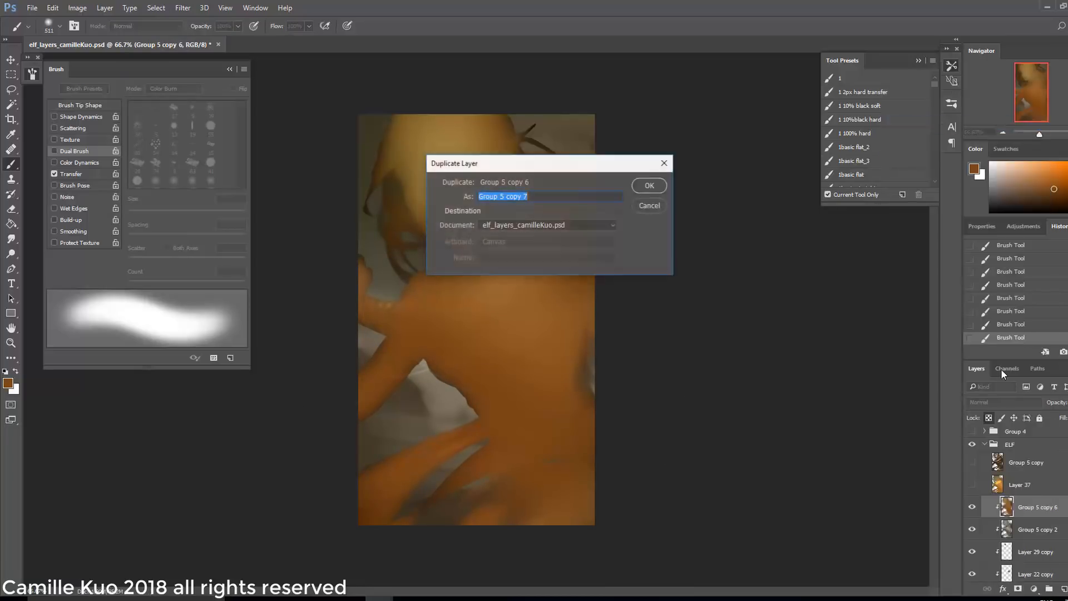
key(Return)
key(ctrl+e)
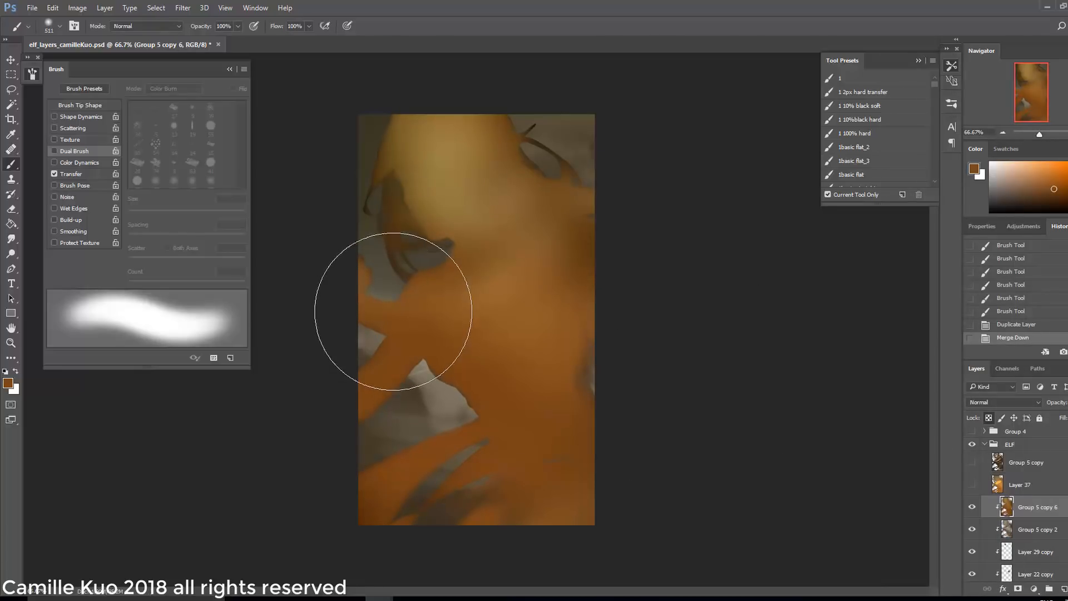
- Set the blending mode of Group 5 copy 6 to Soft Light and adjust its opacity
click(1033, 402)
click(1006, 390)
click(1067, 402)
drag(1067, 417, 1065, 423)
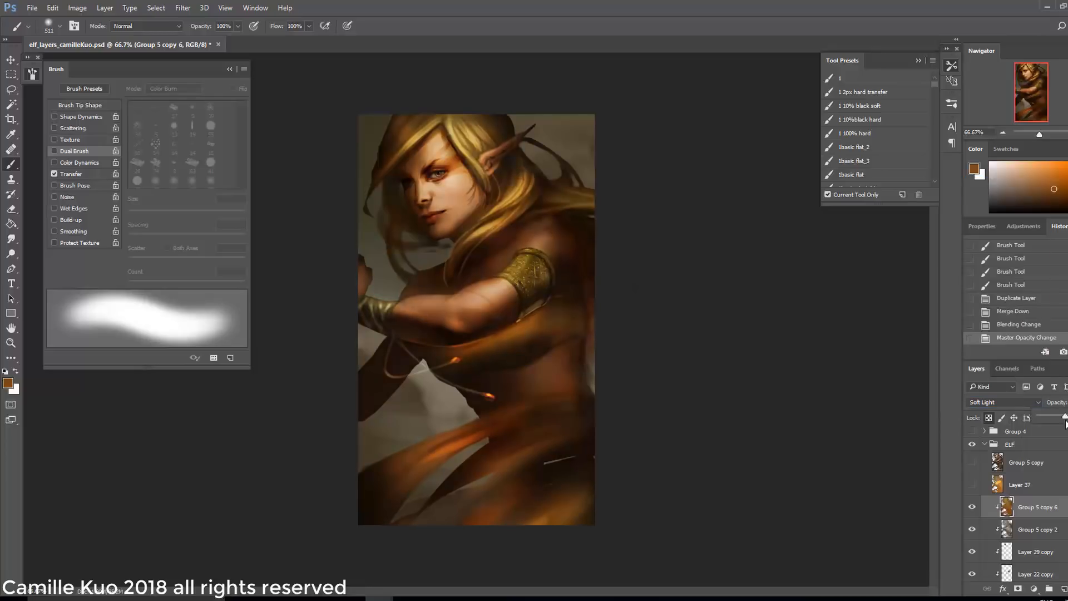
- Shrink the soft brush to 322 px and try a stroke over the shoulder and armband
click(1067, 178)
click(146, 26)
click(155, 141)
right_click(554, 279)
click(657, 305)
drag(553, 285, 539, 220)
key(ctrl+z)
- Set the brush mode to Color Dodge and brighten the face, hair and arm, adding an olive-green touch near the waist
click(1041, 177)
click(145, 26)
click(146, 118)
mouse_move(461, 296)
mouse_down()
mouse_move(506, 222)
mouse_move(463, 182)
mouse_up()
mouse_move(463, 182)
mouse_down()
mouse_move(514, 229)
mouse_move(515, 251)
mouse_move(475, 253)
mouse_up()
click(515, 251)
click(515, 252)
click(1067, 203)
drag(428, 421, 434, 376)
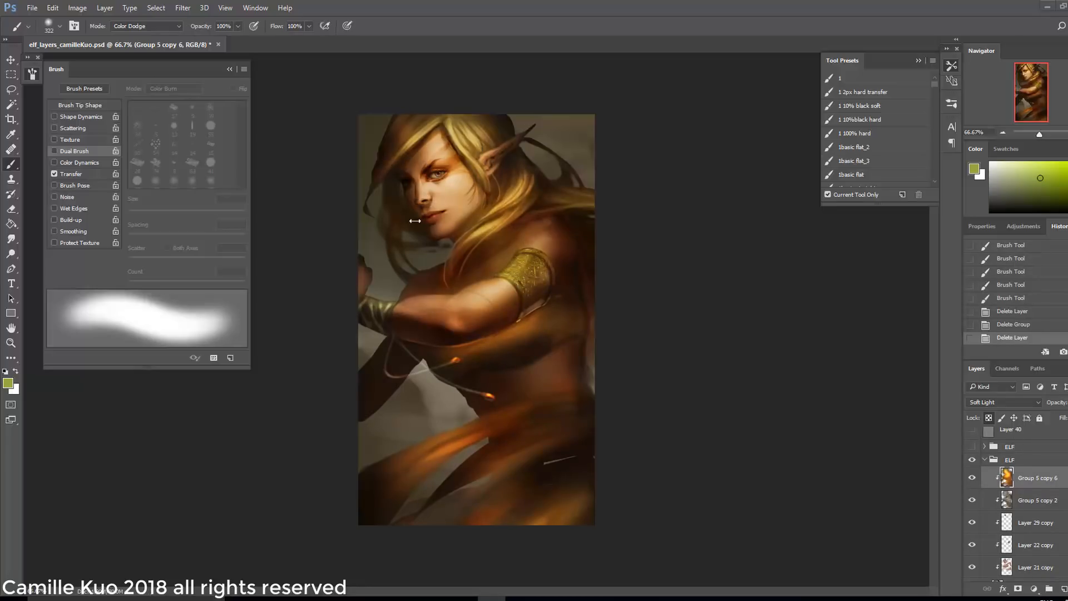
- Create a new layer above Group 5 copy 6, set it to Hard Light and clip it to the stack
key(ctrl+shift+alt+n)
click(1016, 405)
click(1001, 290)
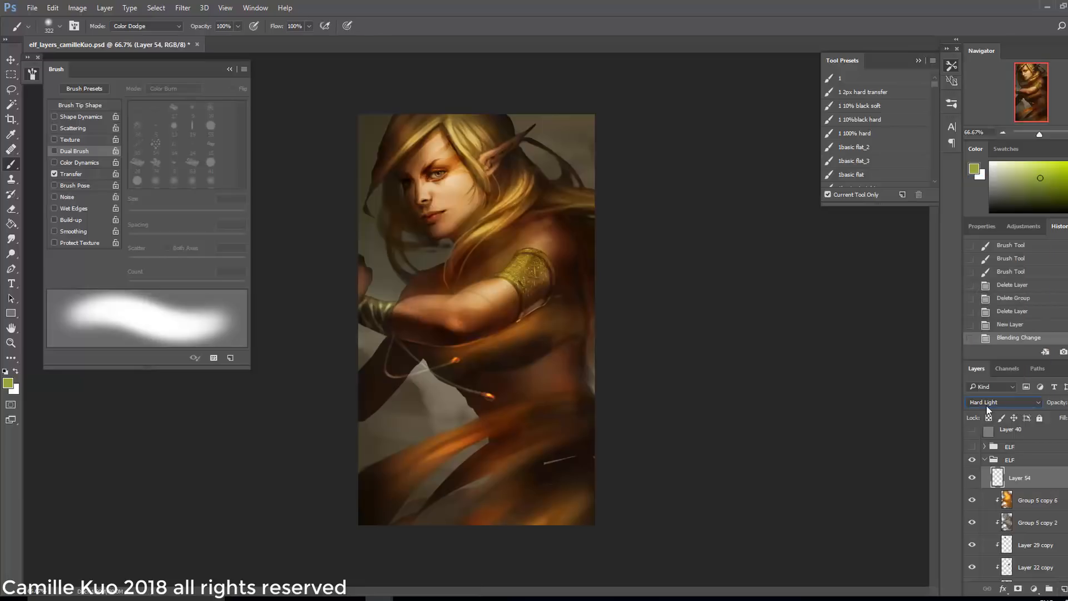
alt+click(1045, 488)
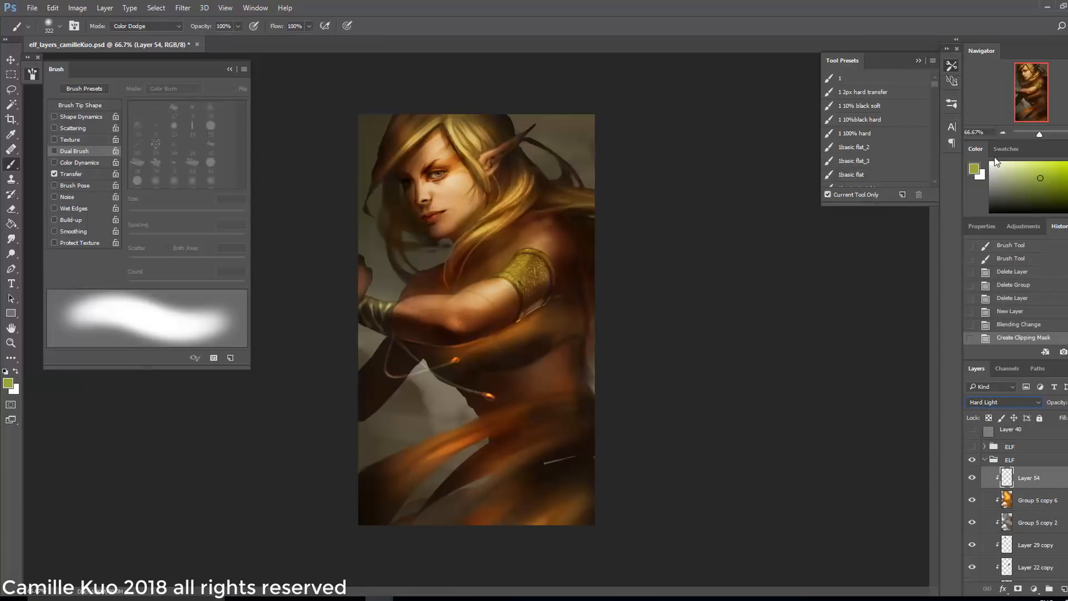
- Pick a blue, set the brush mode to Normal and try a stroke down the shadowed side of the hair
click(1067, 184)
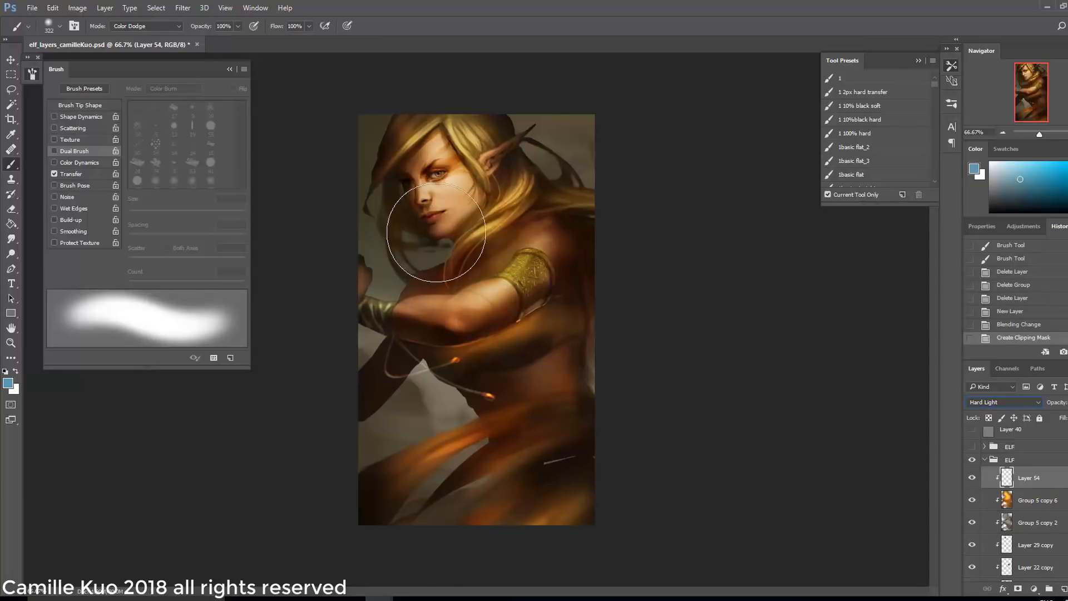
right_click(449, 249)
drag(557, 275, 546, 274)
click(178, 26)
click(146, 35)
mouse_move(398, 192)
mouse_down()
mouse_move(438, 250)
mouse_move(388, 306)
mouse_up()
key(ctrl+z)
- Pick a lighter blue and paint cool light on the shadowed hair beside the face, using a flatter tip at 78 px
click(1014, 170)
right_click(465, 249)
click(498, 327)
right_click(476, 257)
click(515, 299)
right_click(446, 267)
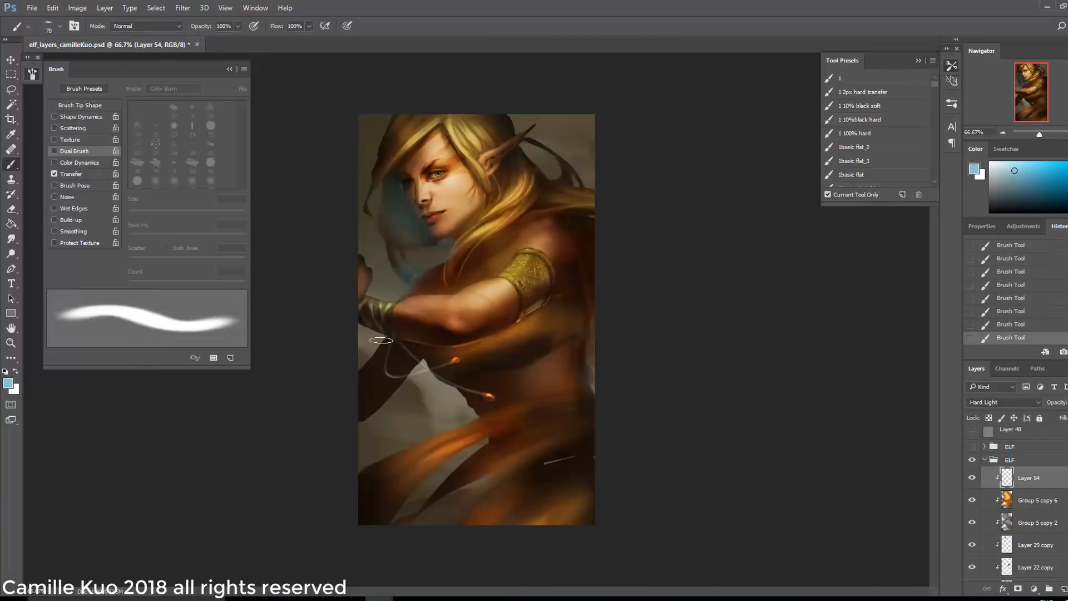
- Extend the light-blue rim along the hair's outer edge and forearm, using an angled flat tip at 95 px
right_click(402, 298)
click(438, 324)
right_click(406, 177)
click(445, 202)
click(327, 131)
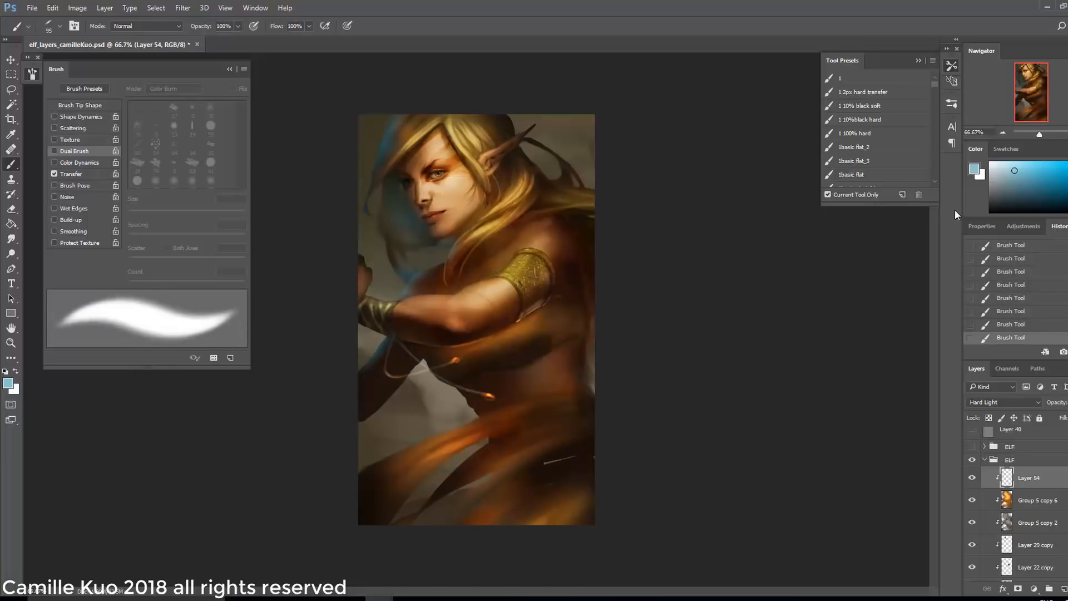
- Shift to a violet-blue, enlarge the flat tip to 152 px, deepen the cool light on the shadowed hair, and activate the Lasso tool
click(1067, 181)
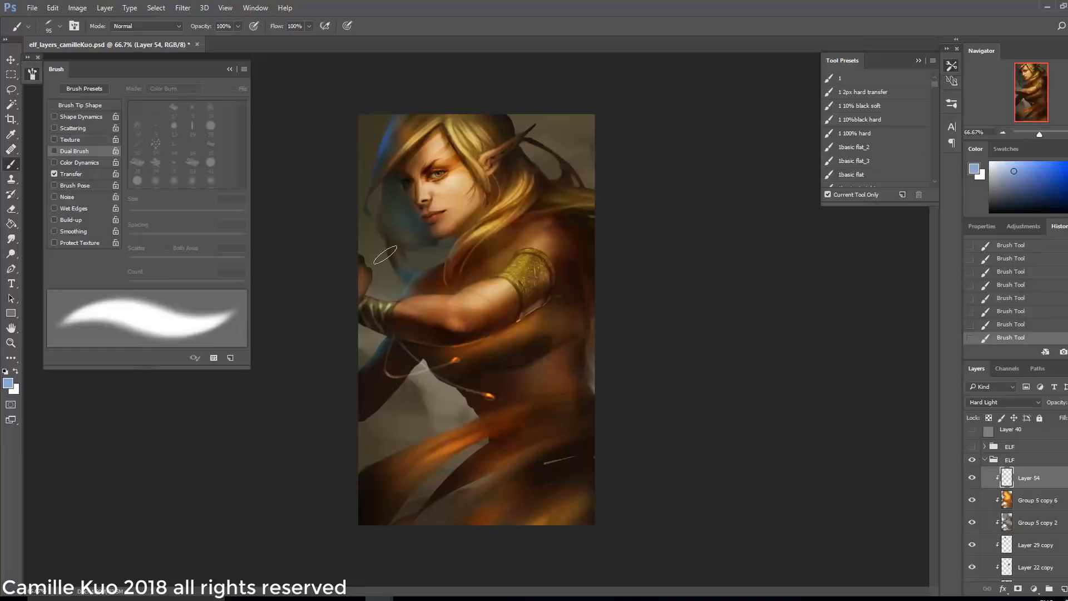
drag(415, 236, 397, 264)
right_click(433, 251)
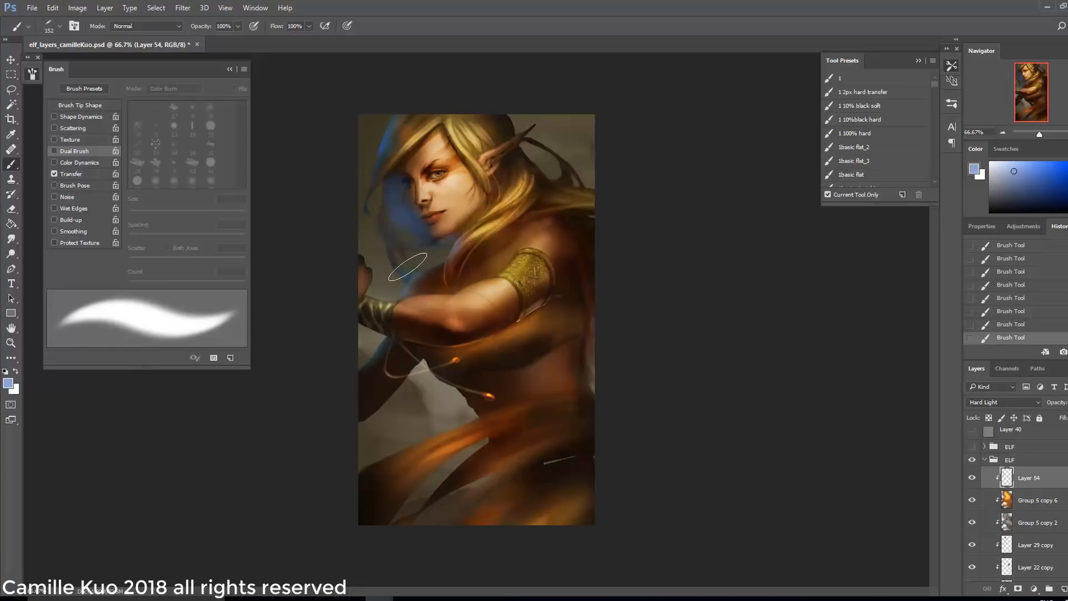
click(542, 280)
click(478, 289)
click(404, 357)
click(10, 89)
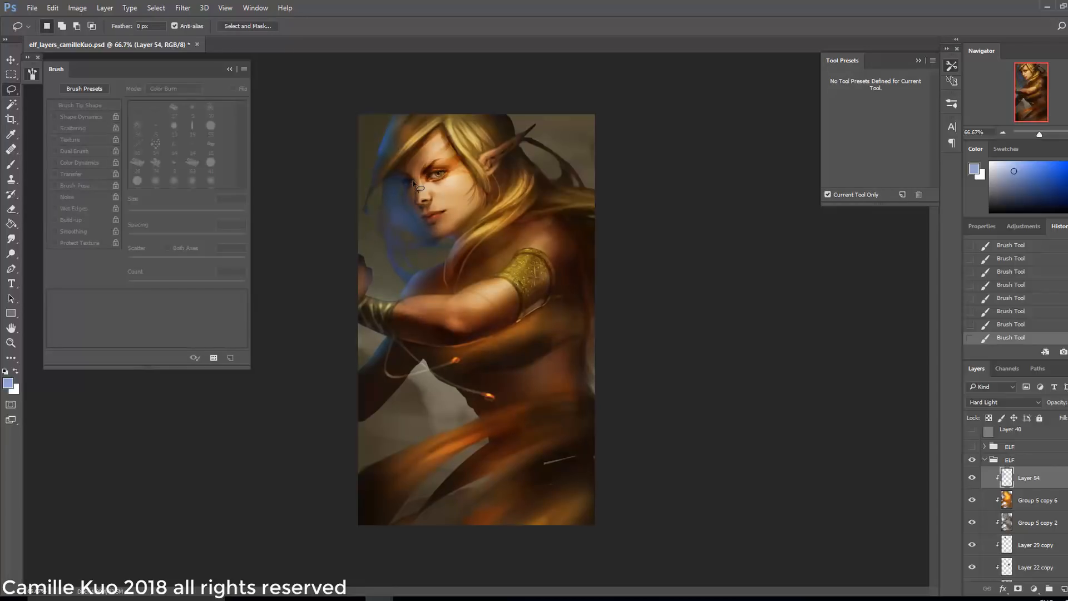
- Outline the shadowed hair area beside the face with a freehand selection that follows the cheek and jaw edge
drag(394, 176, 401, 183)
key(ctrl+d)
key(ctrl+d)
key(ctrl+plus)
mouse_move(378, 189)
mouse_down()
mouse_move(398, 179)
mouse_move(503, 272)
mouse_up()
drag(451, 218, 479, 203)
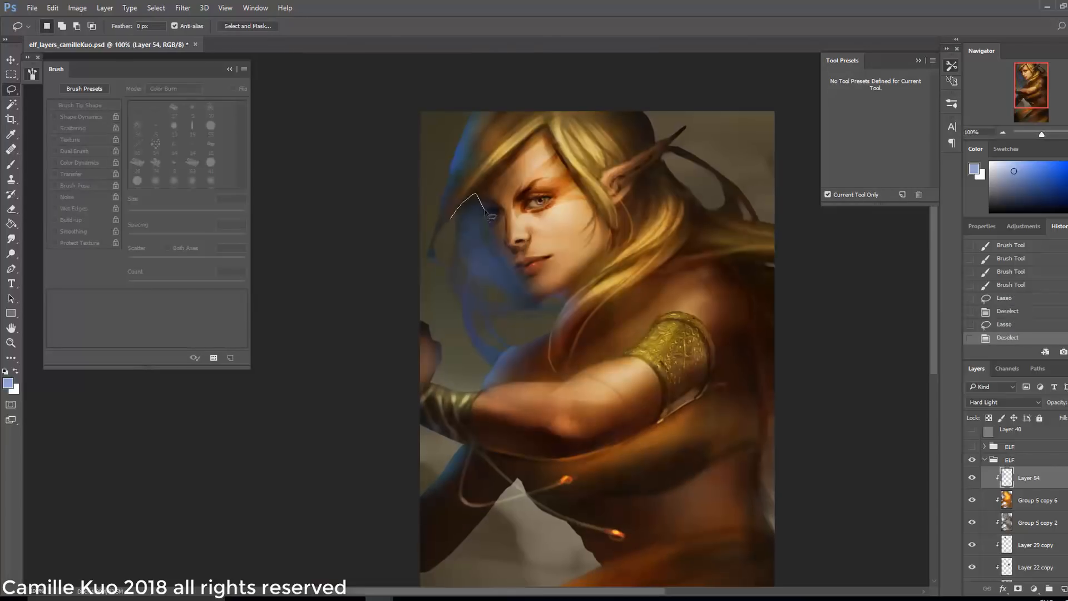
mouse_move(513, 278)
mouse_down()
mouse_move(531, 307)
mouse_move(452, 217)
mouse_up()
- Erase excess blue inside the selection beside the cheek with a soft 152 px eraser, and hide the selection outline
key(e)
right_click(526, 265)
click(577, 461)
drag(603, 294, 627, 293)
mouse_move(491, 217)
mouse_down()
mouse_move(529, 267)
mouse_move(472, 205)
mouse_move(511, 286)
mouse_move(552, 319)
mouse_up()
mouse_move(523, 278)
mouse_down()
mouse_move(564, 308)
mouse_move(521, 301)
mouse_up()
mouse_move(520, 300)
mouse_down()
mouse_move(538, 294)
mouse_move(525, 288)
mouse_up()
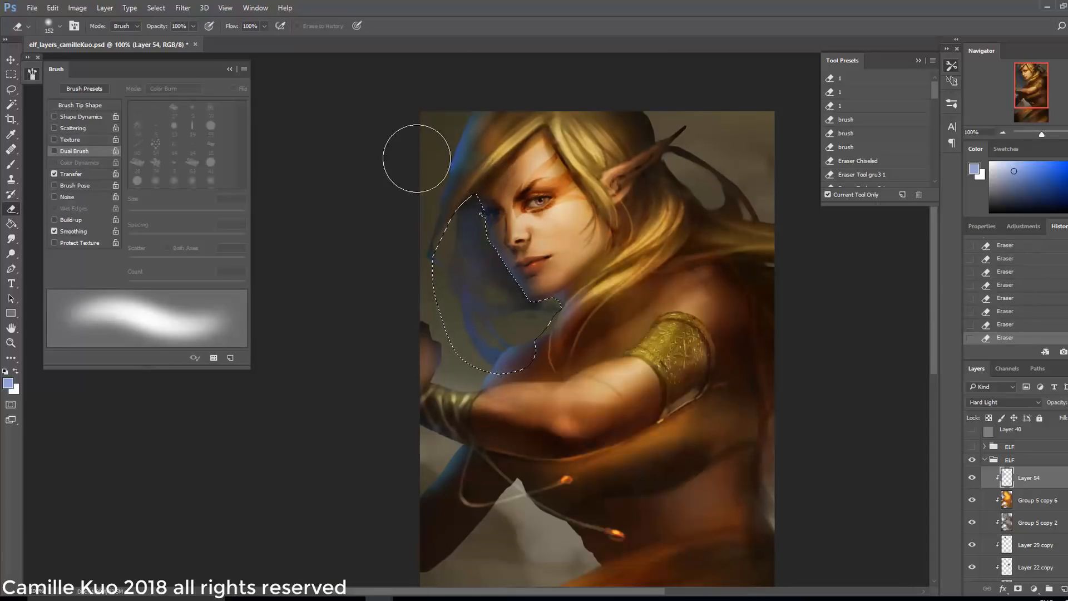
key(ctrl+d)
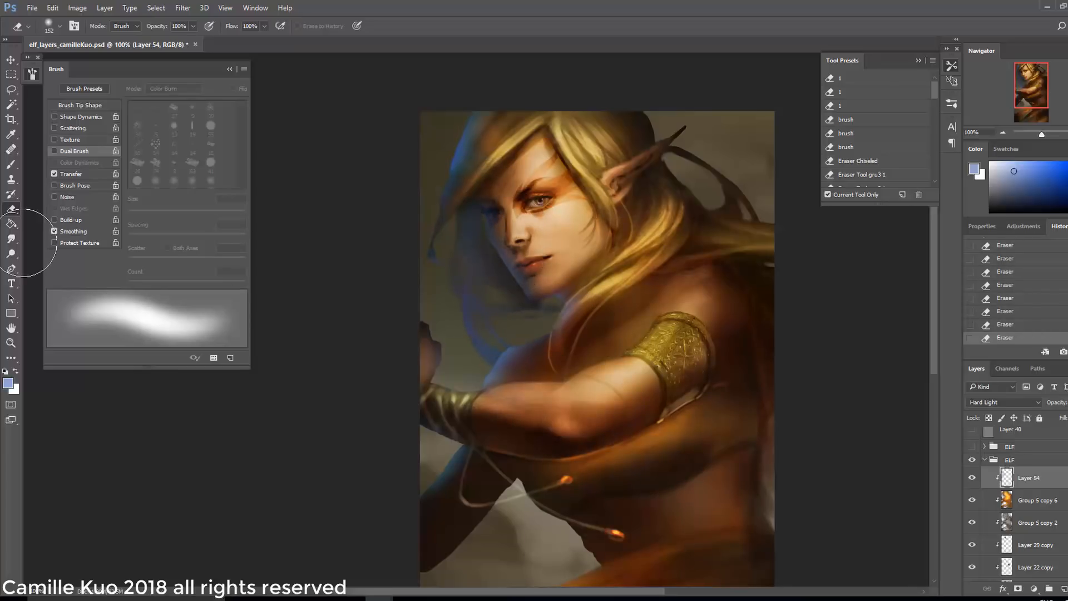
- Smudge the blue light on the shadowed hair beside the face with a narrow tip and show the selection outline
click(11, 238)
right_click(550, 289)
drag(583, 327, 575, 312)
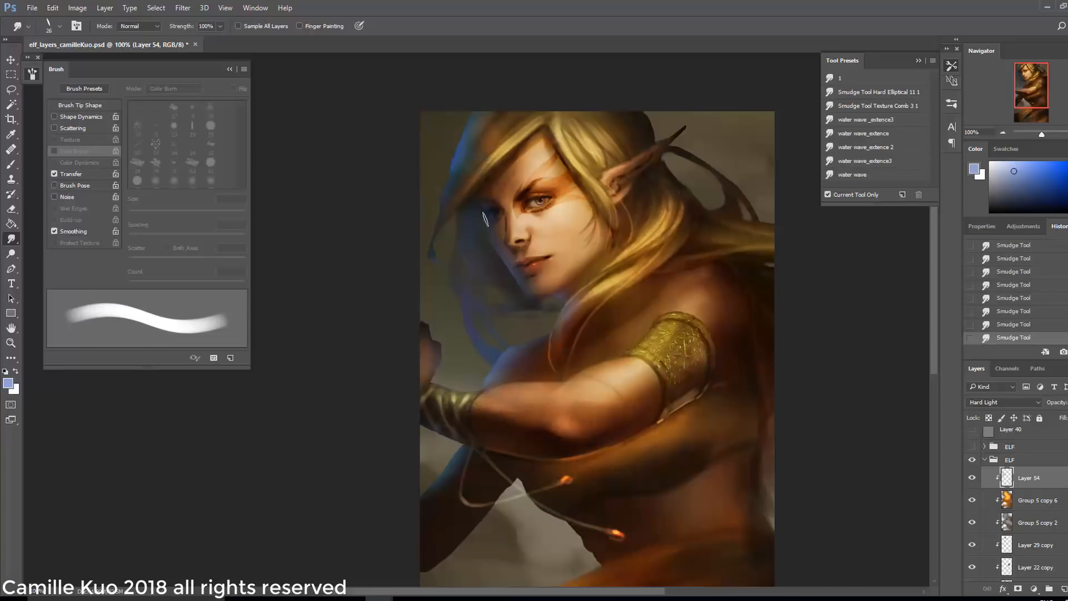
right_click(548, 282)
double_click(584, 460)
key(ctrl+h)
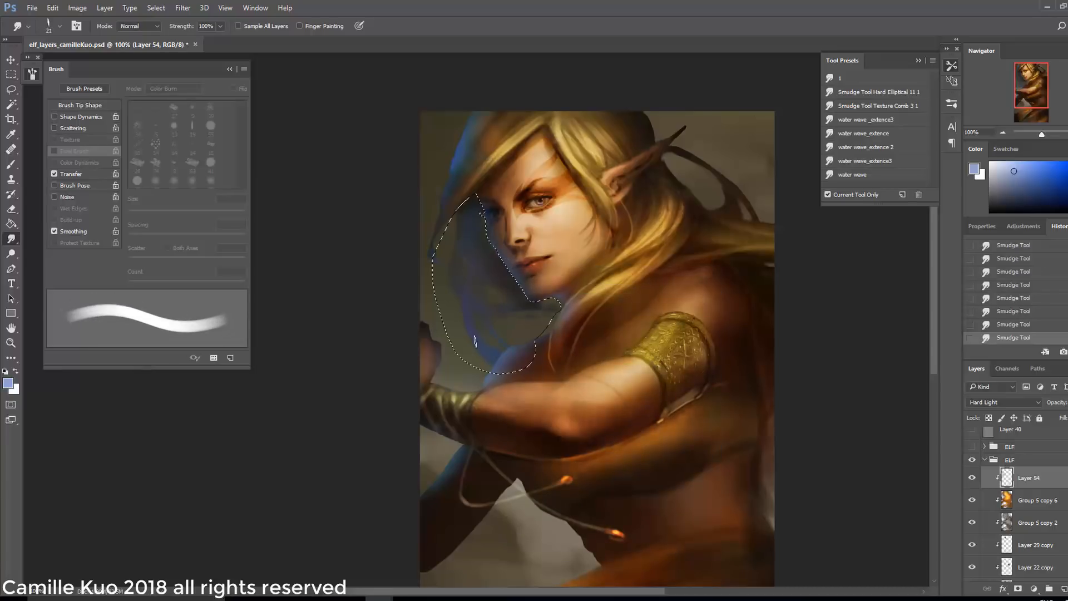
- Invert the selection to work on the face side, hide its outline, and return to the Brush tool
click(20, 91)
right_click(446, 273)
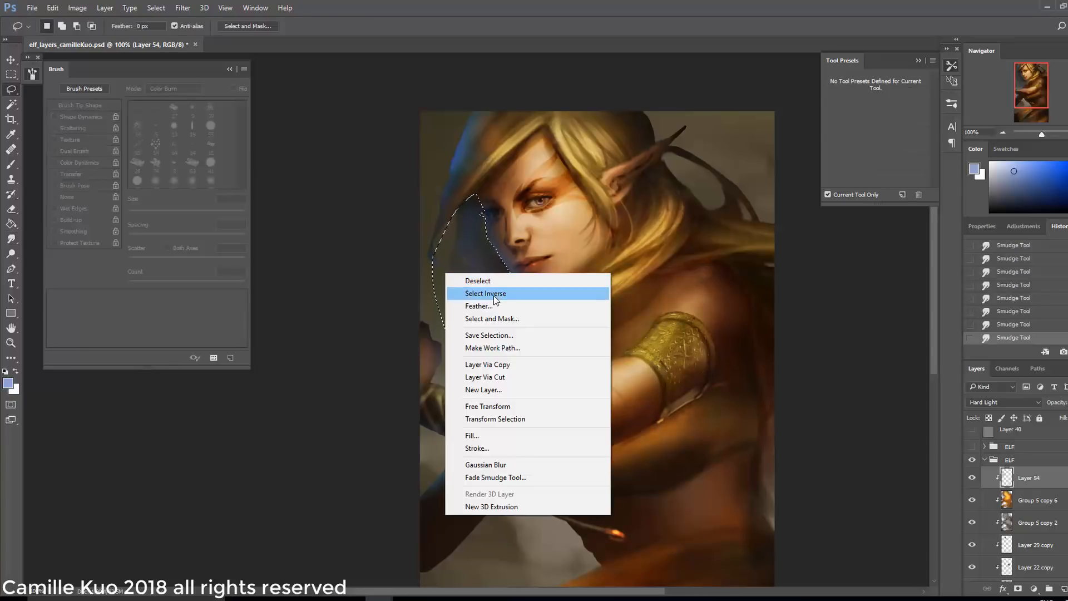
click(492, 295)
key(b)
key(ctrl+h)
- Paint light-blue rim light down the shadowed cheek and jaw edge, reducing the brush size for the thinner strokes
right_click(556, 303)
click(598, 309)
drag(490, 245, 523, 286)
drag(514, 281, 520, 302)
key([)
key([)
key([)
key([)
drag(485, 221, 503, 261)
- Refine the rim beside the lips and chin with sampled blues, using a narrow angled 10 px tip
right_click(531, 273)
click(594, 303)
key(Return)
alt+click(508, 288)
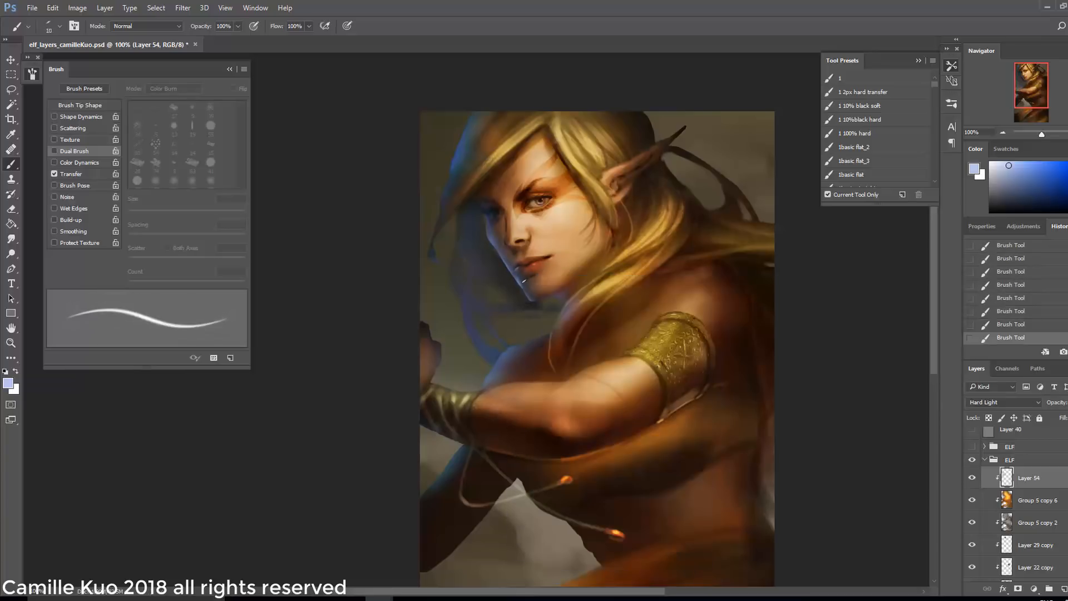
alt+click(520, 281)
right_click(534, 275)
click(562, 300)
key(Return)
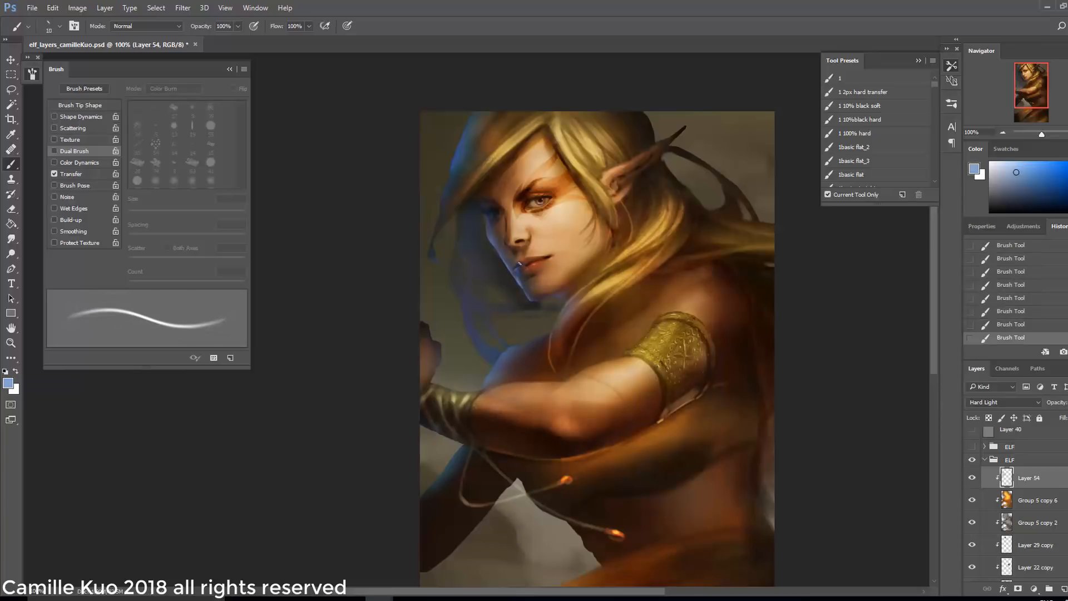
click(520, 265)
- Smudge the blue light beside the mouth into the shadowed side of the chin
right_click(542, 269)
key(Return)
key(r)
right_click(543, 272)
drag(521, 273, 531, 276)
right_click(543, 273)
right_click(546, 281)
key(Return)
- Dab light-blue highlights around the shadowed eye, adjusting the brush tip between touches
key(b)
right_click(516, 224)
key(Return)
click(499, 221)
right_click(515, 215)
click(486, 224)
click(498, 217)
right_click(507, 223)
key(Return)
- Soften the blue highlights at the shadowed eye with the Smudge tool, using an angled 12 px tip
key(r)
right_click(499, 219)
click(492, 214)
right_click(516, 217)
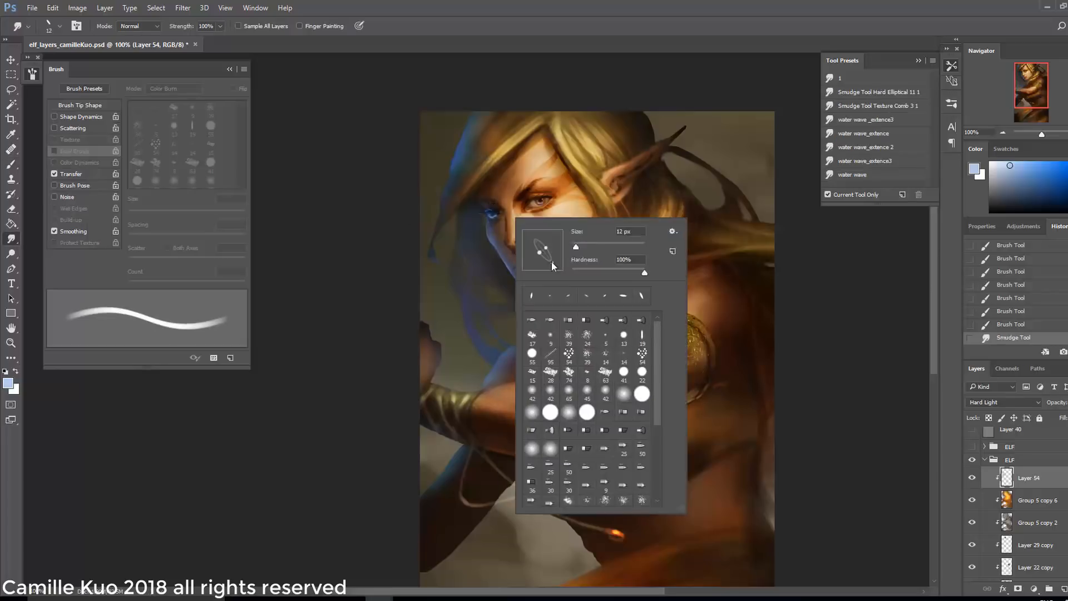
key(Return)
- Add a light-blue accent at the shadowed eye and smudge the blue from the brow down toward the cheek
key(b)
right_click(494, 202)
click(491, 212)
key(l)
click(262, 241)
key(r)
click(482, 201)
click(490, 214)
click(492, 220)
right_click(495, 226)
key(Return)
click(485, 235)
mouse_move(482, 200)
mouse_down()
mouse_move(506, 232)
mouse_move(503, 223)
mouse_up()
- Brush muted blue between the shadowed eye and the nose bridge, finishing with a 23 px tip
key(b)
right_click(509, 228)
double_click(545, 305)
right_click(516, 214)
double_click(555, 292)
click(492, 214)
key(l)
key(b)
right_click(525, 206)
double_click(565, 285)
click(506, 218)
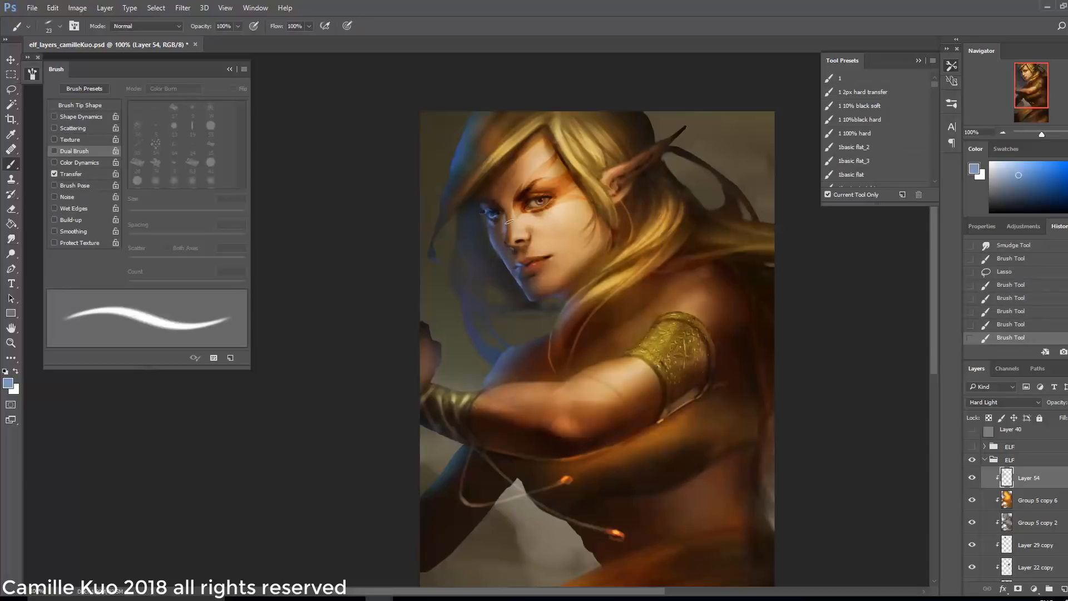
- Switch to the Eraser with an adjusted tip for the light around the shadowed eye, and clear the selection
key(e)
right_click(550, 217)
double_click(676, 350)
key(l)
key(ctrl+d)
- Refine the blue eye and cheek light with a 10 px tip at 5% hardness, and smudge it beside the nose and mouth
key(b)
right_click(515, 217)
double_click(555, 292)
key(ctrl+plus)
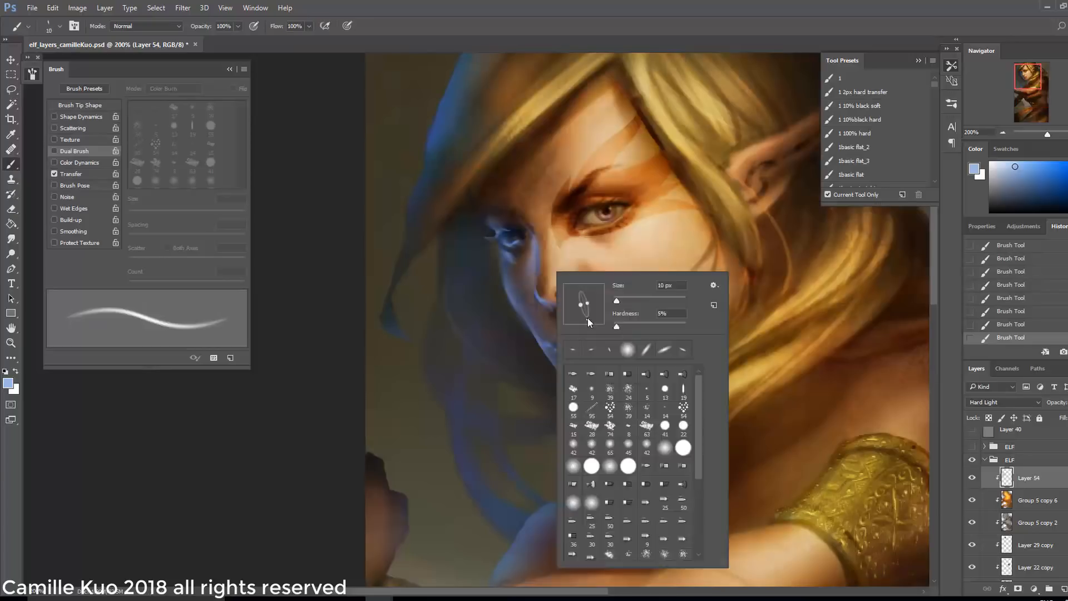
key(r)
drag(536, 261, 579, 287)
drag(559, 339, 548, 347)
drag(562, 378, 570, 416)
- Strengthen the light-blue rim beside the mouth and along the chin
key(b)
mouse_move(425, 189)
mouse_down()
mouse_move(405, 250)
mouse_move(590, 389)
mouse_up()
key(ctrl+minus)
mouse_move(523, 339)
mouse_down()
mouse_move(507, 290)
mouse_move(548, 351)
mouse_up()
- Select the shadowed side of the nose freehand and paint sampled light inside it with a soft 73 px tip
right_click(559, 265)
key(l)
key(ctrl+d)
drag(542, 292, 551, 353)
key(b)
right_click(590, 296)
double_click(717, 374)
alt+click(586, 320)
drag(561, 311, 586, 320)
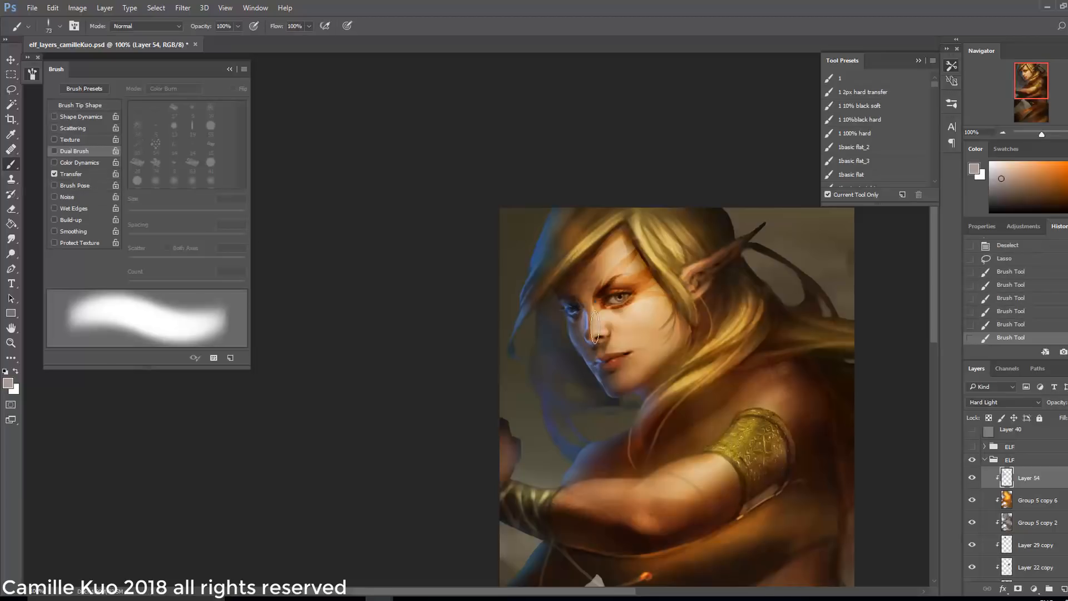
- Clear the selection, dab light beneath the shadowed eye, and smudge it toward the nose
key(ctrl+d)
right_click(593, 299)
click(609, 323)
right_click(605, 298)
click(1065, 185)
drag(568, 319, 573, 328)
key(r)
mouse_move(570, 317)
mouse_down()
mouse_move(578, 334)
mouse_move(558, 337)
mouse_move(581, 375)
mouse_move(560, 319)
mouse_move(590, 384)
mouse_move(583, 315)
mouse_up()
right_click(566, 299)
- Clean up the light beside the nose and mouth with the Eraser and blend it with resized Smudge tips
key(e)
right_click(584, 312)
click(606, 323)
key(bracketleft)
key(r)
key(bracketright)
right_click(592, 358)
click(609, 324)
right_click(609, 357)
click(626, 324)
- Paint additional light-blue strokes near the wrist wrap and across the shadowed side of the face
key(b)
drag(497, 534, 502, 485)
drag(528, 467, 476, 489)
drag(556, 331, 598, 317)
- Release Layer 54 from its clipping mask and brush soft blue light over the background with a 275 px round tip
scroll(1053, 536, down, 5)
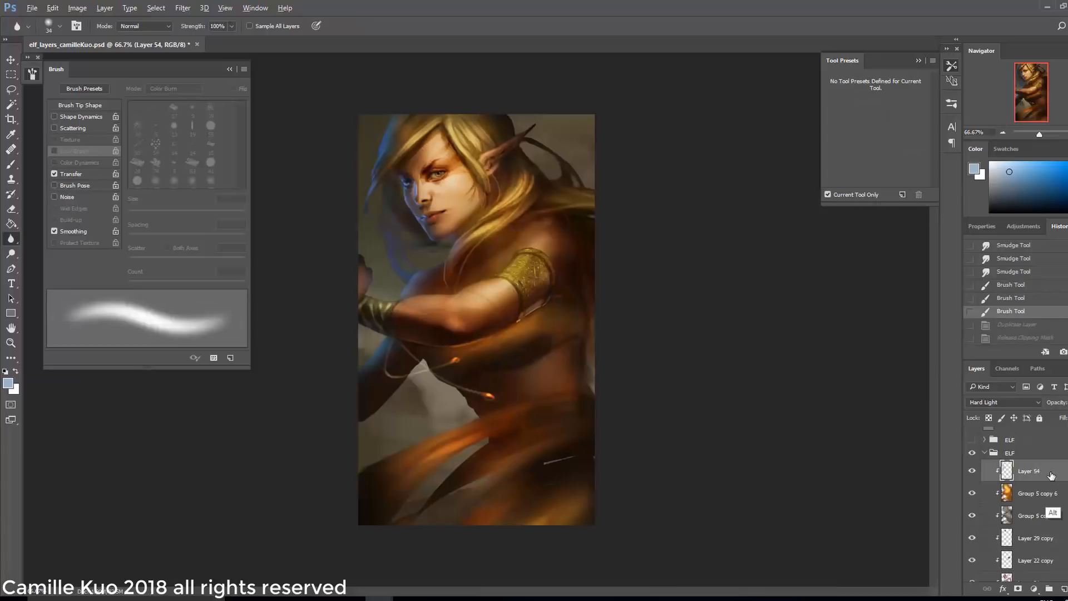
alt+click(1049, 481)
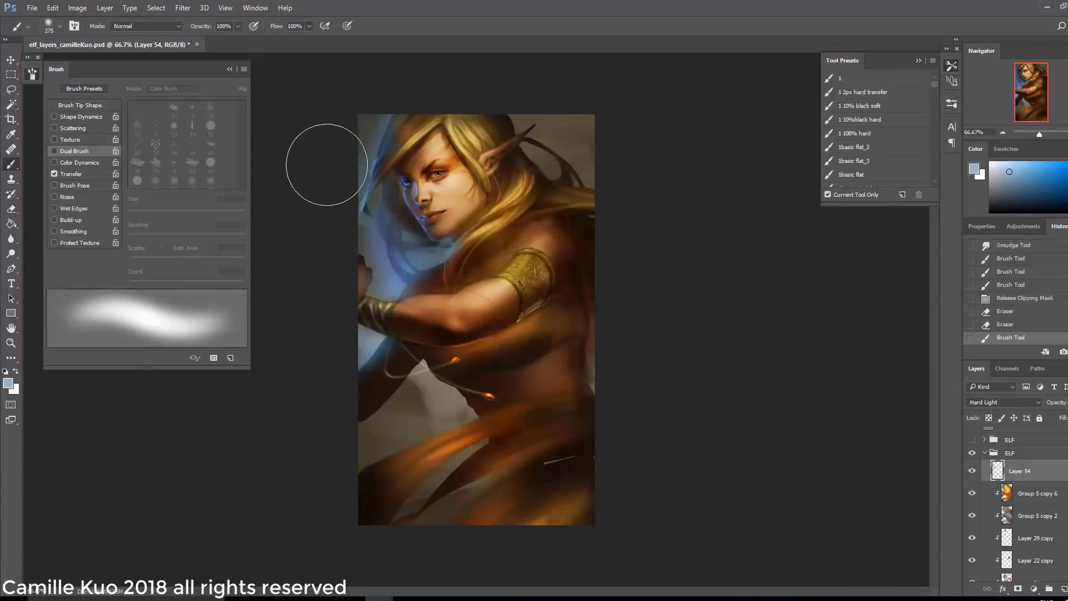
- Extend the blue haze across the background using an inverted freehand selection around the lower torso, and blend it with a 97 px Smudge tip
key(l)
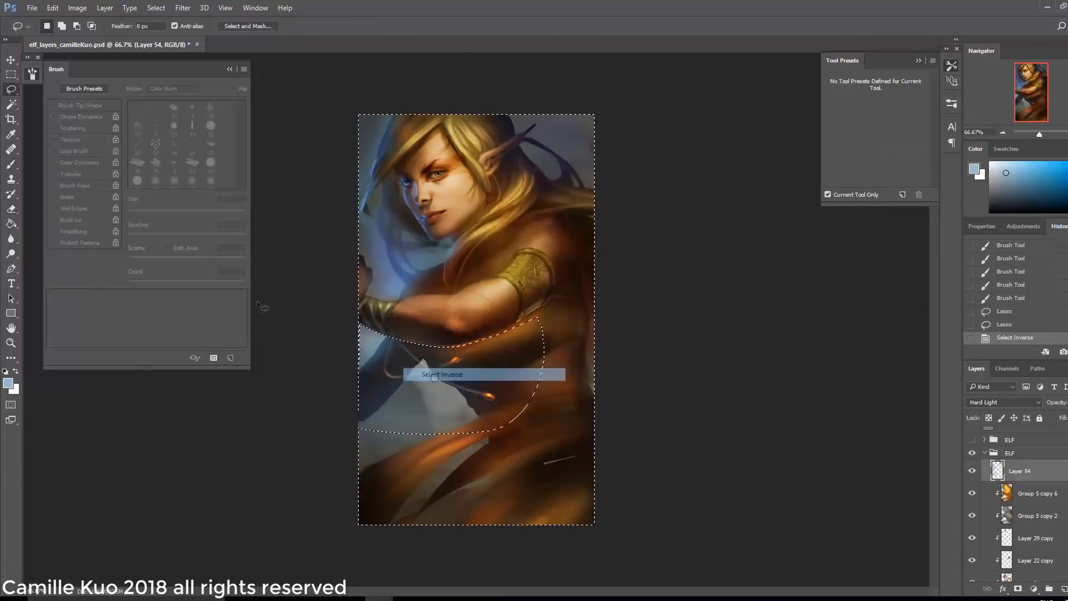
click(1064, 540)
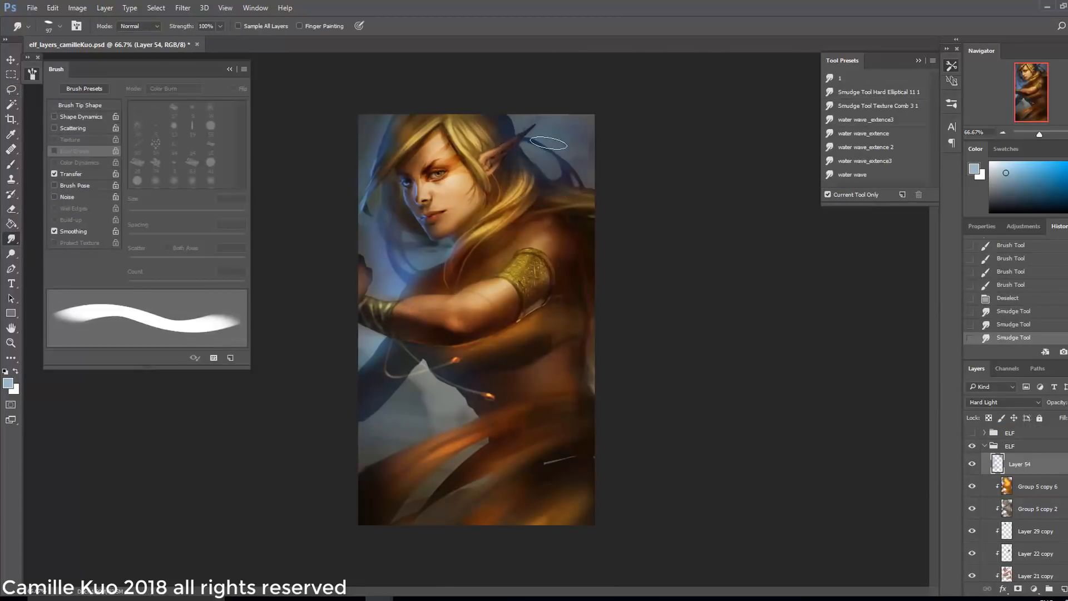
key(ctrl+plus)
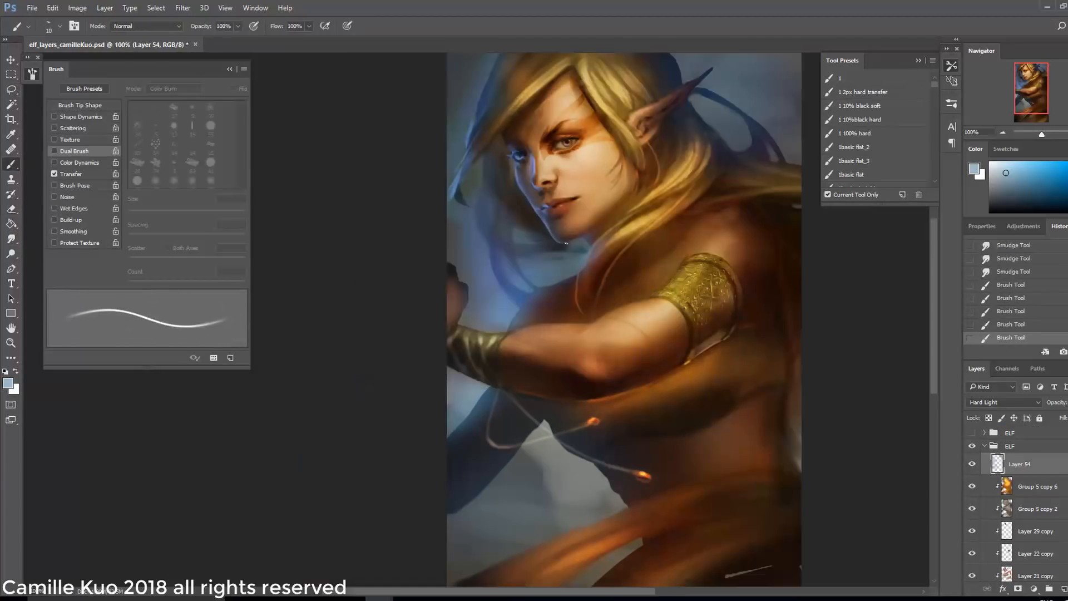
- Smudge and erase the blue light around the face, and brush light blue along the blond hair below the ear
key(r)
right_click(590, 272)
key(e)
right_click(537, 137)
key(b)
drag(669, 214, 656, 271)
- Enlarge the brush, sample a colour near the wrist wrap, and erase the excess blue haze covering the wrap
key(])
key(])
key(])
key(])
alt+click(473, 367)
key(e)
mouse_move(451, 419)
mouse_down()
mouse_move(509, 439)
mouse_move(481, 428)
mouse_up()
right_click(546, 439)
key(l)
key(b)
right_click(574, 283)
key(ctrl+d)
click(10, 164)
key(ctrl+alt+z)
key(ctrl+alt+z)
key(ctrl+alt+z)
- Pick another brush tip and paint a blue stroke from the shoulder up toward the face on Layer 54
right_click(660, 300)
click(783, 354)
key(Return)
drag(573, 389, 545, 273)
- Brush soft blue haze inside a freehand selection of the background beside the face with an enlarged tip, and clear the selection
key(l)
key(b)
key(])
key(])
key(])
key(])
key(])
key(])
drag(451, 299, 482, 371)
right_click(607, 298)
key(ctrl+d)
- Paint the rim light from the mouth down to the chin, clean it with the Eraser, and sample its pale blue
click(10, 238)
key(b)
mouse_move(556, 278)
mouse_down()
mouse_move(549, 379)
mouse_move(582, 309)
mouse_move(594, 312)
mouse_move(556, 333)
mouse_up()
key(e)
key(b)
key([)
alt+click(544, 324)
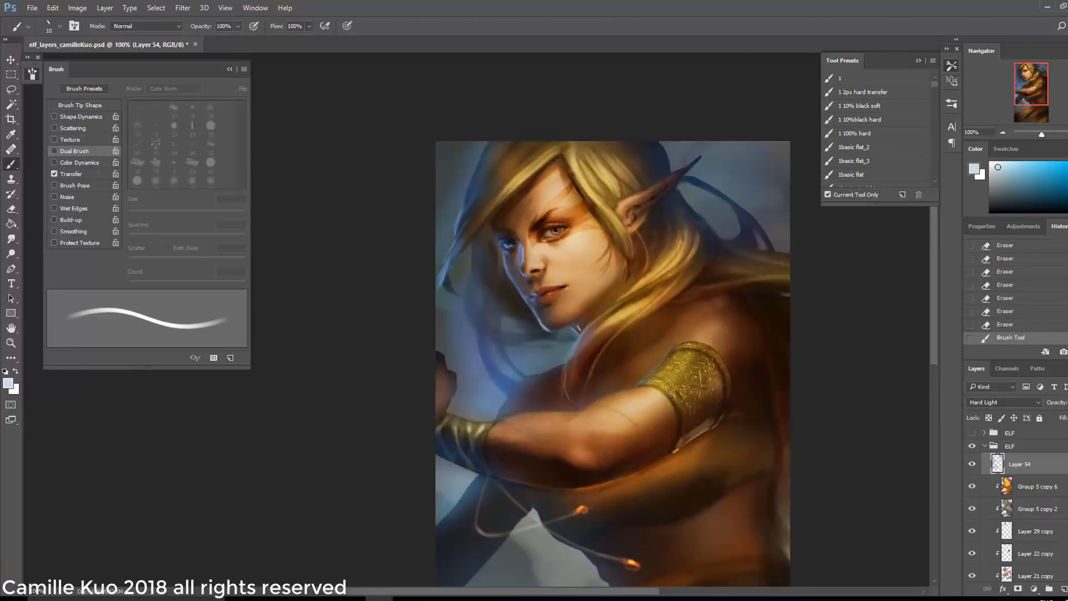
- Blend the blue rim light from the nose down to the mouth with a resized Smudge tip
right_click(521, 259)
key(r)
right_click(529, 242)
drag(523, 261, 531, 300)
- Paint a thin light-blue edge highlight on the shoulder above the forearm with a smaller brush tip
key(b)
alt+click(516, 399)
key([)
key([)
key([)
drag(507, 392, 523, 378)
- Brighten the shadowed eye with light blue sampled from beside it, using a larger brush tip
key(])
key(])
key(])
key(])
alt+click(516, 240)
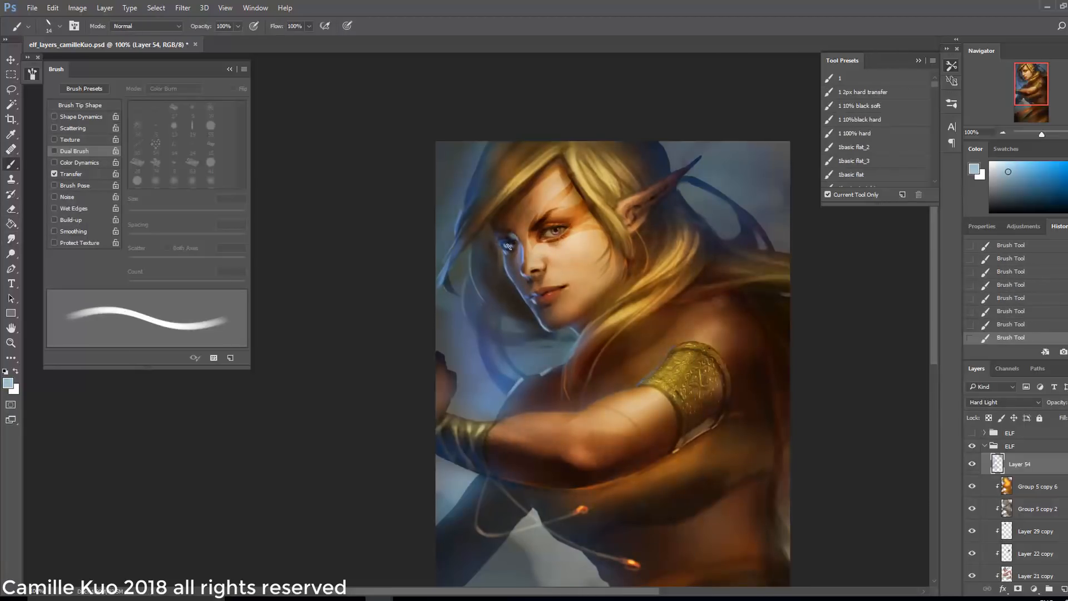
- Resize the brush tip, sample a colour near the shoulder, and create a new Normal-mode Layer 55 above Layer 54
key([)
key([)
key([)
key([)
alt+click(691, 295)
key(])
right_click(687, 299)
key(Return)
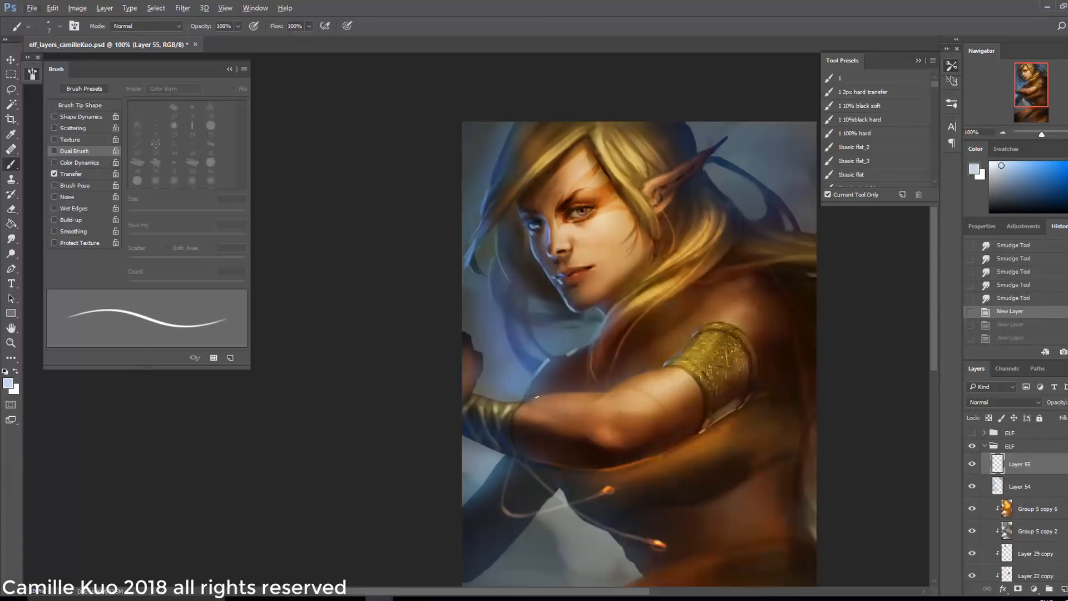
- Paint small touch-ups on Layer 55 from the shadowed eye to the cheek-side hair, using colours sampled from the figure
right_click(629, 300)
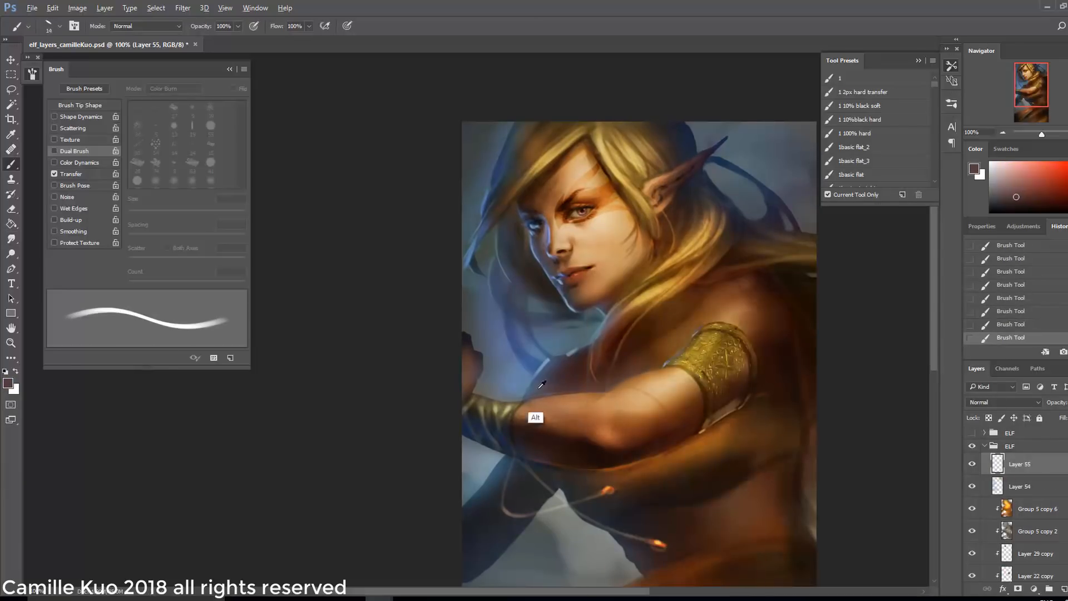
alt+click(547, 387)
alt+click(533, 226)
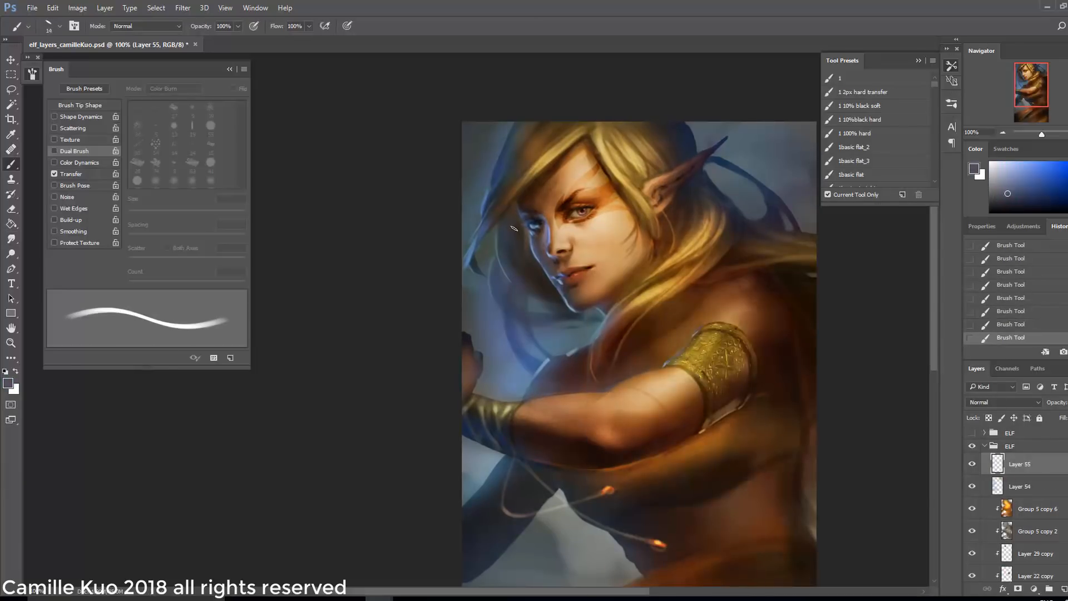
key([)
key([)
key([)
key([)
alt+click(634, 217)
drag(632, 214, 636, 231)
- Paint a golden-brown hair strand beside the forehead on Layer 55 with an enlarged tip and a sampled hair colour
key(])
key(])
key(])
right_click(661, 232)
key(Return)
alt+click(617, 178)
drag(621, 191, 597, 161)
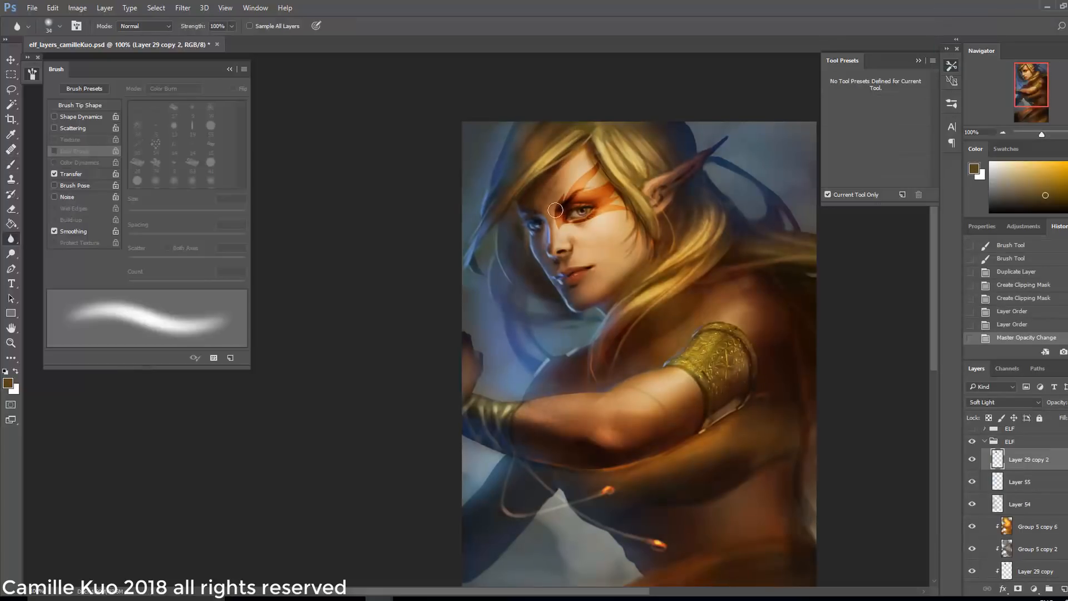
- Soften the orange war paint around the eye on Layer 29 copy 2 with the Blur tool
click(555, 210)
key(alt+[)
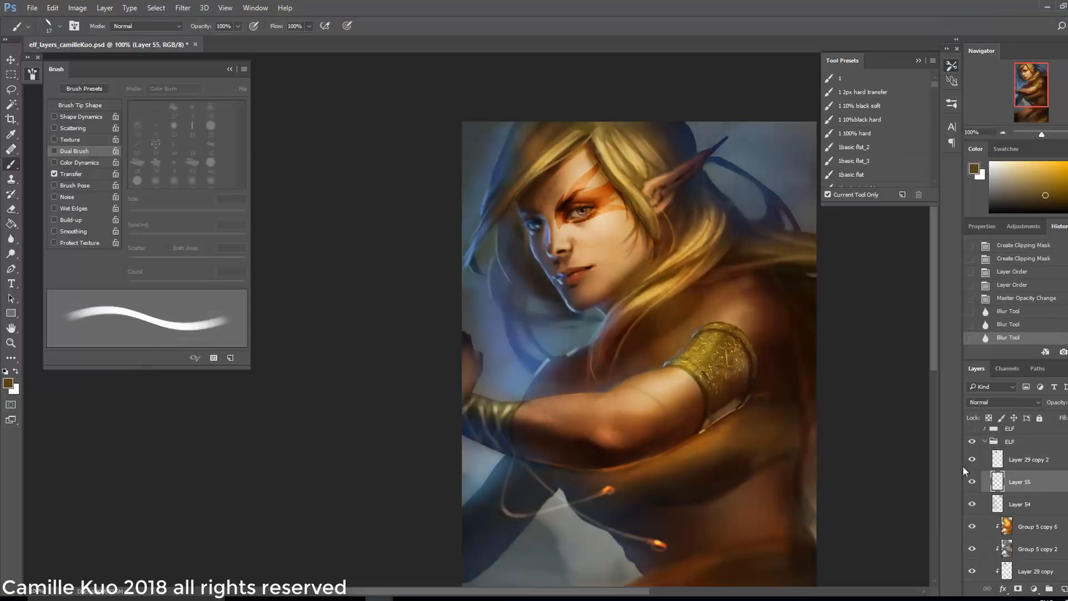
key(alt+[)
key(b)
alt+click(531, 231)
click(531, 231)
click(1008, 325)
- Paint pale-blue highlights beside the shadowed eye on Layer 54 with a 7 px brush tip
right_click(545, 211)
key(Return)
right_click(529, 214)
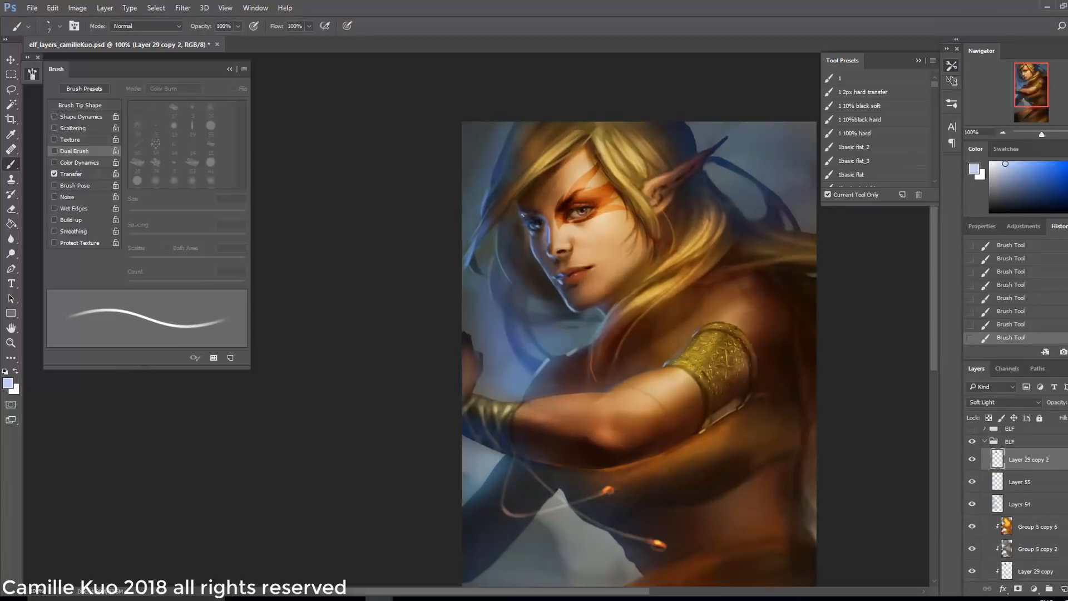
key(Return)
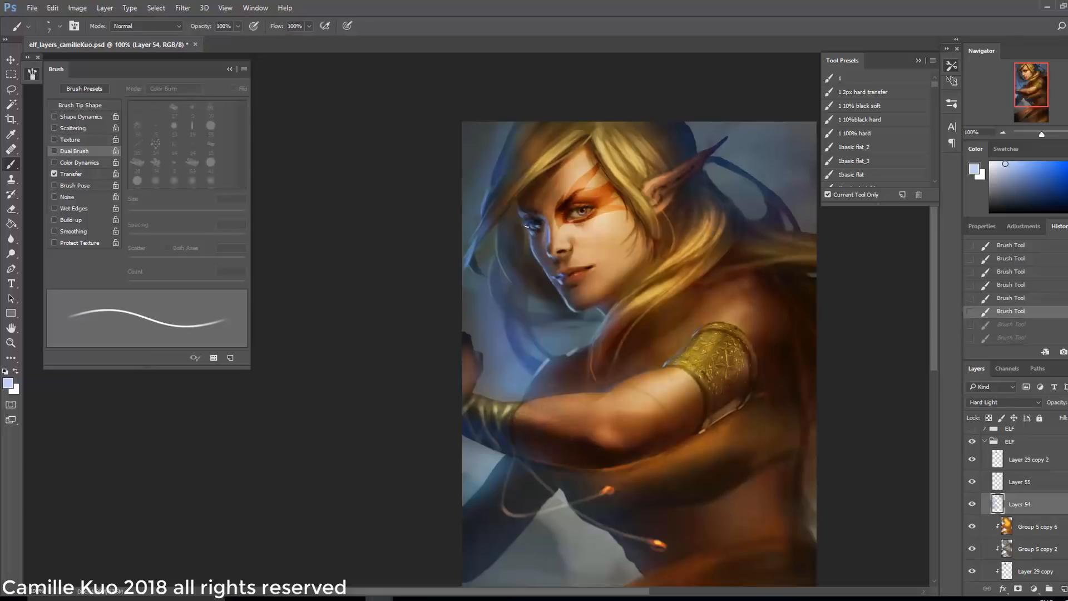
click(528, 227)
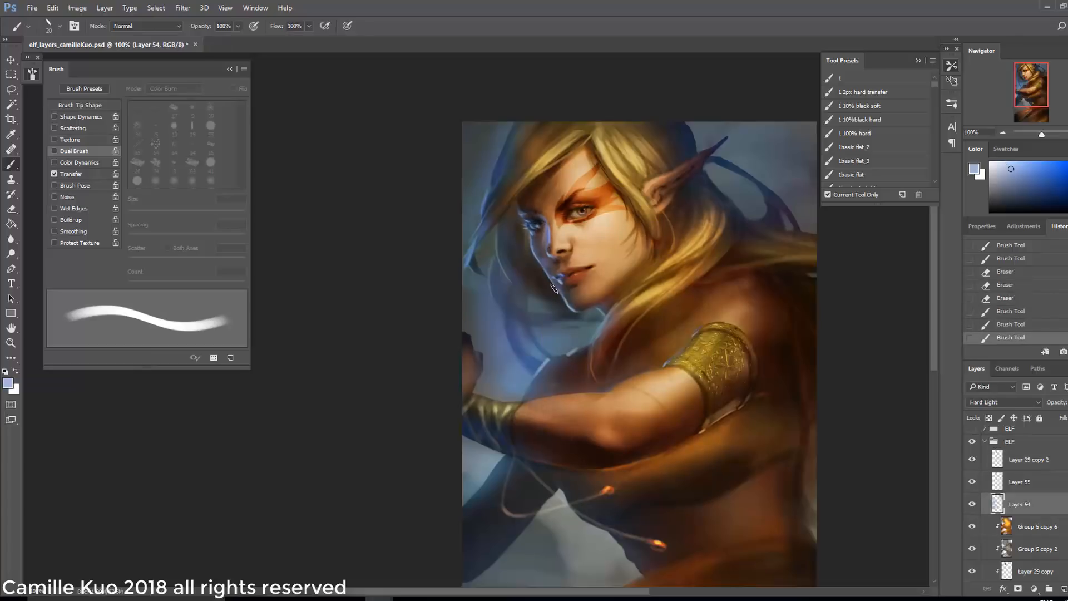
- Dab blue light beside the mouth corner with a 15 px tip, toggling Layer 54's visibility to compare
right_click(573, 272)
key(Return)
click(559, 275)
click(972, 503)
click(971, 504)
right_click(556, 258)
key(Return)
click(553, 278)
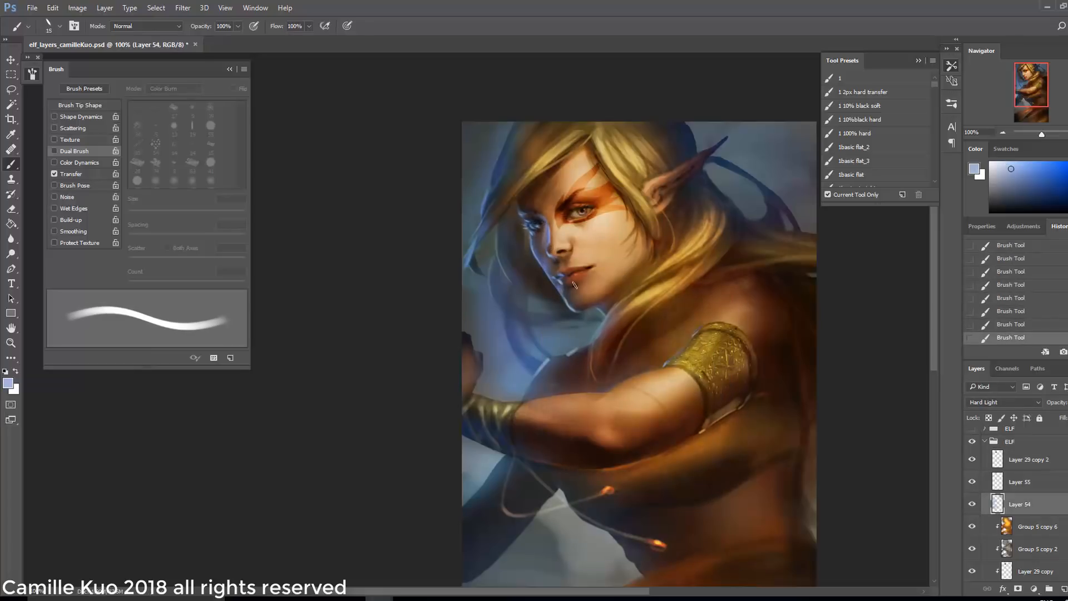
- Undo the last strokes by the mouth and erase stray blue light around the chin
right_click(593, 271)
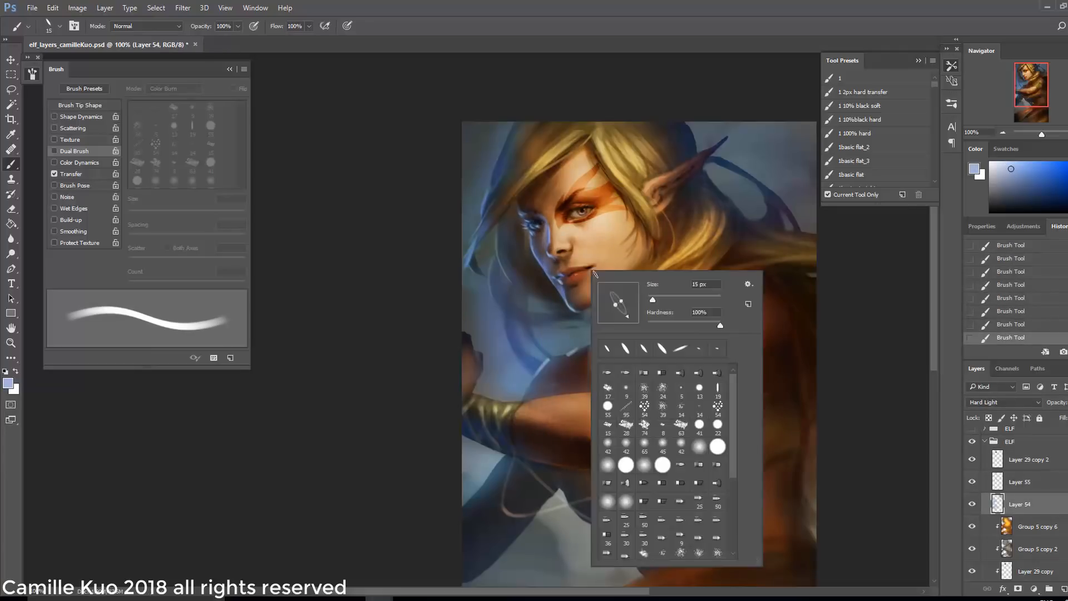
key(ctrl+alt+z)
key(ctrl+alt+z)
key(e)
click(573, 328)
click(566, 303)
key(r)
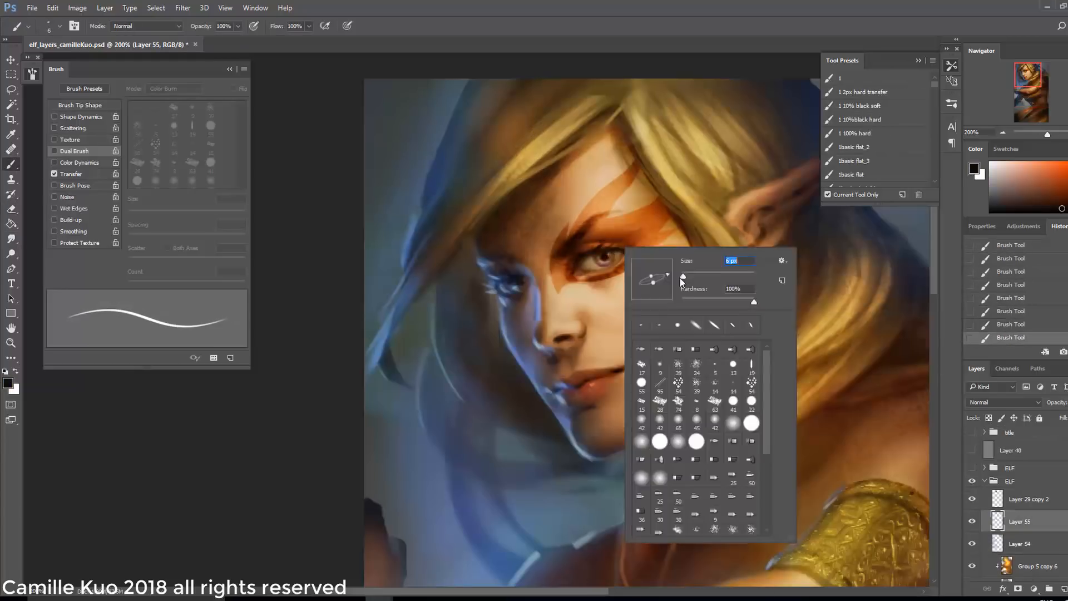
- Paint dark red-brown details on the lids and lashes of the lit eye on Layer 55 with a 4 px tip
key(Return)
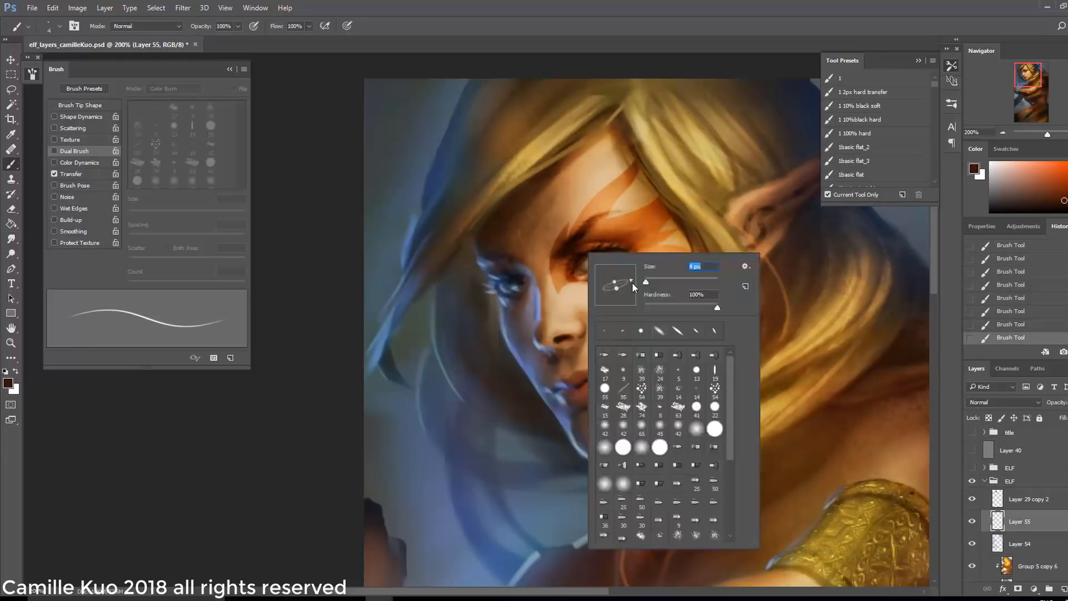
alt+click(563, 255)
alt+click(609, 247)
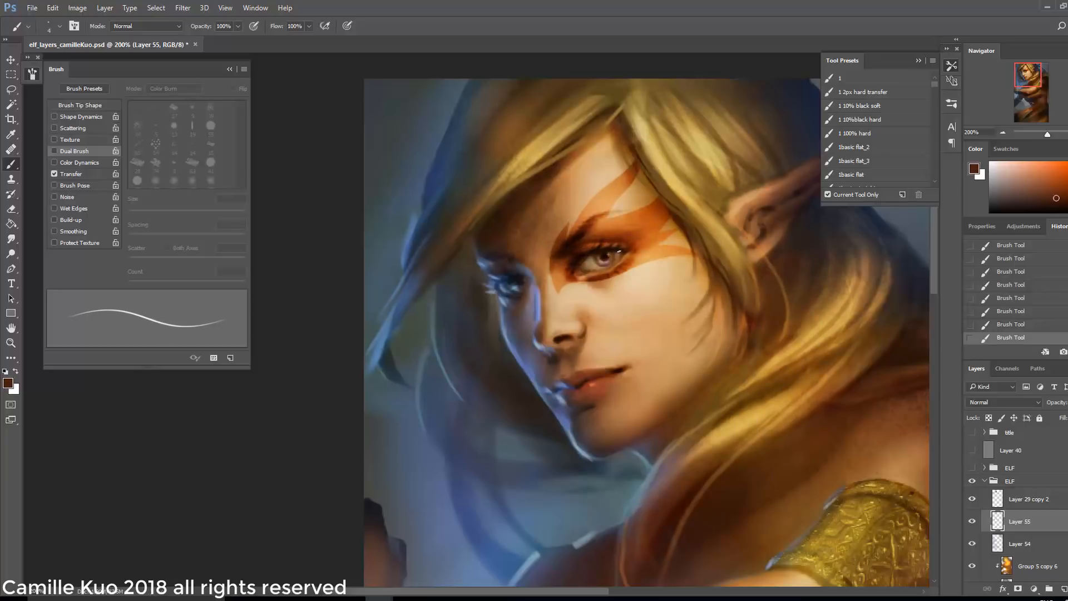
right_click(623, 242)
double_click(680, 380)
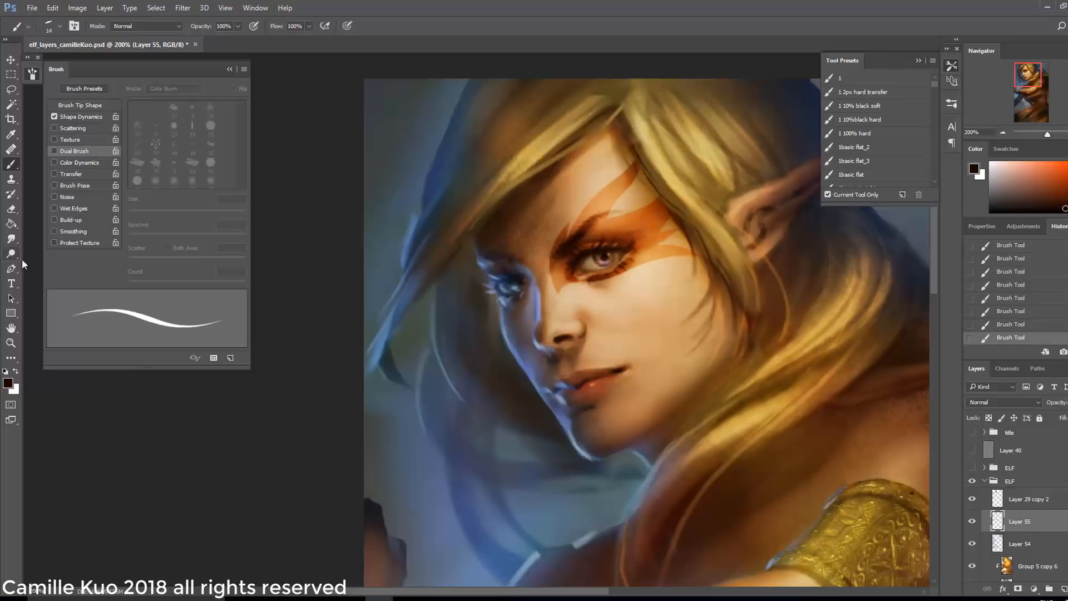
- Smudge the war paint beside the lit eye on Layer 29 copy 2 with a resized tip
key(alt+bracketright)
key(r)
right_click(652, 274)
key(Return)
- Paint fine lash and lower-lid strokes around the lit eye on Layer 55 with sampled colours and small tips
key(b)
key(alt+bracketleft)
right_click(615, 257)
right_click(613, 255)
key(Return)
alt+click(617, 262)
drag(582, 269, 578, 272)
drag(573, 290, 585, 292)
alt+click(622, 257)
- Touch up the light blue on the shadowed cheek on Layer 54, and erase excess strokes near the lit eye on Layer 55
key(alt+bracketleft)
alt+click(503, 324)
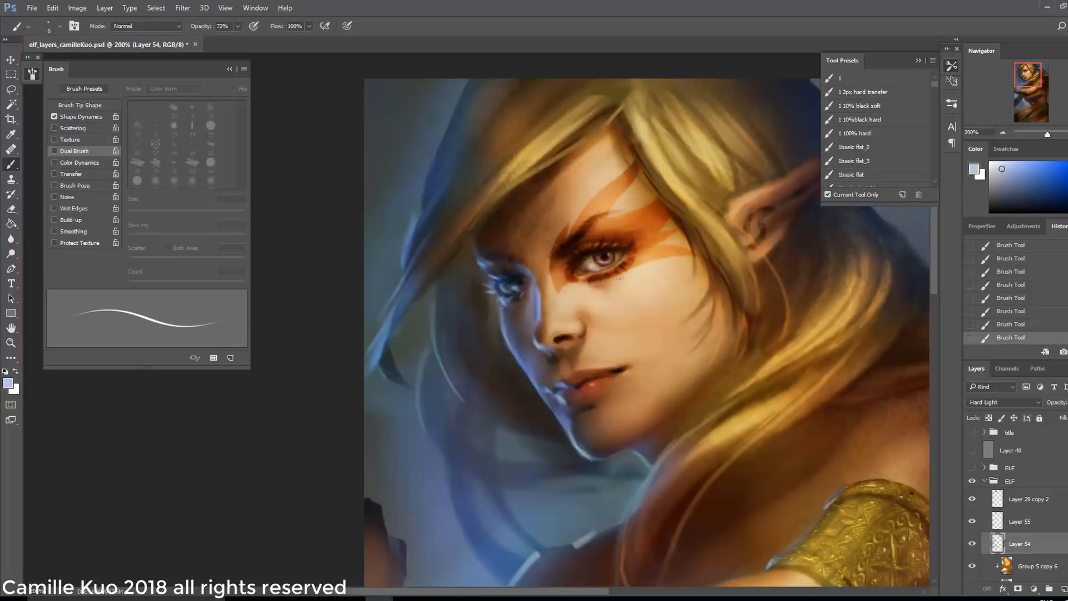
key(e)
key(ctrl+minus)
drag(578, 194, 558, 196)
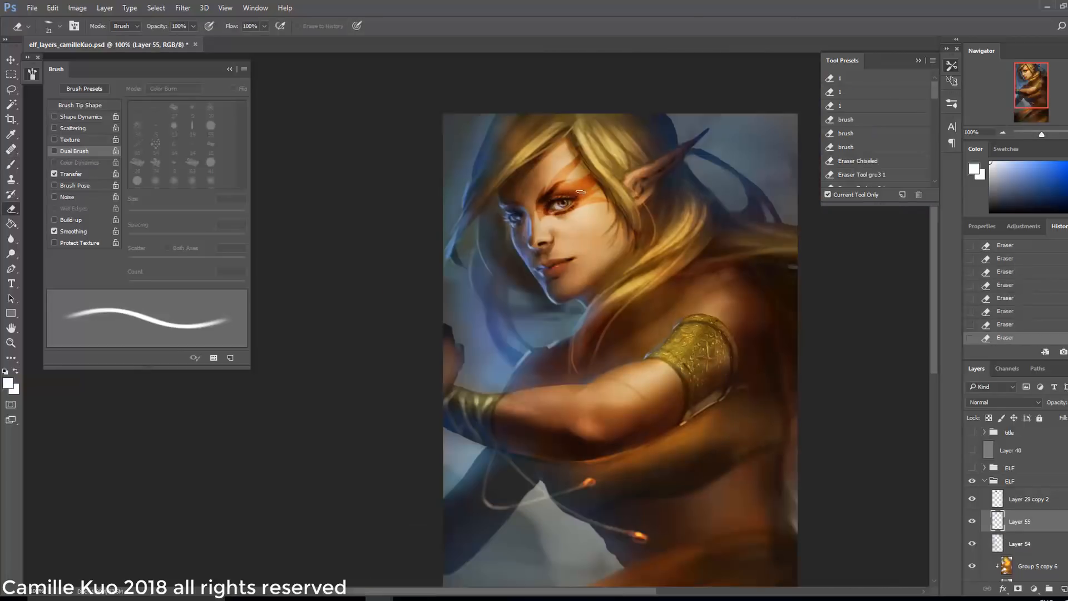
- Adjust the Levels and Hue/Saturation of a freehand-selected area on Layer 54, and clear the selection
key(ctrl+minus)
click(1027, 545)
drag(431, 175, 432, 178)
key(ctrl+l)
drag(1001, 297, 967, 298)
key(Return)
key(ctrl+u)
click(861, 341)
key(ctrl+d)
- Paint brown strokes over the shoulder and collar cloth on Layer 55 with a 51 px brush tip
click(1021, 521)
key(b)
key(ctrl+plus)
right_click(732, 299)
right_click(722, 295)
click(797, 482)
drag(781, 322, 769, 318)
key(Return)
drag(712, 299, 664, 400)
click(1028, 498)
key(e)
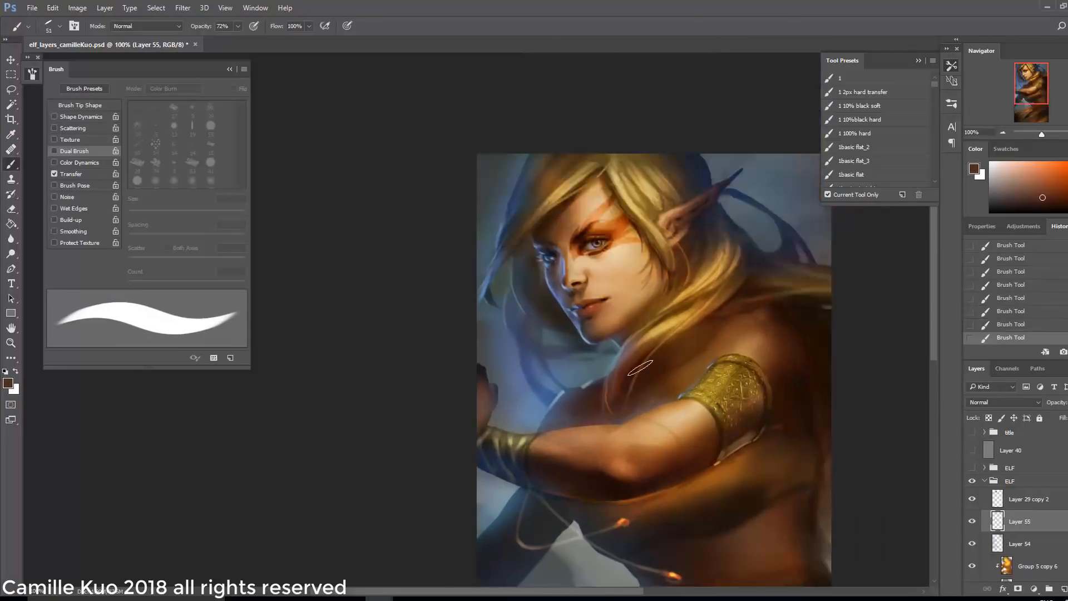
- Touch up the shading along the nose on Layer 55 with sampled skin colours and smaller brush tips
key(ctrl+minus)
key(ctrl+plus)
key(ctrl+plus)
click(1020, 521)
key(b)
alt+click(428, 337)
right_click(695, 144)
key(Return)
key([)
click(427, 319)
right_click(649, 192)
key(Return)
key([)
alt+click(417, 335)
- Paint fine reddish-brown strokes on the ear on Layer 55, and compare the result with an earlier history state
drag(610, 192, 627, 232)
click(993, 311)
click(1001, 337)
alt+click(681, 189)
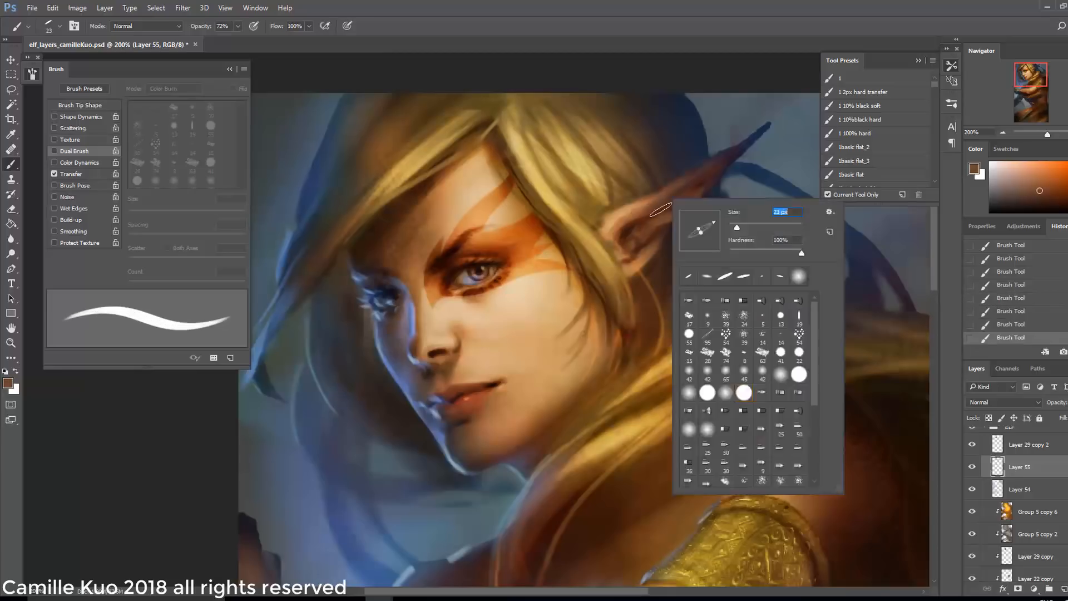
key(ctrl+minus)
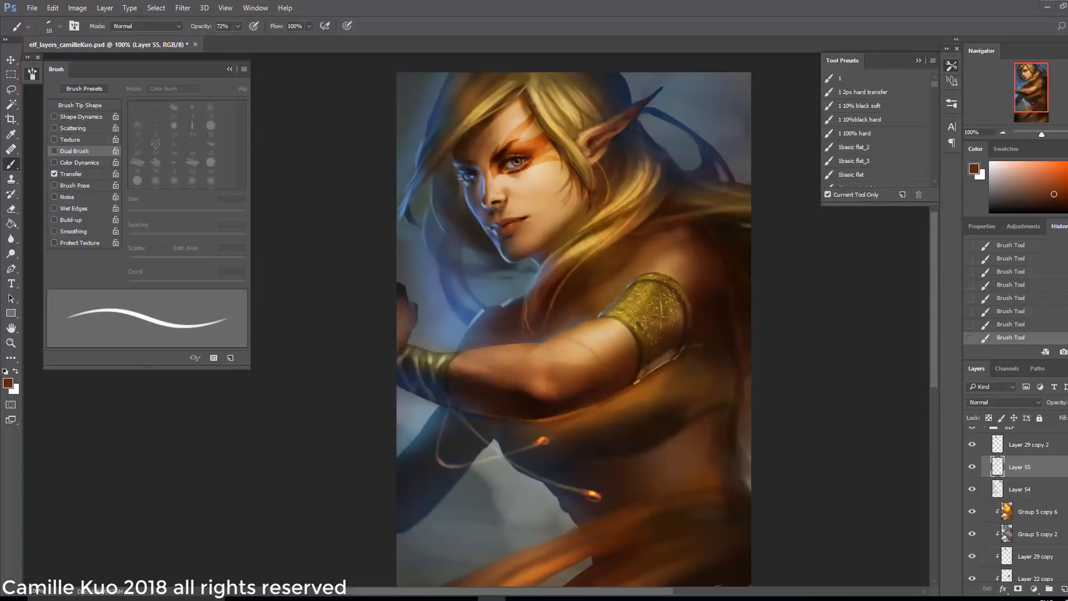
- Stamp the visible artwork into a new layer, apply a High Pass filter, and set its blend mode to Hard Light
key(ctrl+shift+alt+e)
click(183, 7)
mouse_move(251, 274)
click(358, 295)
click(763, 167)
key(shift+alt+v)
key(shift+alt+h)
- Paint dark red-brown strokes on the shoulder above the armband on Layer 55, using a 39 px tip and sampled colours
right_click(668, 303)
double_click(723, 445)
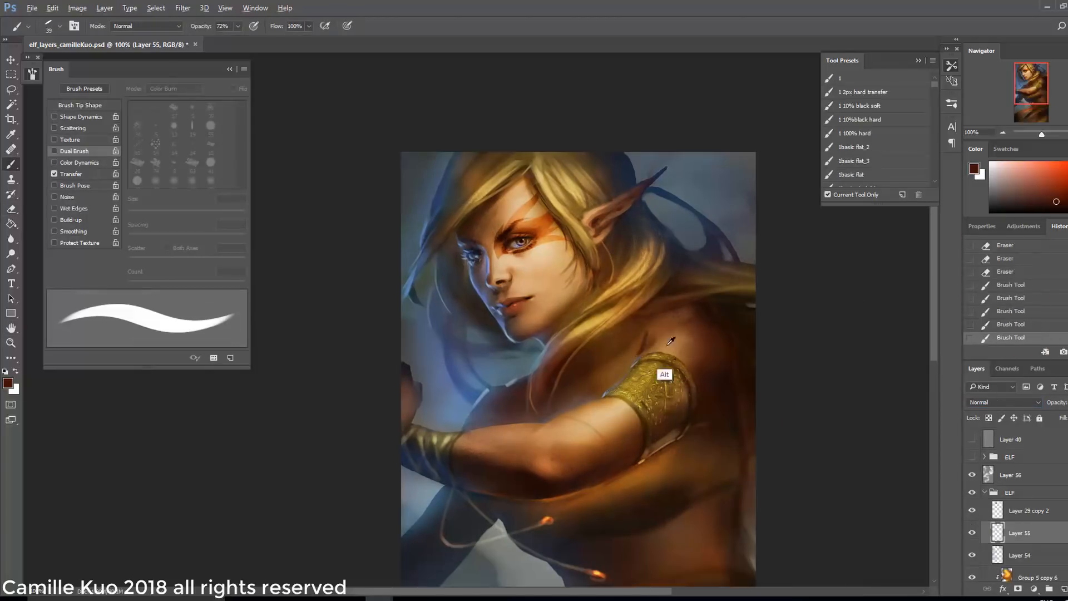
alt+click(667, 344)
key([)
mouse_move(657, 328)
mouse_down()
mouse_move(643, 342)
mouse_move(678, 329)
mouse_move(648, 348)
mouse_up()
key(])
key(])
alt+click(647, 345)
alt+click(656, 346)
alt+click(683, 316)
- Blend the shoulder's upper contour above the armband on Layer 55 with sampled browns, varying the brush tip size
key([)
key([)
key([)
alt+click(648, 331)
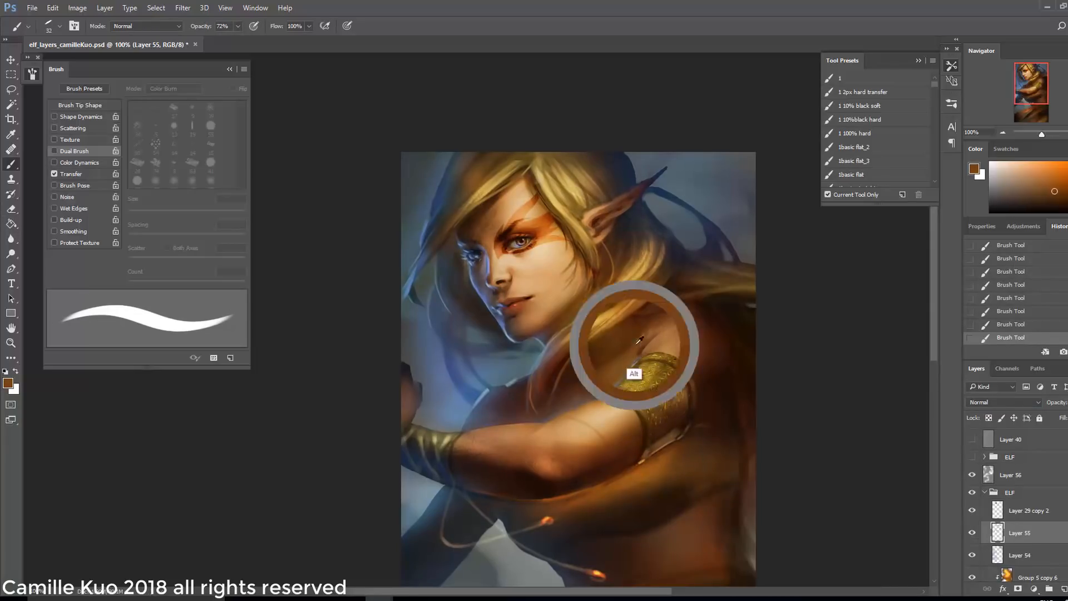
alt+click(639, 356)
right_click(664, 301)
drag(739, 328, 732, 329)
drag(657, 334, 640, 344)
key(])
key(])
key(])
key(])
alt+click(607, 337)
- Paint over the cloak and hair behind the shoulder on Layer 55 with sampled browns and adjusted tip sizes
right_click(655, 300)
drag(741, 329, 788, 327)
key([)
key([)
key([)
key([)
alt+click(723, 318)
right_click(727, 314)
alt+click(681, 309)
right_click(719, 311)
alt+click(731, 348)
- Touch up the brow and nose bridge on Layer 55 with sampled reddish browns, starting from a 25 px tip
alt+click(512, 258)
right_click(513, 252)
drag(585, 266, 576, 266)
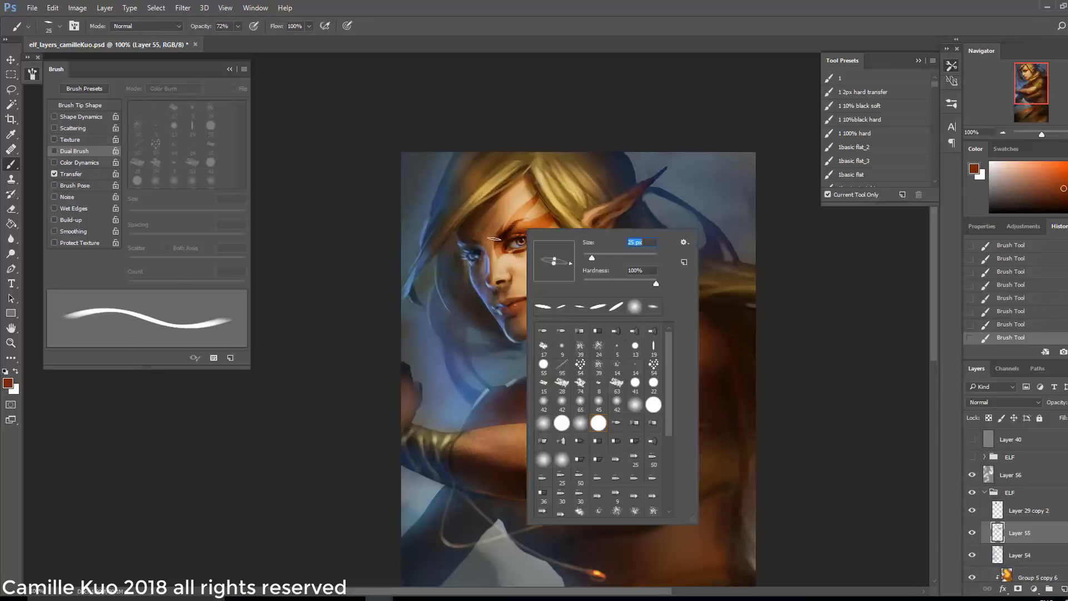
right_click(518, 234)
click(537, 300)
alt+click(499, 282)
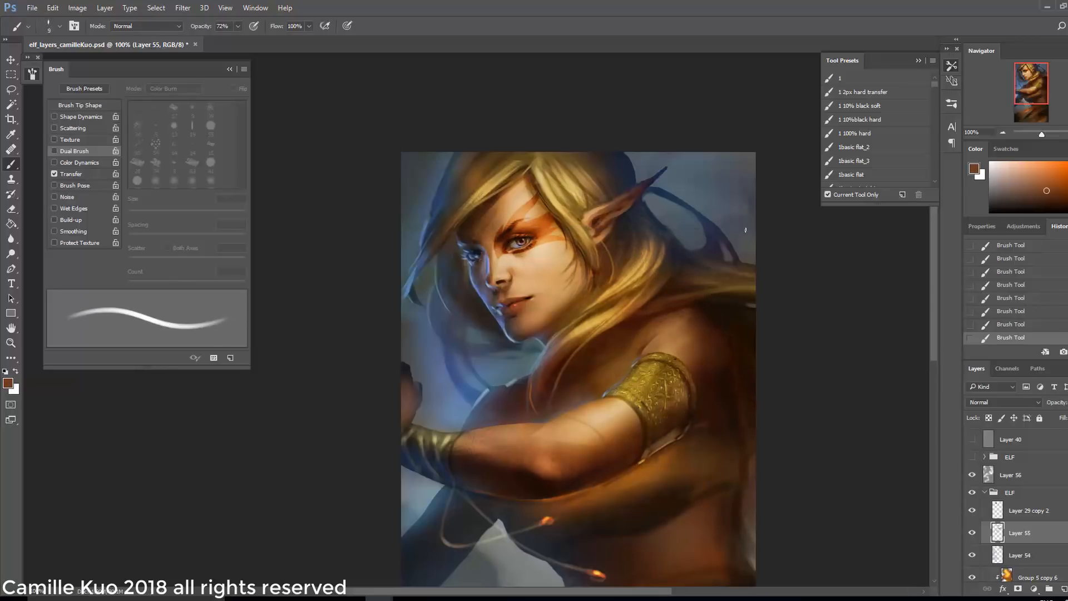
- Retouch the inner corner of the lit eye with sampled colours, and compare before and after by undoing and redoing
key(ctrl+plus)
alt+click(542, 183)
alt+click(529, 186)
key(ctrl+minus)
key(ctrl+alt+z)
key(ctrl+alt+z)
key(ctrl+plus)
key(ctrl+shift+z)
key(ctrl+shift+z)
- Paint small orange strokes beside the inner corner of the lit eye on Layer 55 with 9 px and 3 px tips
drag(533, 218, 554, 274)
right_click(585, 235)
right_click(567, 243)
click(579, 276)
click(552, 232)
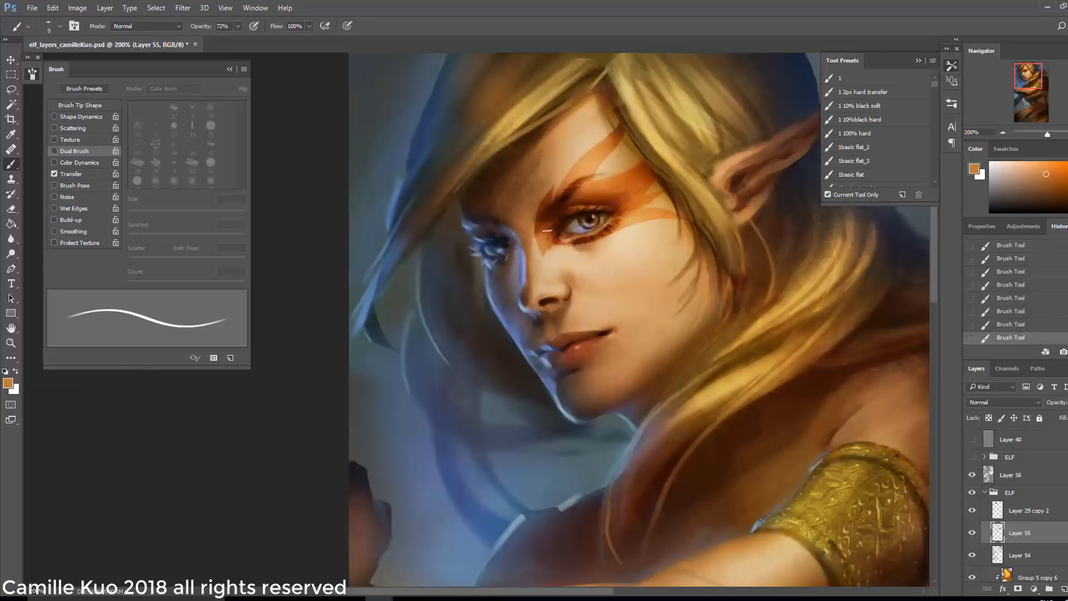
alt+click(547, 217)
right_click(559, 233)
click(559, 235)
alt+click(543, 250)
right_click(566, 227)
click(625, 257)
click(556, 229)
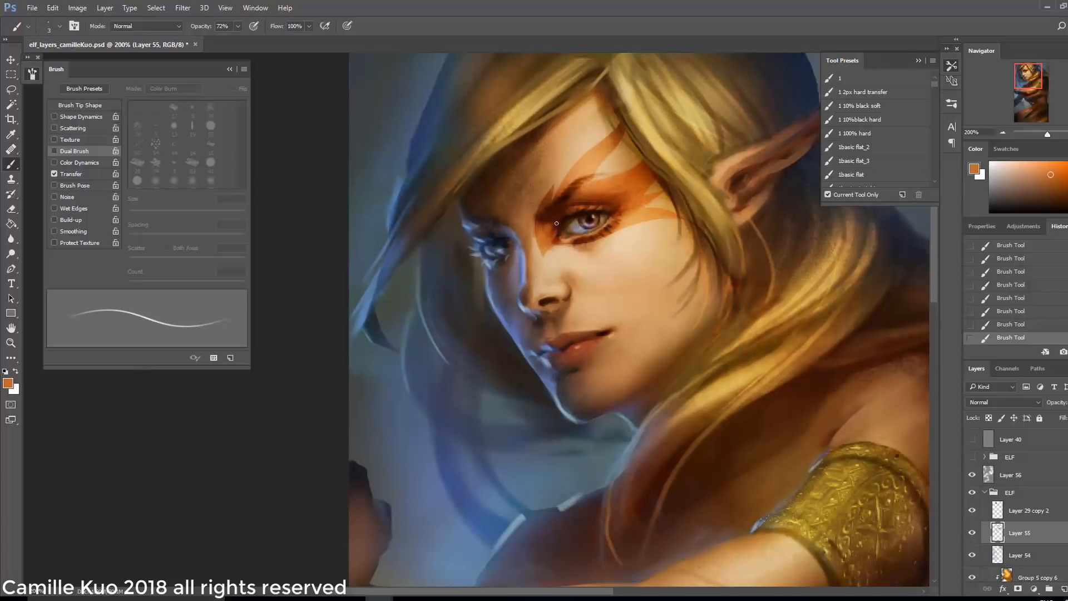
- Refine the dark edge at the lit eye's inner corner with a 4 px tip, and compare by undoing and redoing
alt+click(557, 229)
right_click(562, 235)
right_click(575, 223)
click(632, 249)
drag(605, 245, 605, 253)
click(559, 231)
key(ctrl+alt+z)
key(ctrl+alt+z)
key(ctrl+shift+z)
key(ctrl+shift+z)
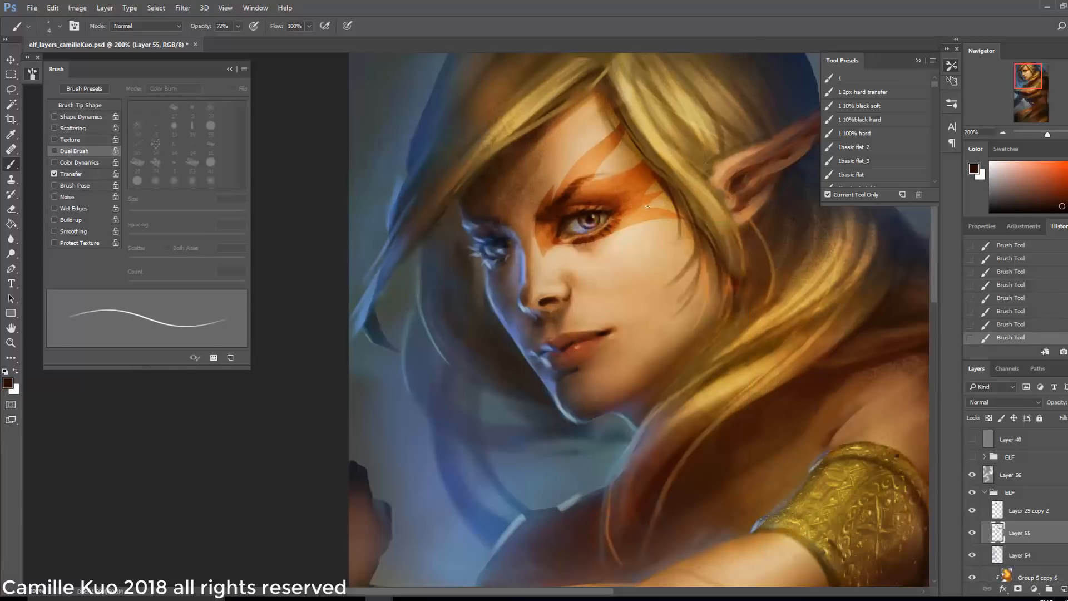
- Raise the brush opacity to 100% for Layer 55 and sample a colour beside the lit eye
key(ctrl+minus)
key(ctrl+minus)
click(1018, 474)
key(ctrl+plus)
click(1019, 532)
key(ctrl+plus)
click(237, 26)
drag(237, 40, 253, 40)
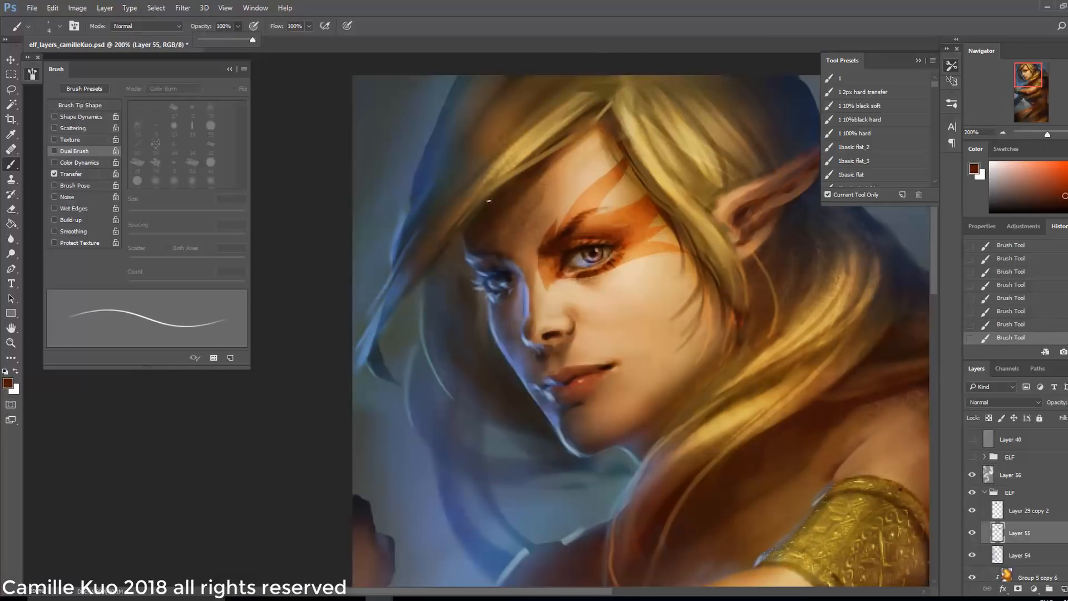
key(ctrl+minus)
key(ctrl+plus)
alt+click(580, 259)
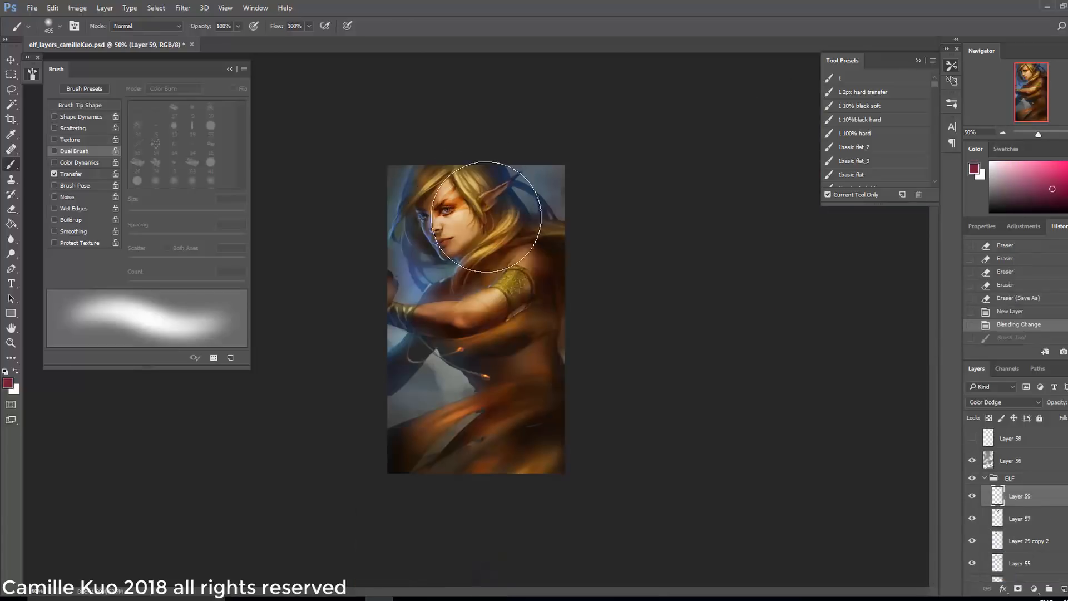
- Paint a soft dark-pink glow over the head and cloth on Color Dodge Layer 59 with a 495 px tip, and undo the last strokes
click(486, 216)
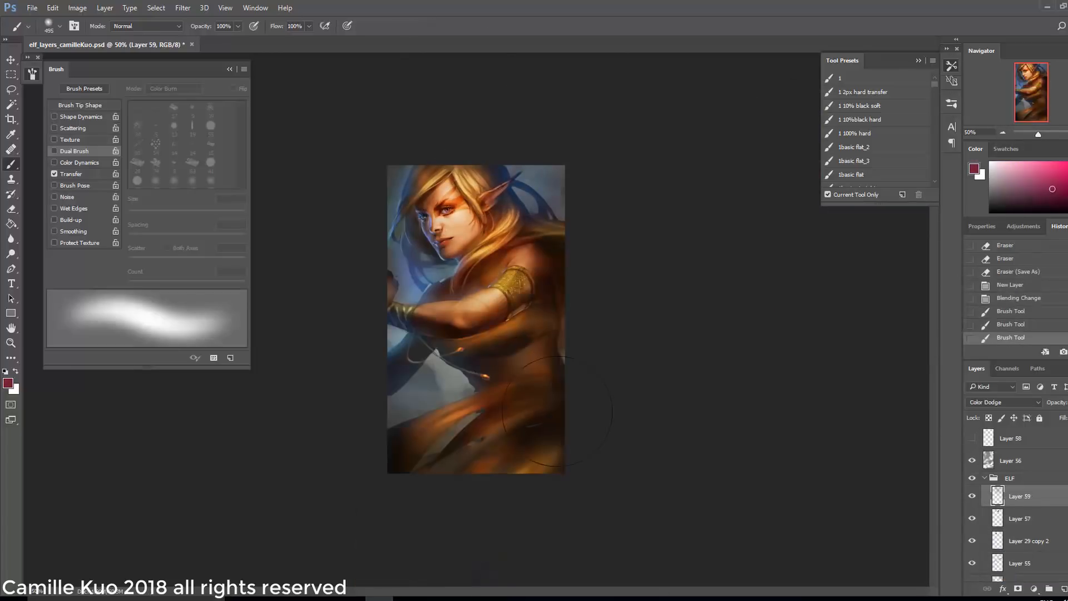
click(522, 393)
key(ctrl+alt+z)
key(ctrl+alt+z)
- Brush a soft green glow over the cloak behind the shoulder and the lower cloth on Color Dodge Layer 59
click(560, 326)
click(545, 203)
click(555, 293)
click(524, 408)
click(474, 476)
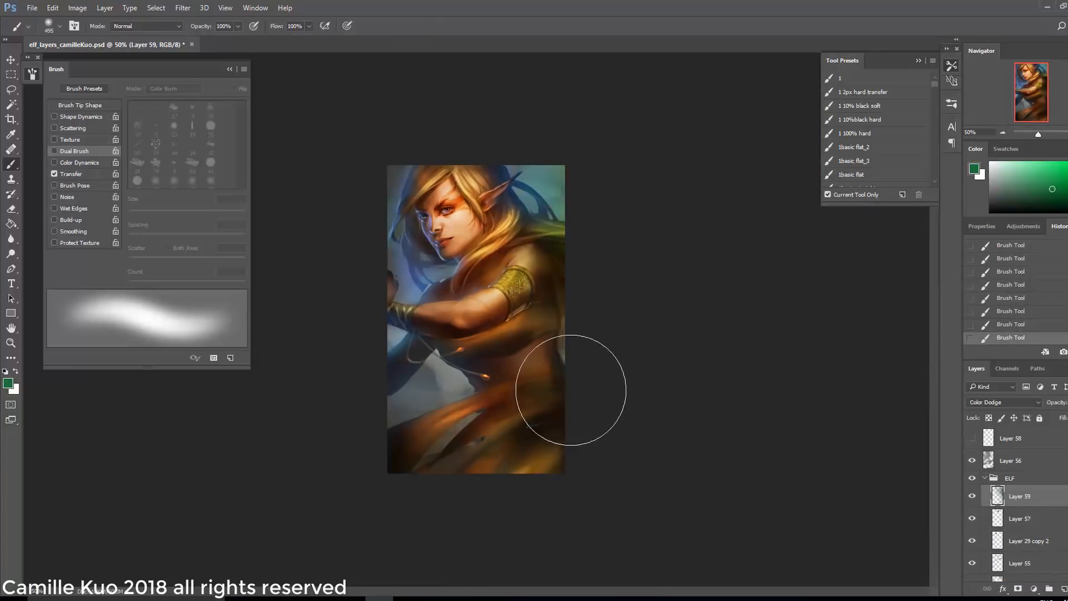
drag(517, 401, 315, 436)
- Brush a soft blue glow over the lower cloth and the background beside the face on Layer 59
click(1030, 190)
click(476, 422)
drag(383, 221, 449, 295)
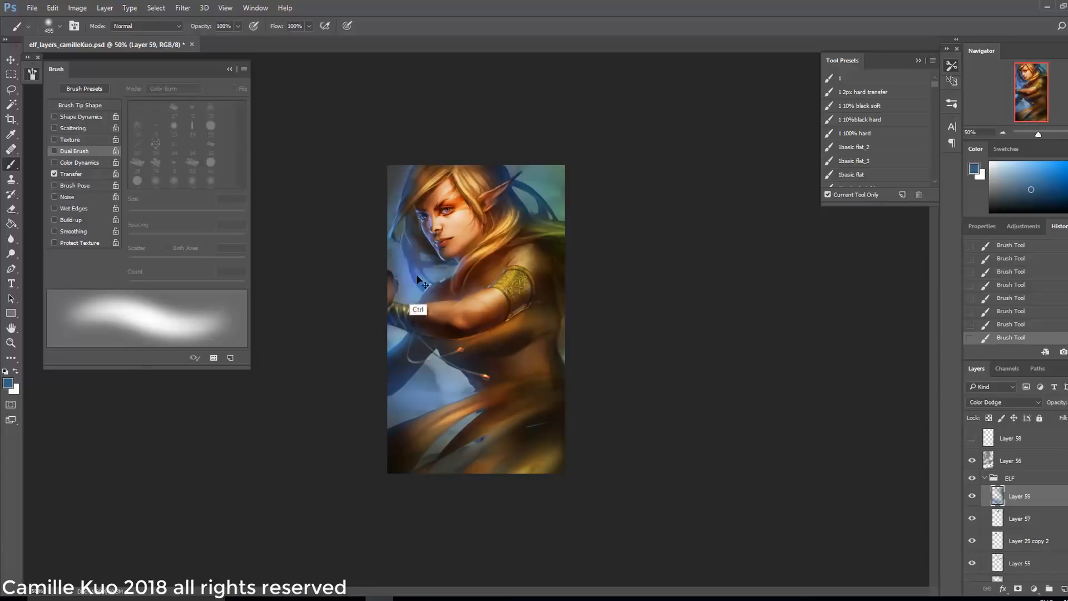
- Brush a brighter soft glow over the shoulder and arm on Layer 59, sample new colours, and undo the last stroke
click(1066, 170)
drag(543, 255, 470, 327)
alt+click(395, 179)
alt+click(528, 195)
key(bracketleft)
key(bracketleft)
key(ctrl+z)
- Select the gap behind the cloak freehand, brush a sampled glow into it on Layer 59, and clear the selection
key(l)
drag(560, 245, 564, 370)
key(b)
alt+click(559, 345)
drag(579, 311, 522, 390)
key(l)
key(ctrl+d)
- Brush sampled teal-blue glow over the background beside the hair, above the head and below the forearm on Layer 59
key(b)
alt+click(406, 256)
mouse_move(406, 256)
mouse_down()
mouse_move(453, 334)
mouse_move(423, 283)
mouse_up()
alt+click(557, 184)
alt+click(551, 181)
drag(557, 181, 456, 167)
drag(422, 384, 398, 392)
- Select the area below the forearm freehand, brush a light blue glow into it on Layer 59, and clear the selection
key(l)
drag(389, 328, 465, 339)
key(b)
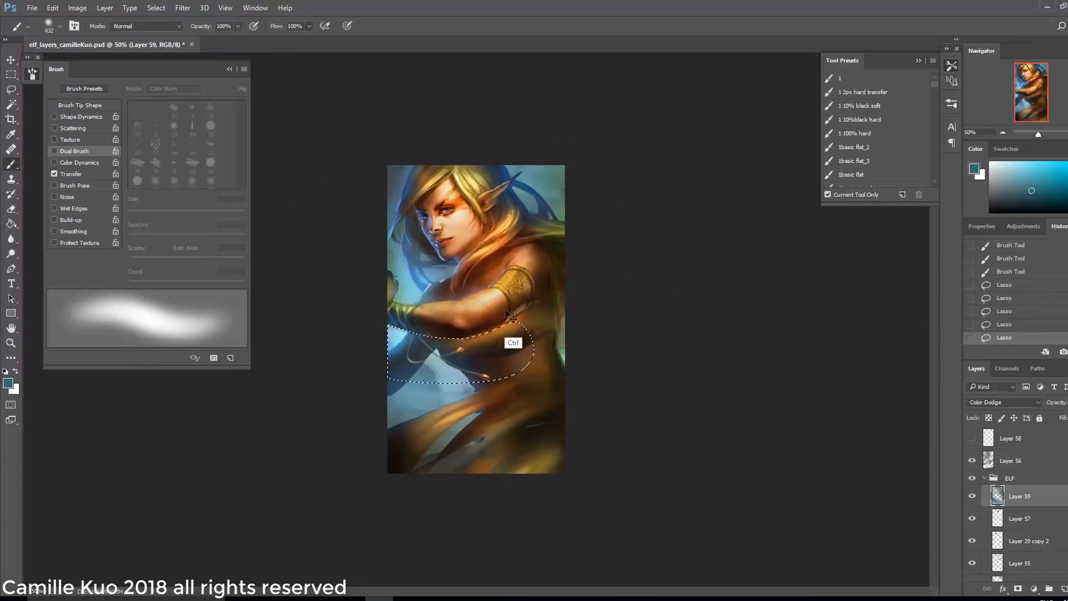
alt+click(501, 314)
click(996, 272)
click(1001, 337)
right_click(488, 299)
key(bracketleft)
key(bracketleft)
key(bracketleft)
key(l)
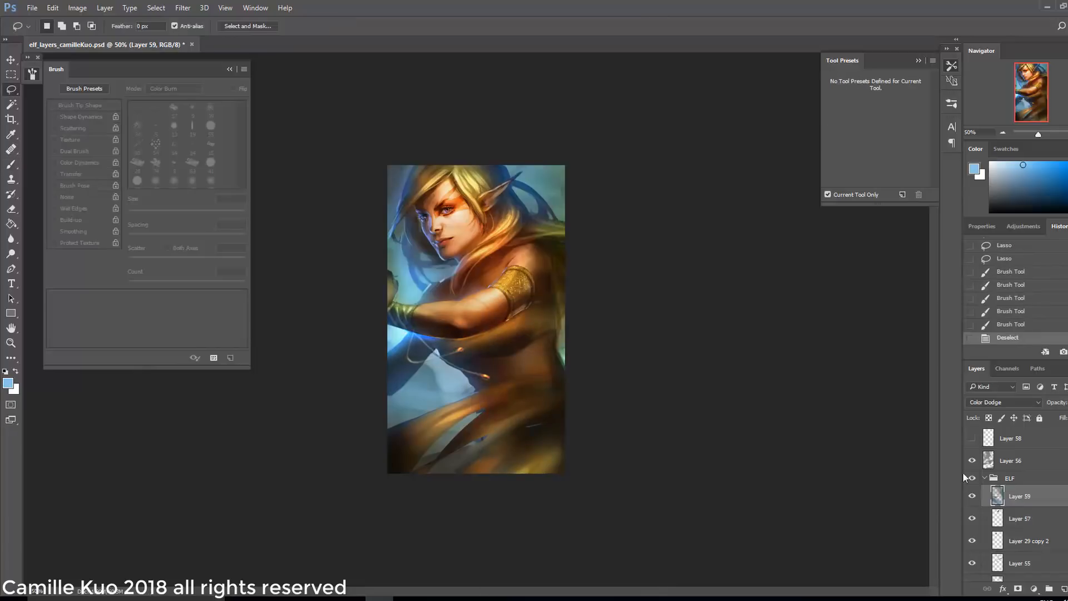
- Load a lower layer's outline as a selection, invert it, brush glow inside it on Layer 59, and clear the selection
scroll(1006, 528, down, 1)
ctrl+click(1006, 577)
key(ctrl+shift+i)
key(b)
drag(445, 274, 445, 367)
key(l)
right_click(422, 227)
click(462, 248)
- Add a Levels adjustment layer above Layer 59 and adjust its levels
key(b)
alt+click(433, 323)
click(1033, 588)
click(1029, 396)
drag(971, 321, 999, 321)
- Paint black on the Levels mask over the forearm, shoulder, face and background beside the hair, undoing one unwanted change
click(1023, 472)
click(990, 212)
drag(434, 355, 537, 257)
drag(423, 300, 406, 200)
key(l)
key(ctrl+z)
key(b)
drag(472, 239, 393, 178)
click(1000, 473)
drag(984, 297, 993, 297)
key(ctrl+z)
- Choose a large soft brush and continue painting black on the Levels mask over the elf's body
right_click(510, 241)
click(634, 268)
click(1000, 472)
click(1023, 472)
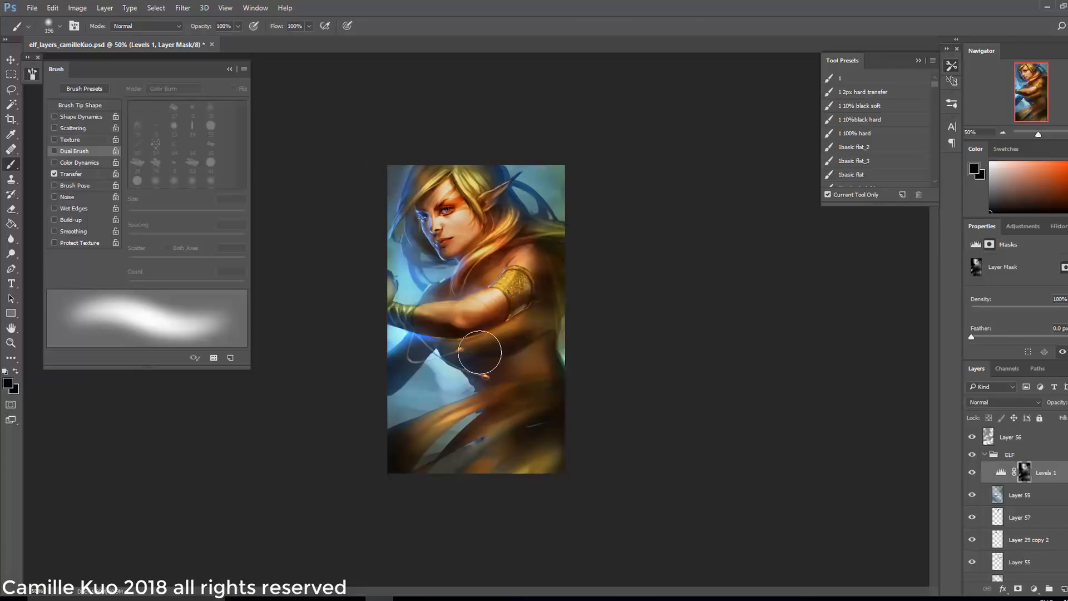
right_click(497, 300)
key(Return)
- Compare the recent mask strokes by stepping through the history states up to the latest one
click(1058, 227)
click(1010, 285)
click(1011, 298)
click(1010, 324)
click(1010, 337)
- Refine the Levels mask around the face and below the forearm with varied soft brush sizes, comparing the adjustment hidden and shown
key(bracketleft)
click(972, 473)
click(972, 473)
key(bracketright)
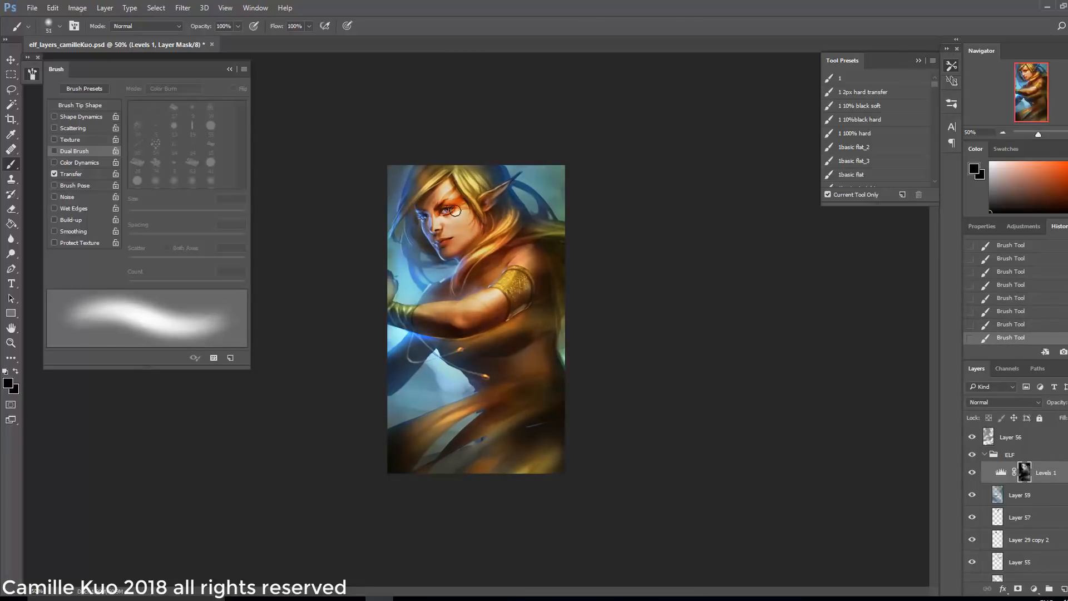
key(bracketleft)
key(bracketright)
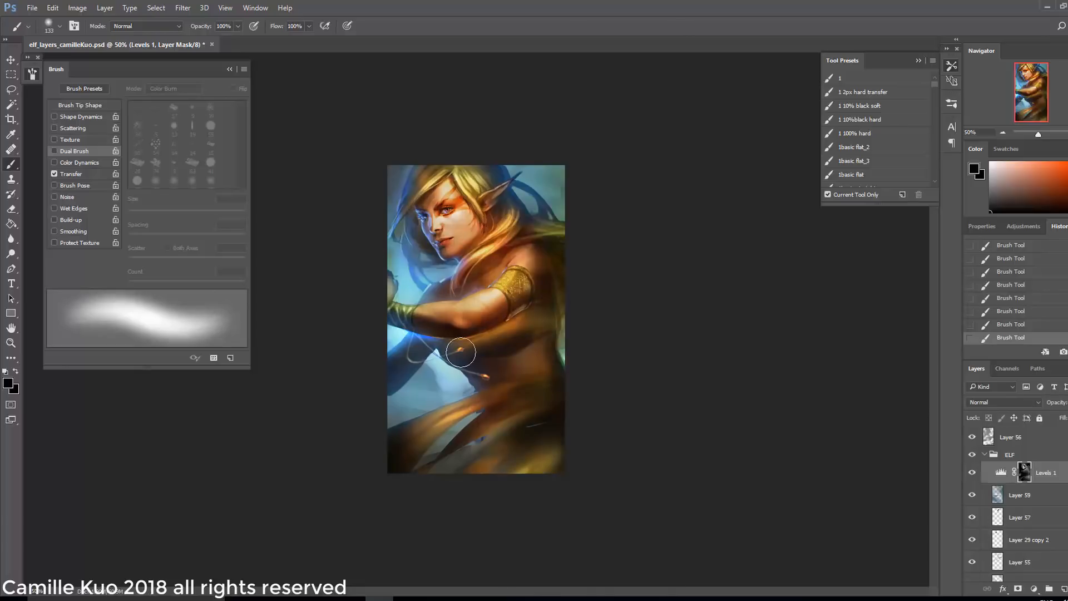
- Switch to Layer 59 and brush glow strokes over the lower cloak with different brush presets
key(alt+bracketleft)
right_click(477, 347)
double_click(531, 376)
mouse_move(406, 440)
mouse_down()
mouse_move(483, 447)
mouse_move(392, 406)
mouse_up()
right_click(506, 448)
double_click(560, 376)
- Sample the light blue below the forearm, brush broad glowing streaks across the lower cloak, and compare Layer 59 hidden and shown
alt+click(434, 379)
key(bracketright)
key(bracketright)
key(bracketright)
key(bracketright)
key(bracketright)
right_click(495, 422)
double_click(560, 453)
click(972, 495)
click(971, 495)
- Touch up the Levels mask close up with another brush preset and compare the adjustment hidden and shown
click(1023, 472)
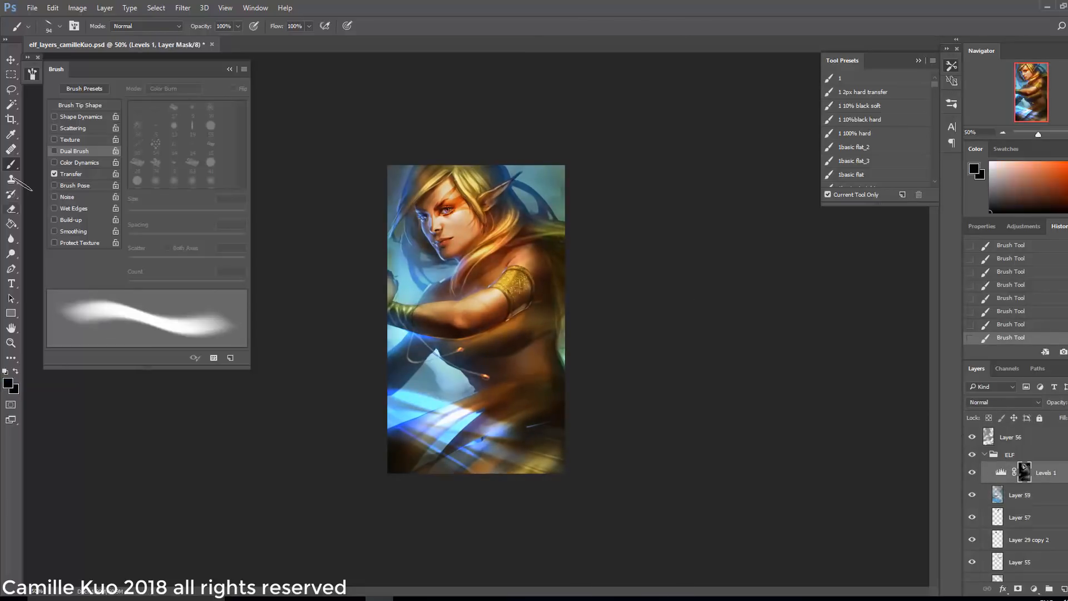
right_click(479, 227)
double_click(496, 304)
key(ctrl+plus)
key(ctrl+plus)
key(ctrl+plus)
drag(777, 327, 857, 449)
click(971, 472)
click(971, 472)
- Erase a spot of glow near the face on Layer 59 with a newly chosen eraser preset
click(1019, 494)
right_click(585, 263)
key(e)
right_click(591, 278)
double_click(643, 356)
click(573, 258)
- Touch up the face on Layer 55 with a fine orange-brown brush, comparing the Levels adjustment hidden and shown
click(1003, 134)
key(ctrl+plus)
click(1019, 562)
click(971, 472)
key(b)
right_click(590, 276)
key(Return)
click(972, 472)
click(971, 473)
click(972, 472)
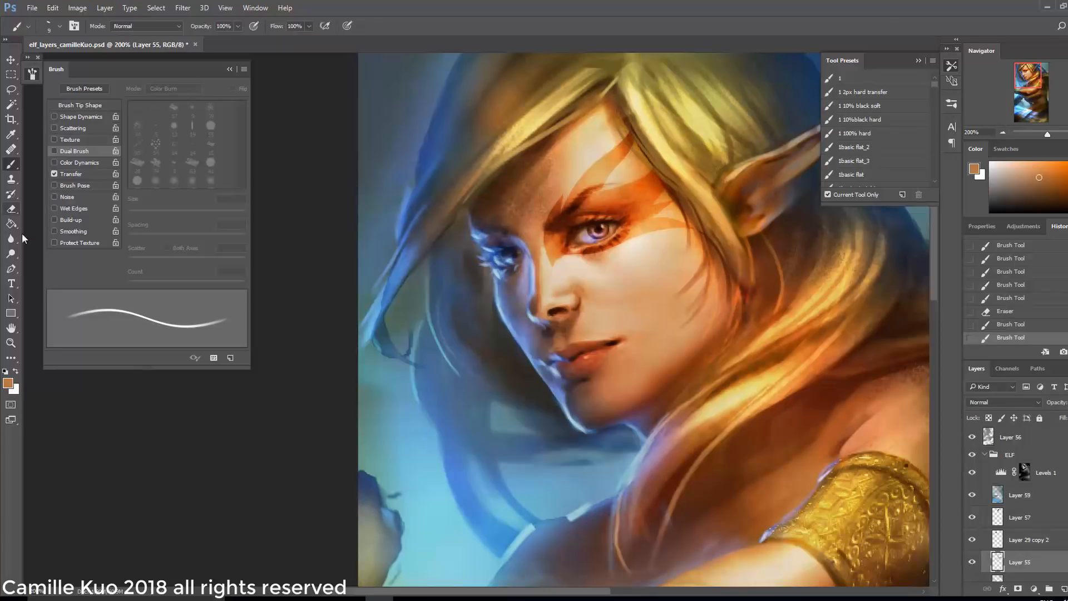
key(e)
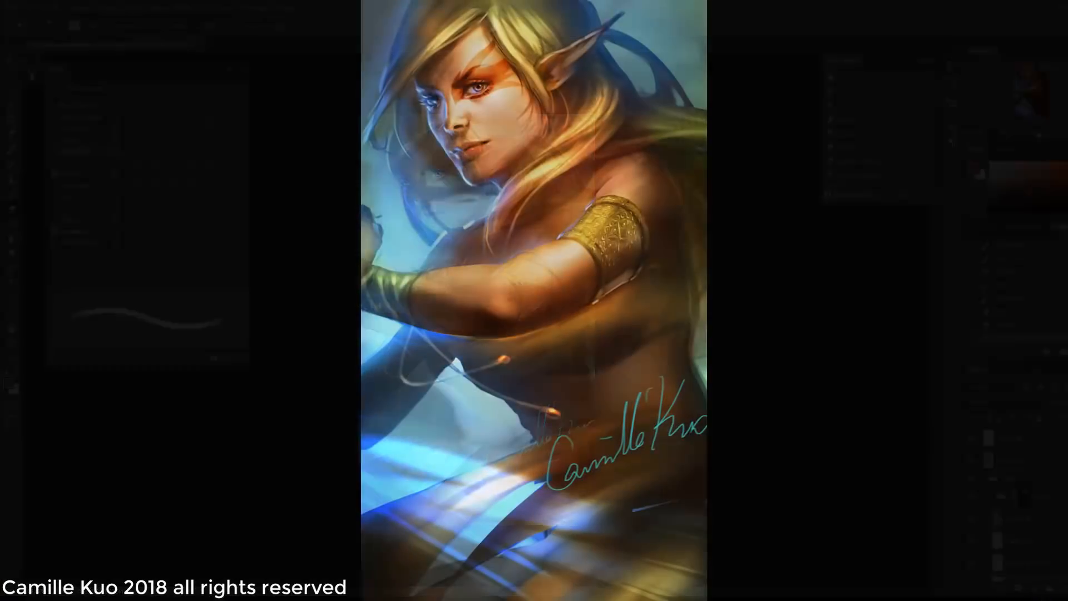